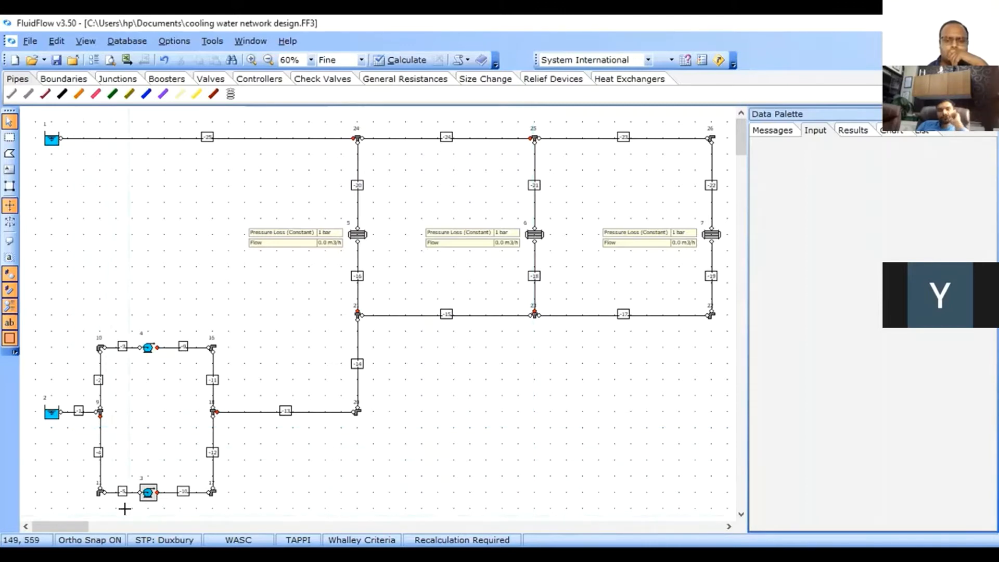
# Set the length of the four pump discharge pipes and the horizontal pipe leaving their junction to 5 m
pyautogui.click(183, 349)
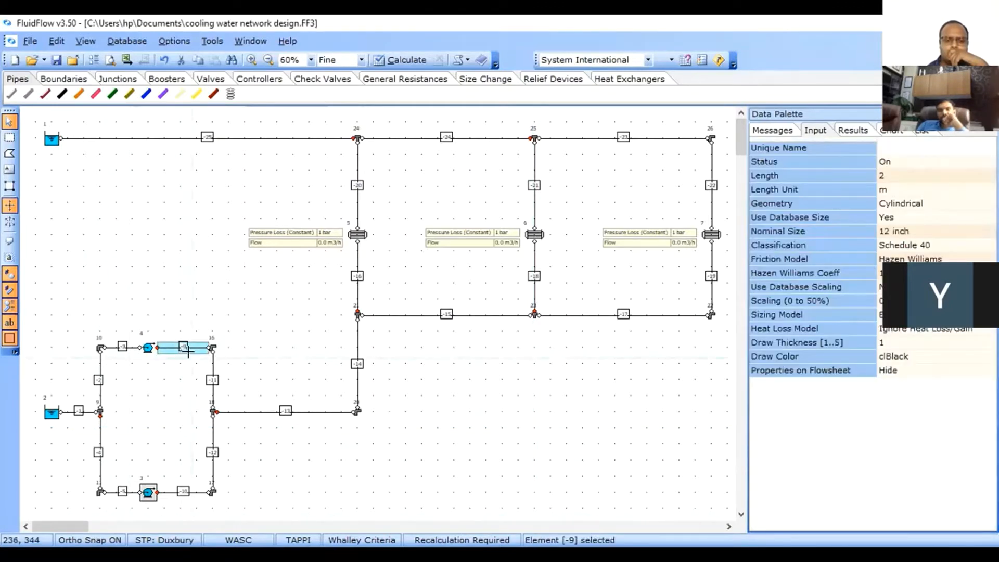
pyautogui.keyDown('shift'); pyautogui.click(209, 376); pyautogui.keyUp('shift')
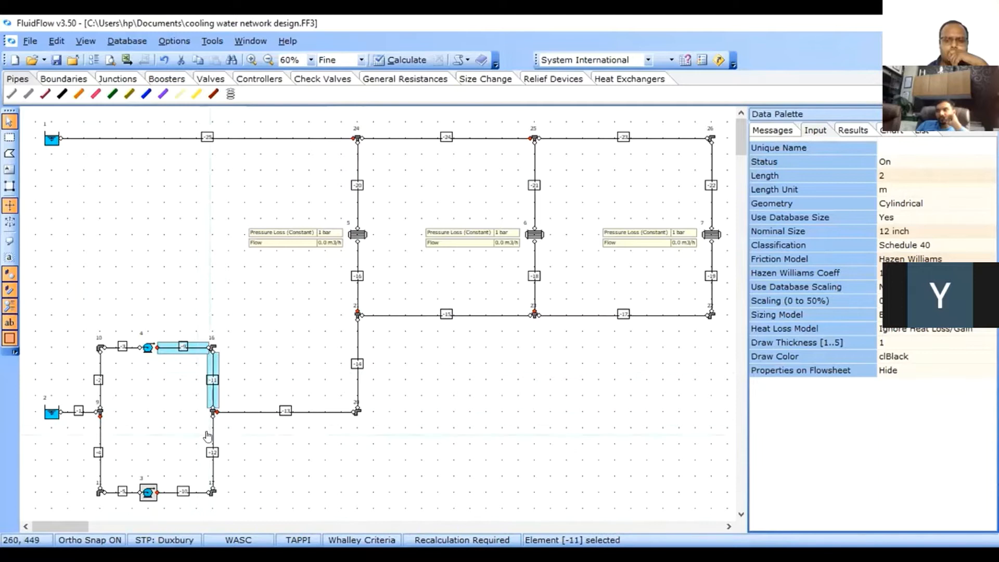
pyautogui.keyDown('shift'); pyautogui.click(213, 451); pyautogui.keyUp('shift')
pyautogui.keyDown('shift'); pyautogui.click(183, 493); pyautogui.keyUp('shift')
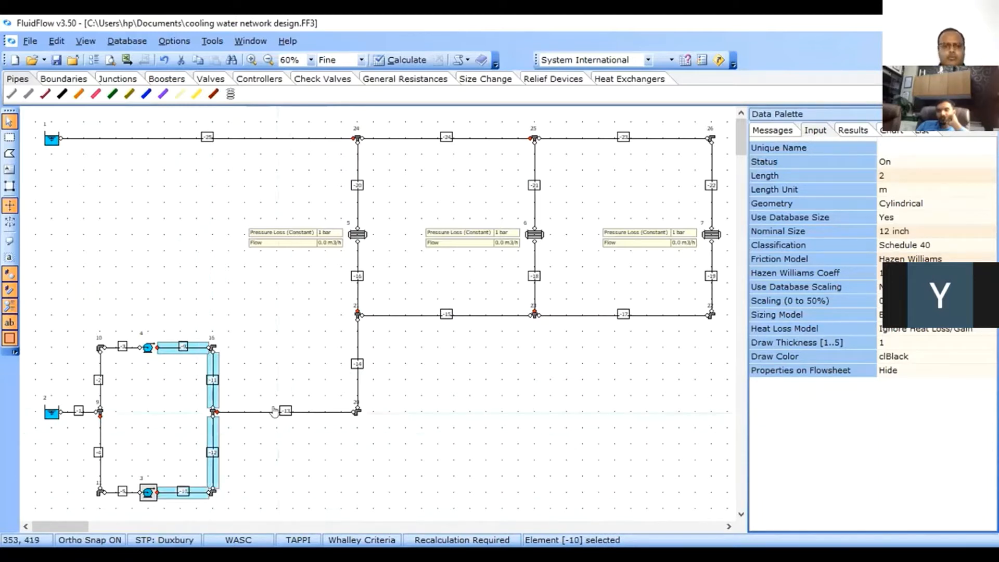
pyautogui.keyDown('shift'); pyautogui.click(256, 411); pyautogui.keyUp('shift')
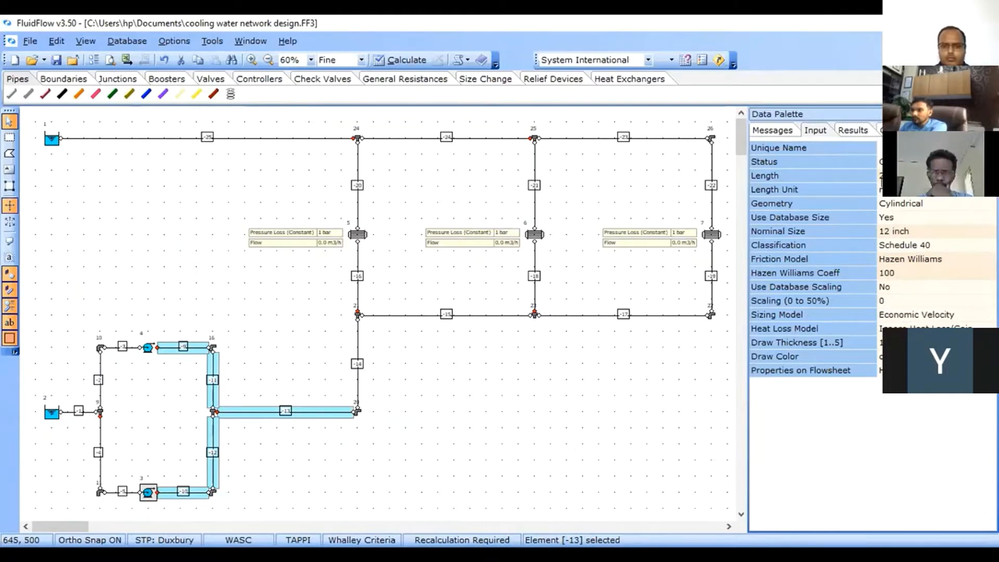
pyautogui.click(880, 176)
pyautogui.write('5')
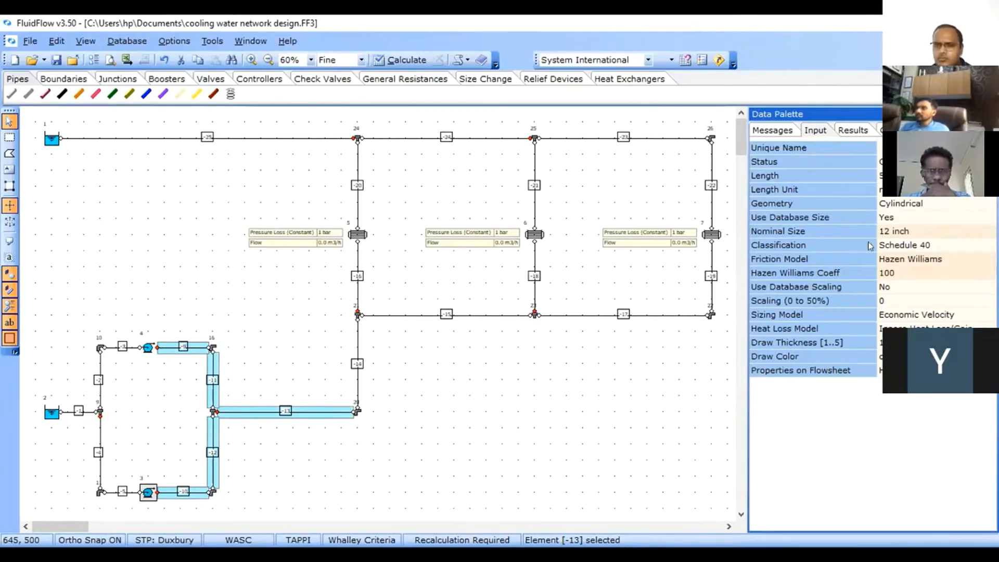
# Set the selected discharge pipes' nominal size to 8 inch with Schedule 40 classification
pyautogui.click(909, 233)
pyautogui.click(988, 232)
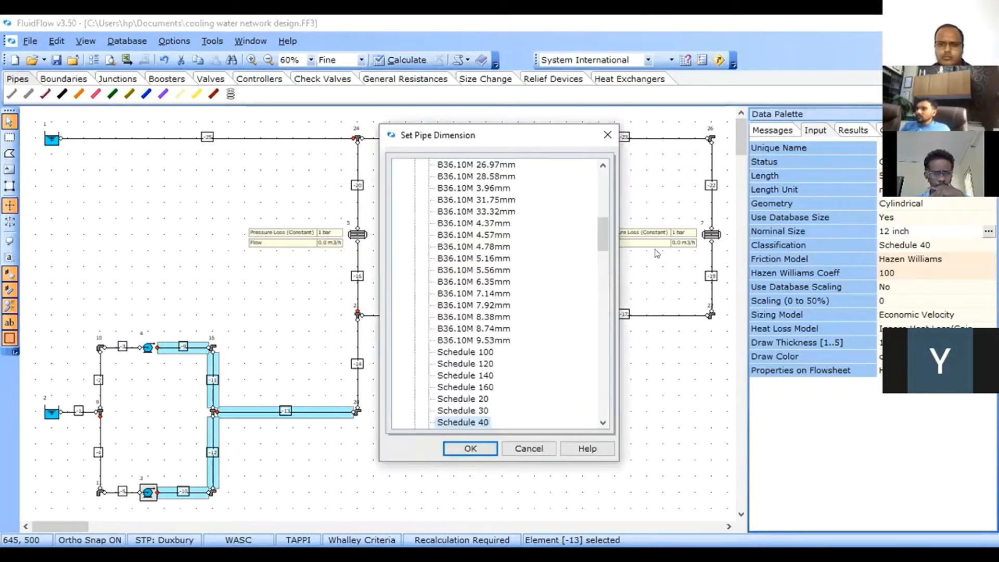
pyautogui.click(604, 164)
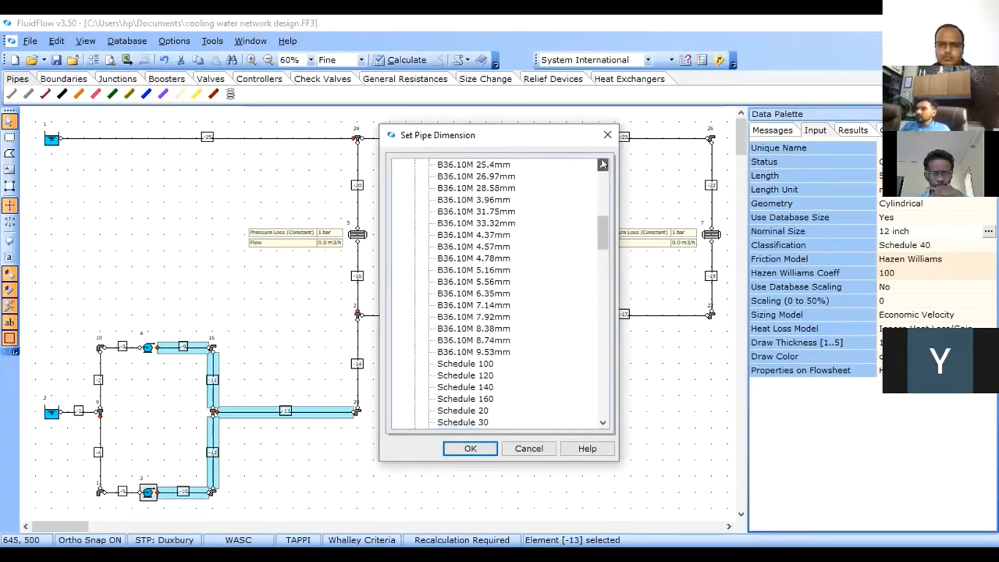
pyautogui.click(603, 164)
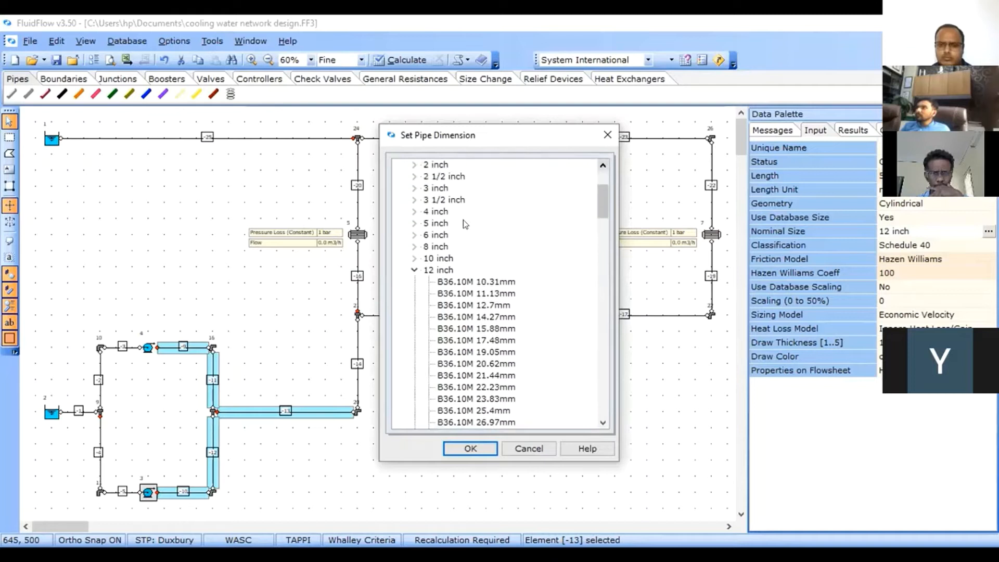
pyautogui.click(425, 246)
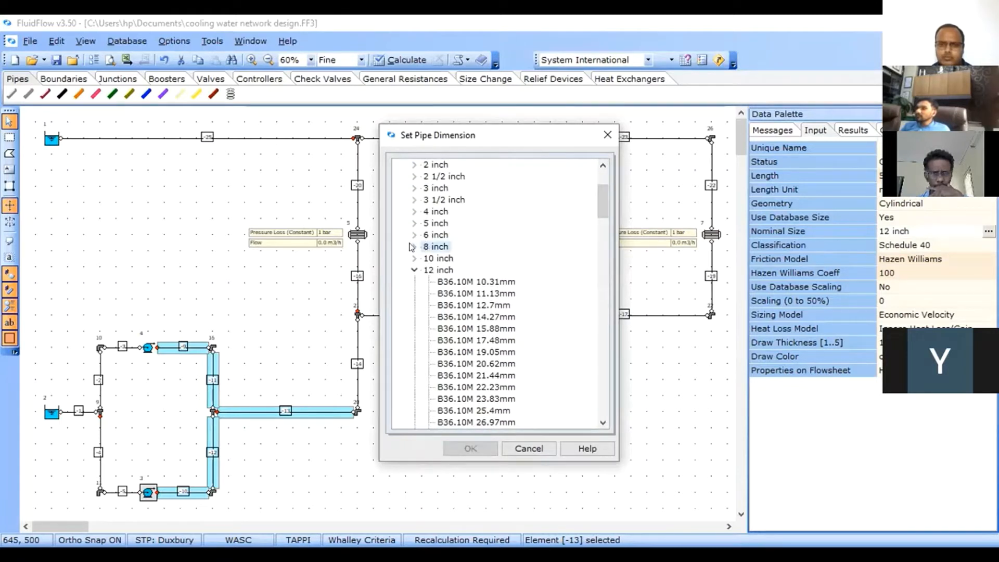
pyautogui.click(414, 247)
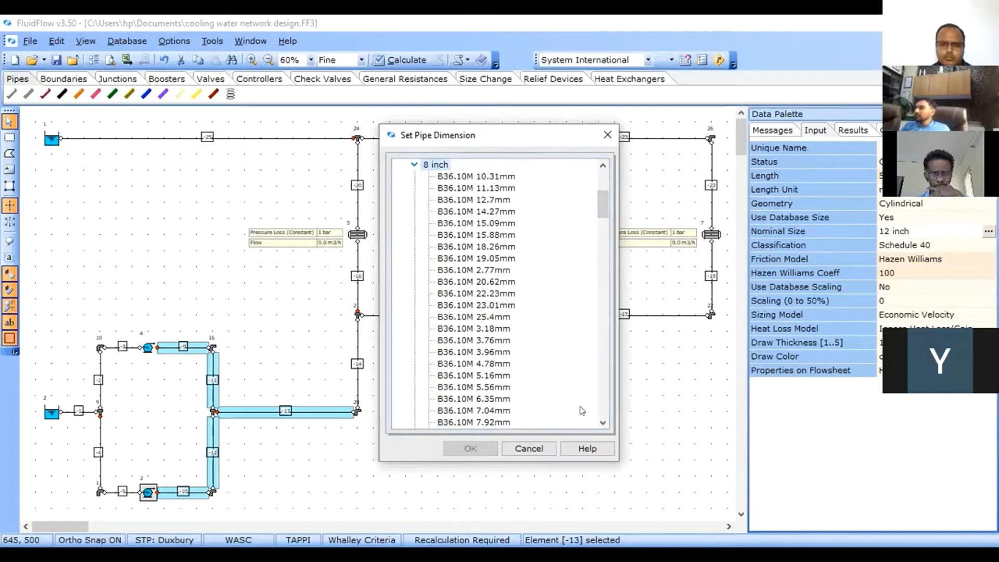
pyautogui.click(602, 422)
pyautogui.click(603, 423)
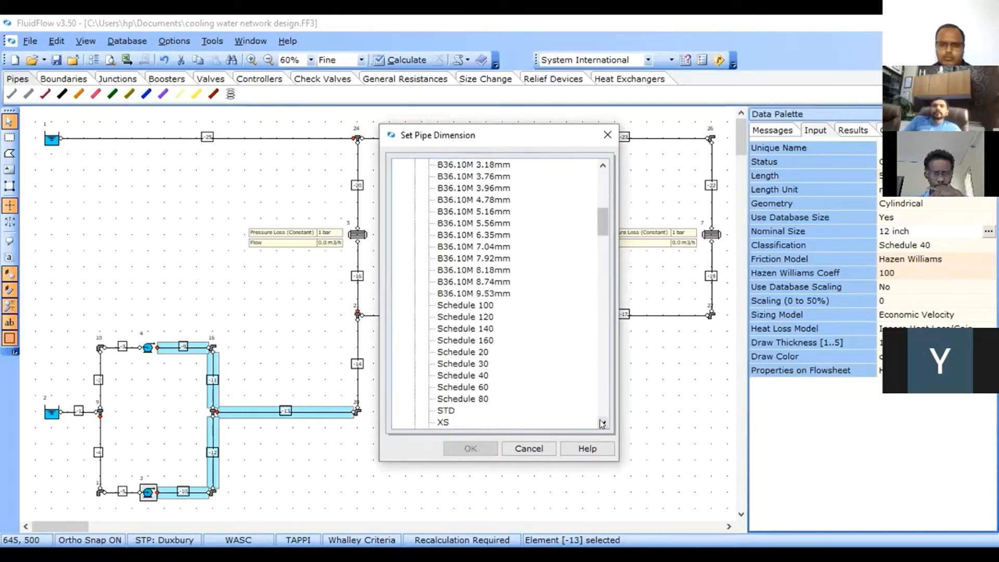
pyautogui.click(451, 375)
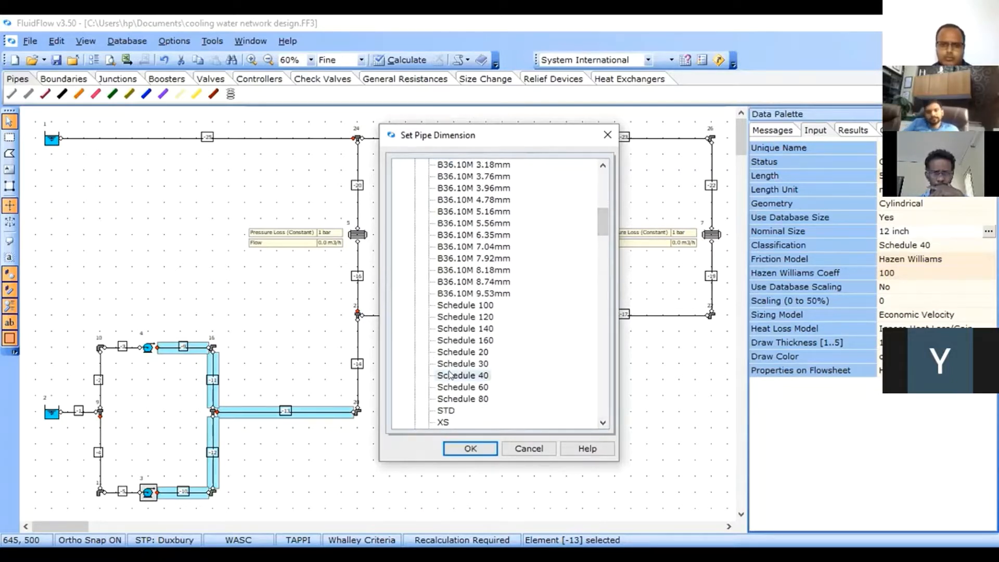
pyautogui.click(456, 438)
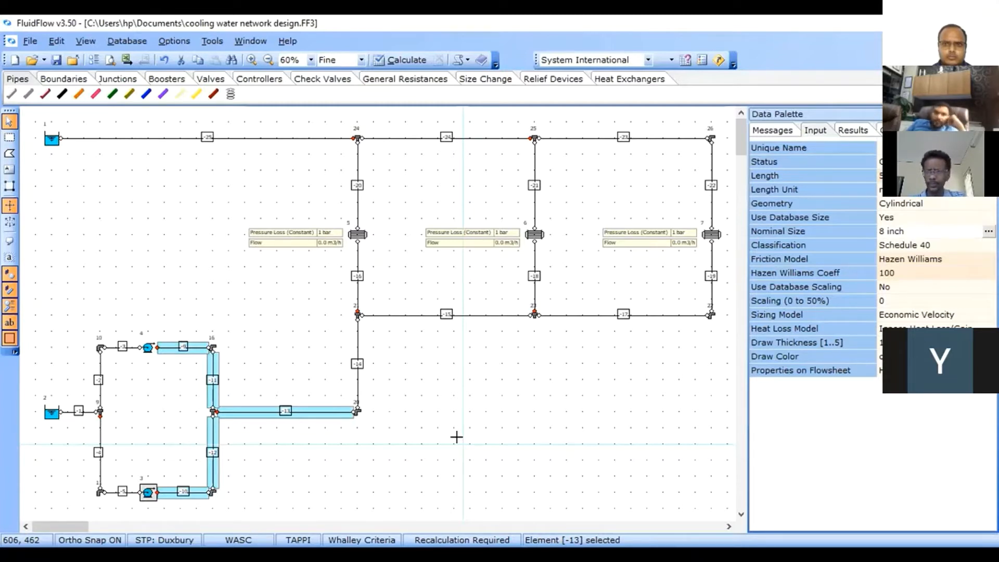
# Set the length of riser pipe -14, supply header pipes -15 and -17, and return header pipes -23, -24 and -25 to 5 m
pyautogui.click(358, 363)
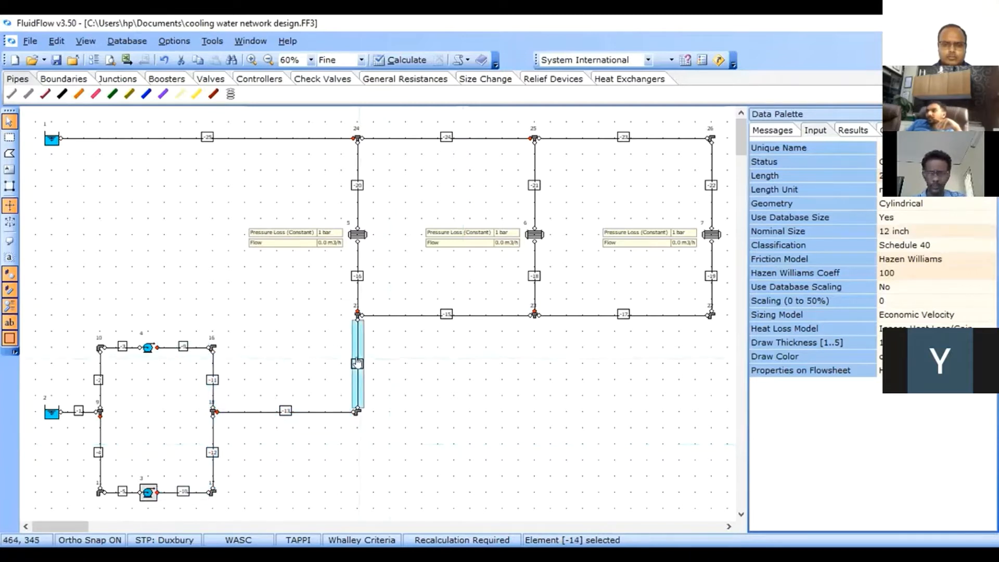
pyautogui.keyDown('shift'); pyautogui.click(409, 315); pyautogui.keyUp('shift')
pyautogui.keyDown('shift'); pyautogui.click(594, 316); pyautogui.keyUp('shift')
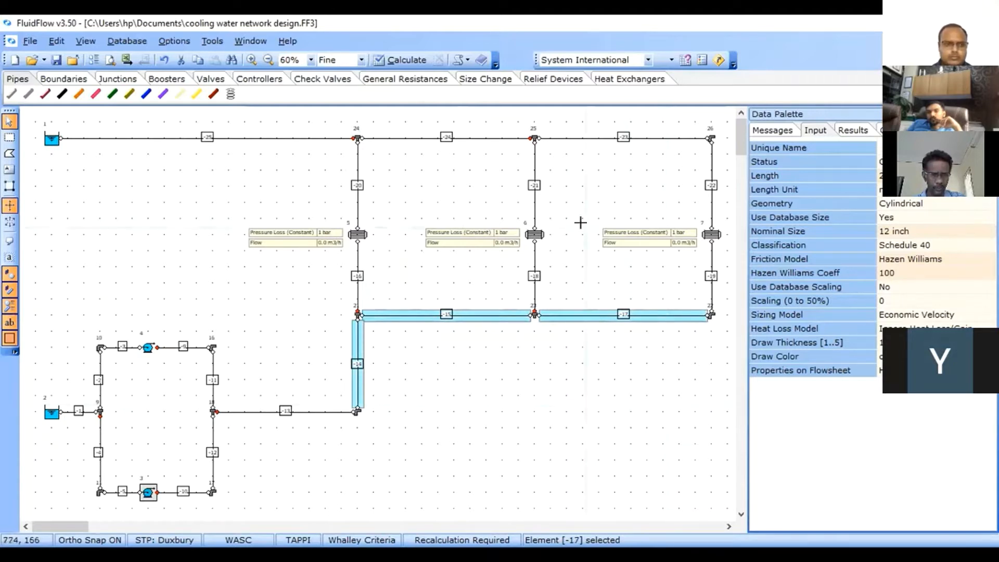
pyautogui.keyDown('shift'); pyautogui.click(605, 139); pyautogui.keyUp('shift')
pyautogui.keyDown('shift'); pyautogui.click(474, 140); pyautogui.keyUp('shift')
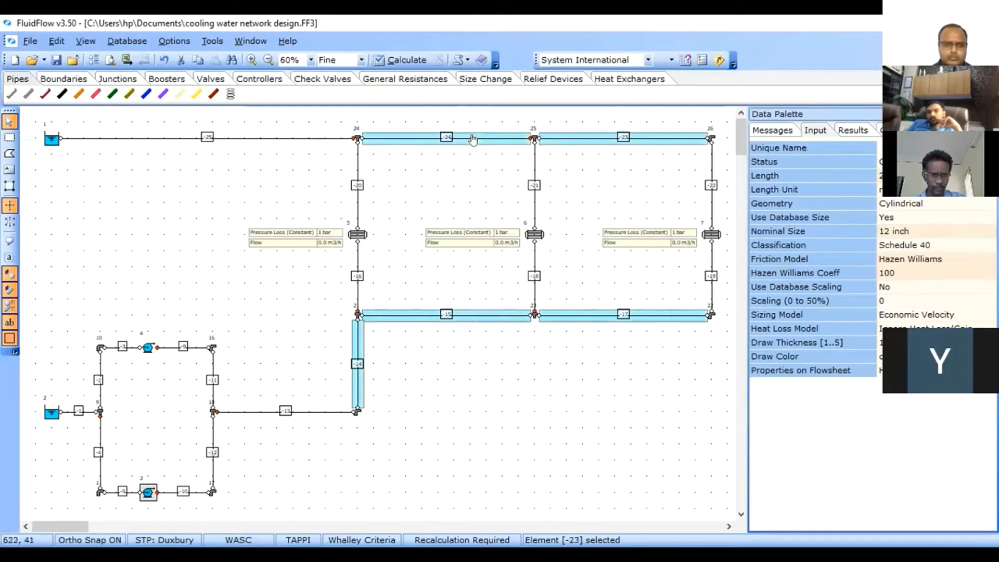
pyautogui.keyDown('shift'); pyautogui.click(314, 139); pyautogui.keyUp('shift')
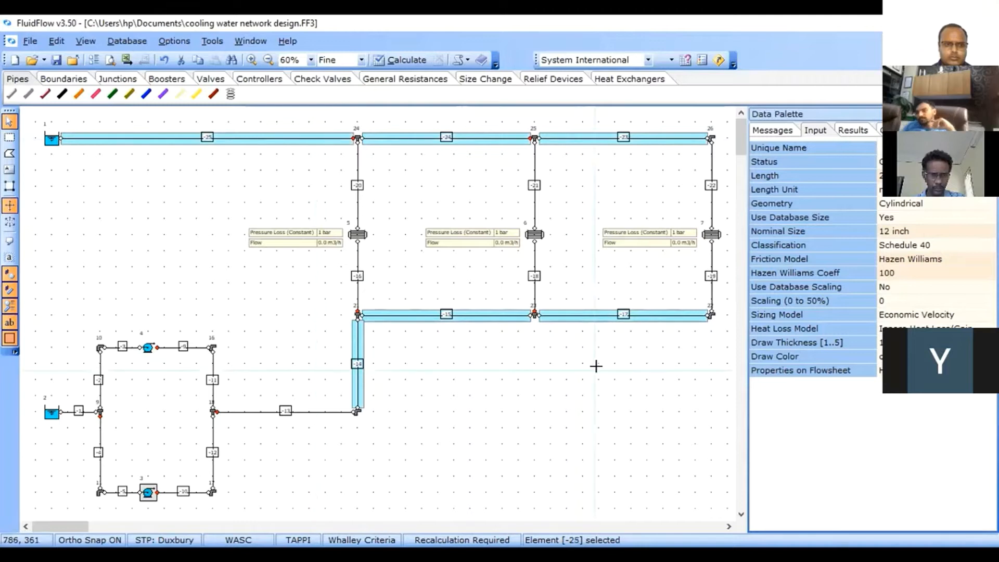
pyautogui.click(884, 176)
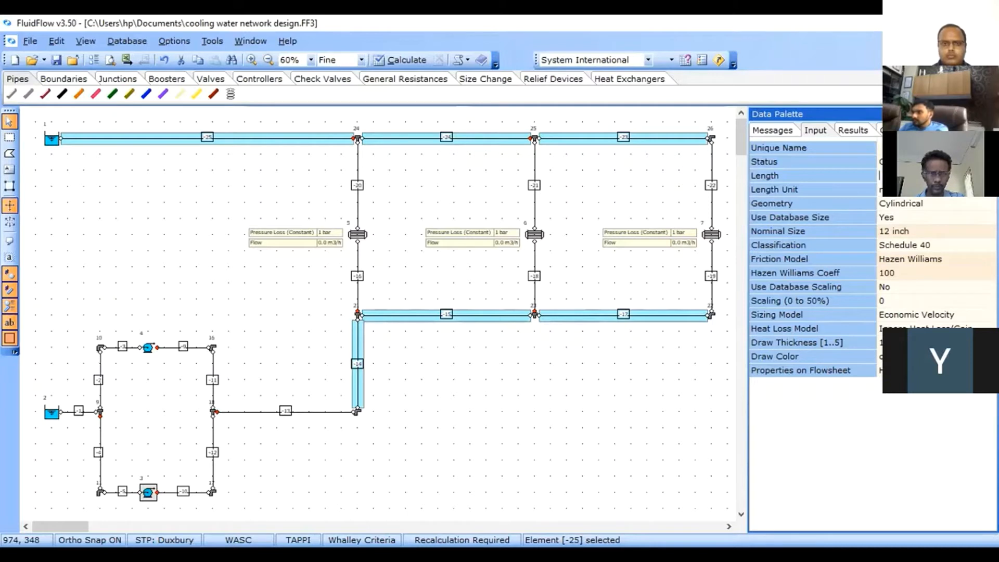
pyautogui.write('5')
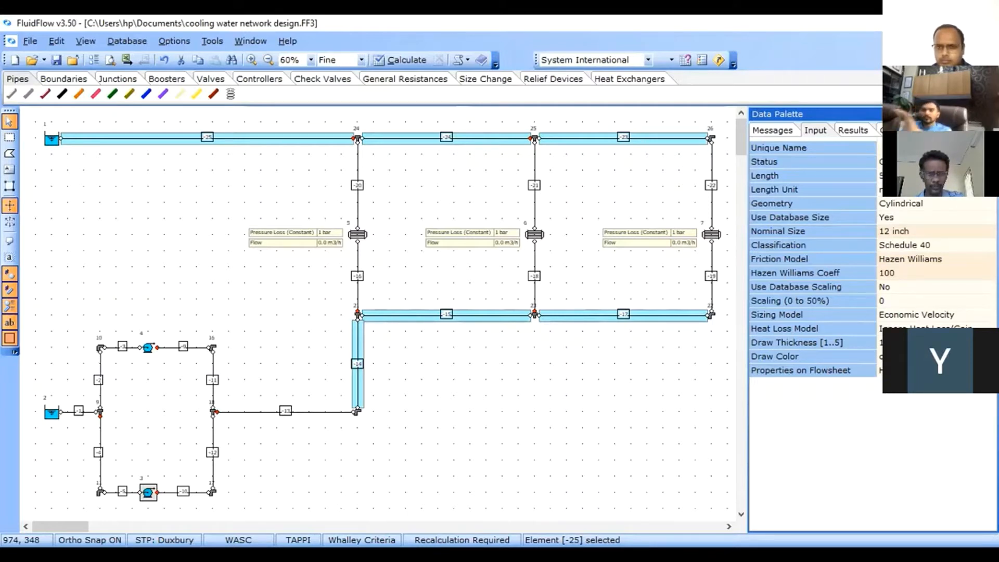
# Set the selected riser and header pipes' nominal size to 8 inch with Schedule 40 classification
pyautogui.click(917, 225)
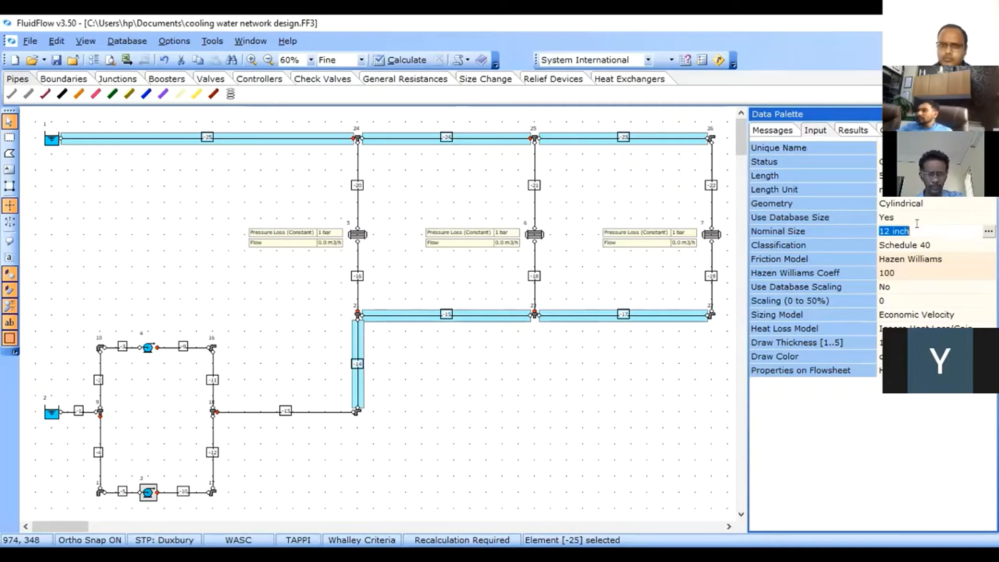
pyautogui.click(984, 228)
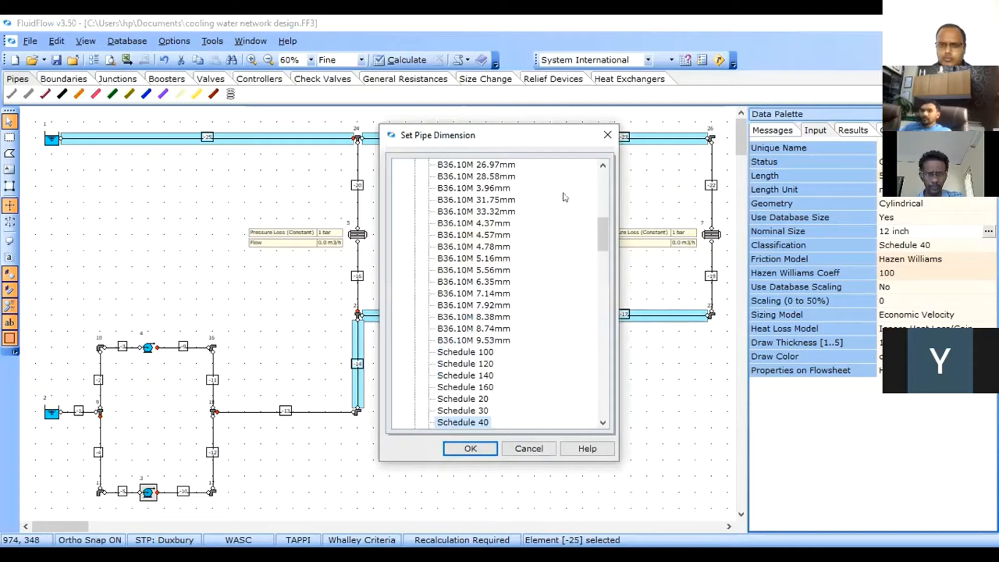
pyautogui.click(602, 166)
pyautogui.moveTo(602, 166); pyautogui.dragTo(602, 166)
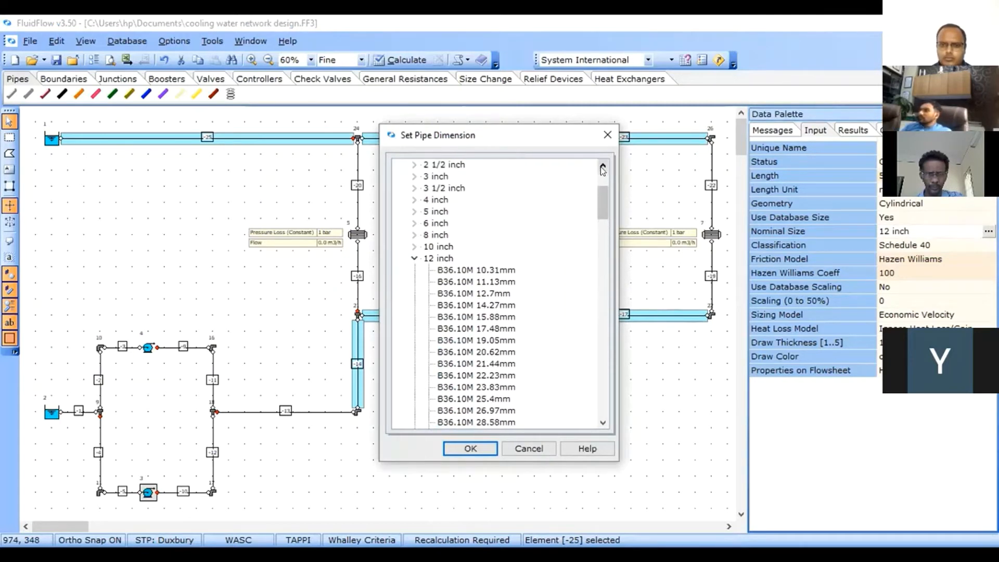
pyautogui.click(425, 236)
pyautogui.click(414, 234)
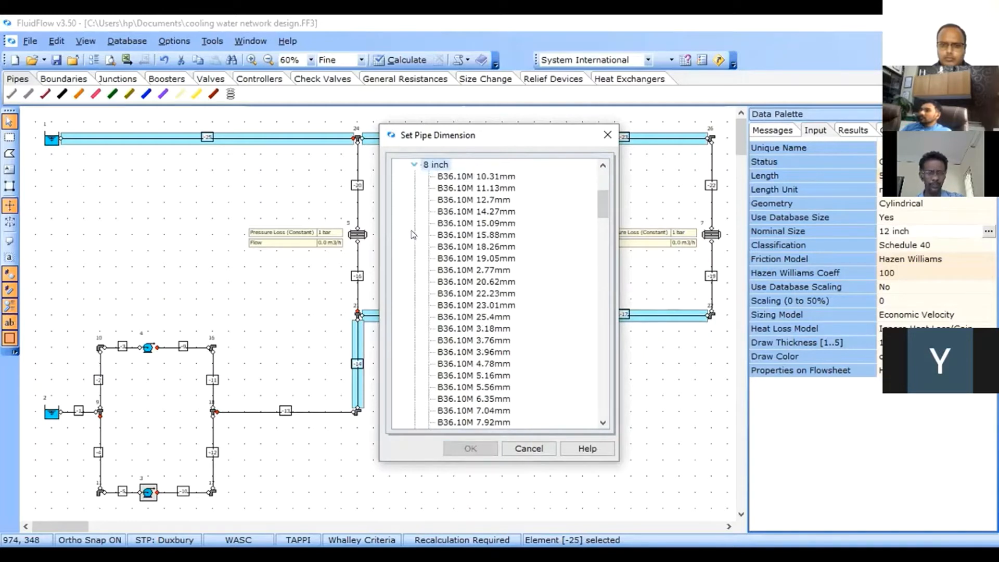
pyautogui.click(602, 422)
pyautogui.scroll(-4, 602, 423)
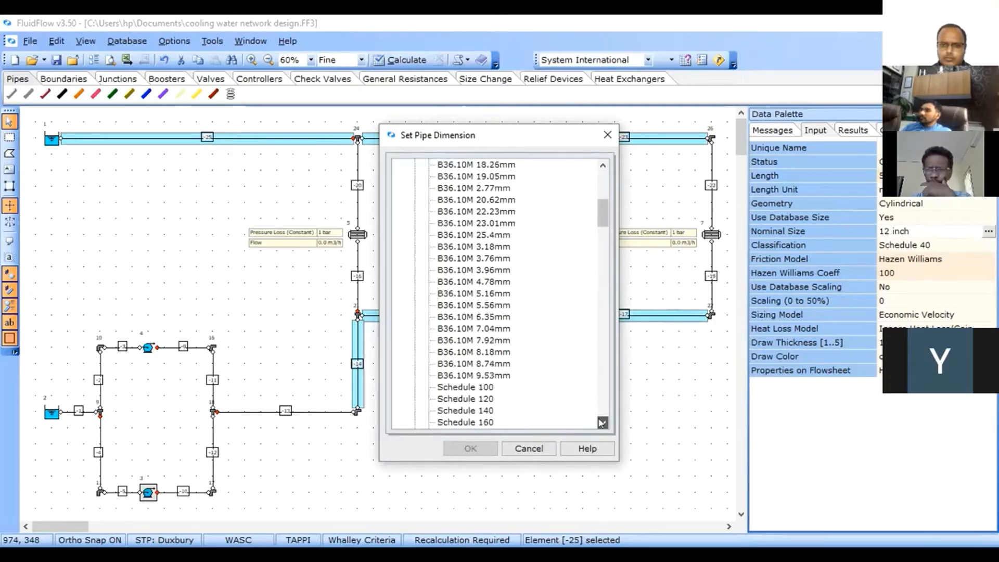
pyautogui.click(463, 376)
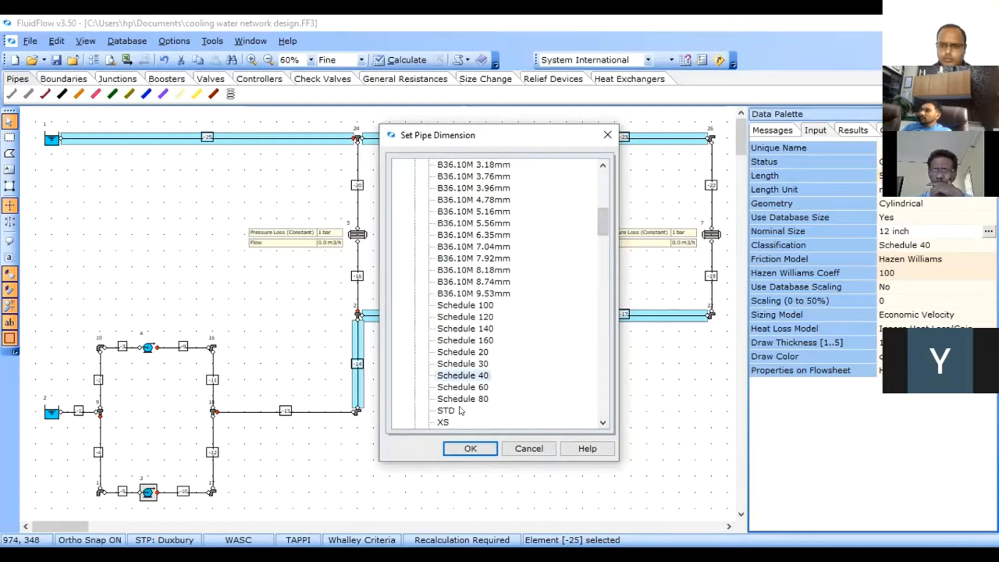
pyautogui.click(470, 450)
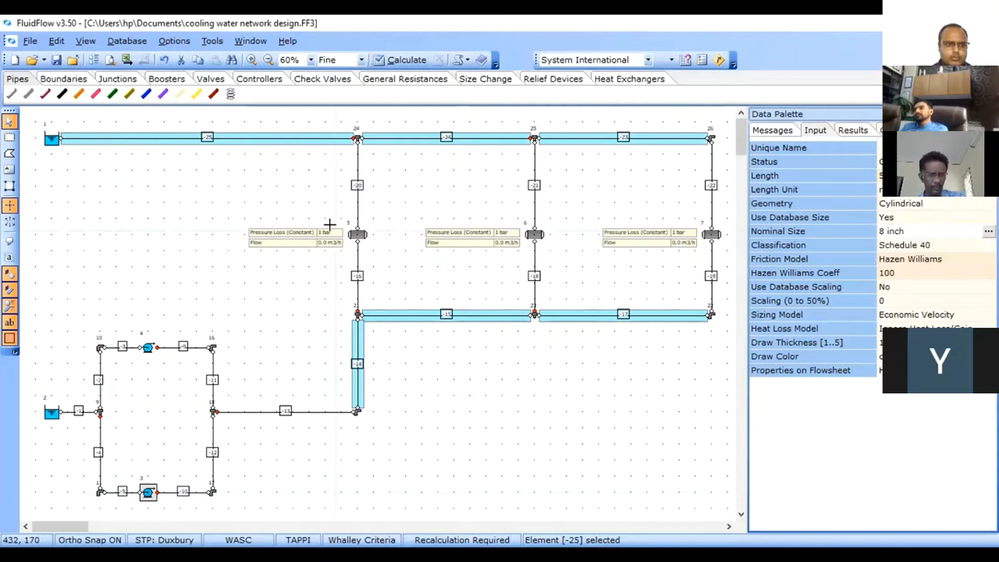
# Set the length of the six vertical branch pipes above and below the three heat exchangers to 1 m
pyautogui.click(357, 254)
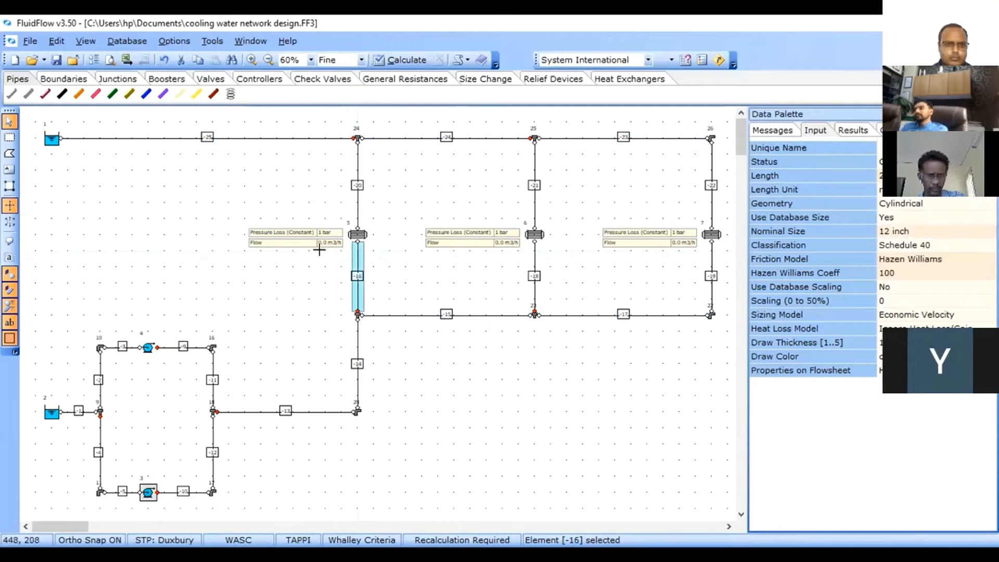
pyautogui.keyDown('ctrl'); pyautogui.click(357, 163); pyautogui.keyUp('ctrl')
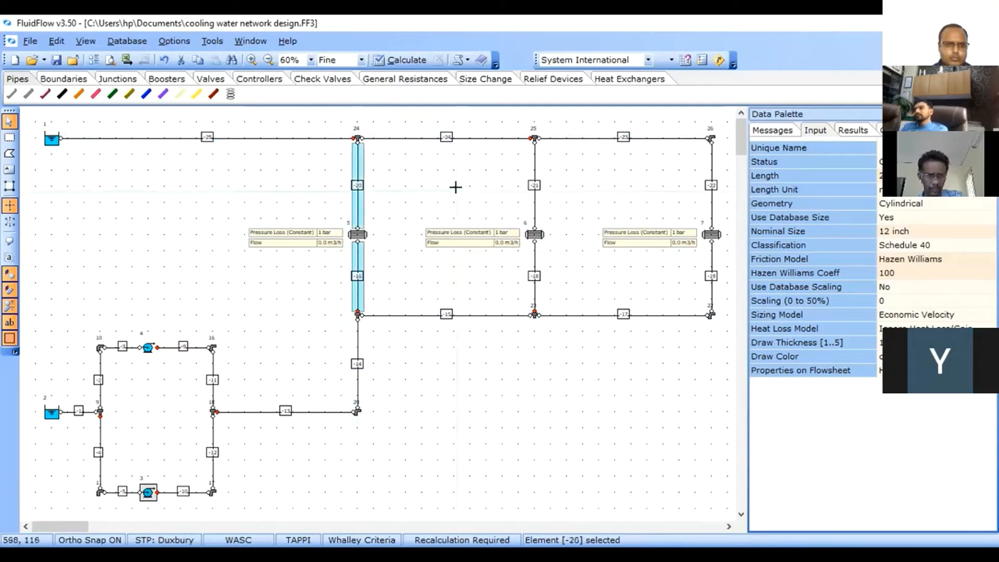
pyautogui.keyDown('ctrl'); pyautogui.click(534, 174); pyautogui.keyUp('ctrl')
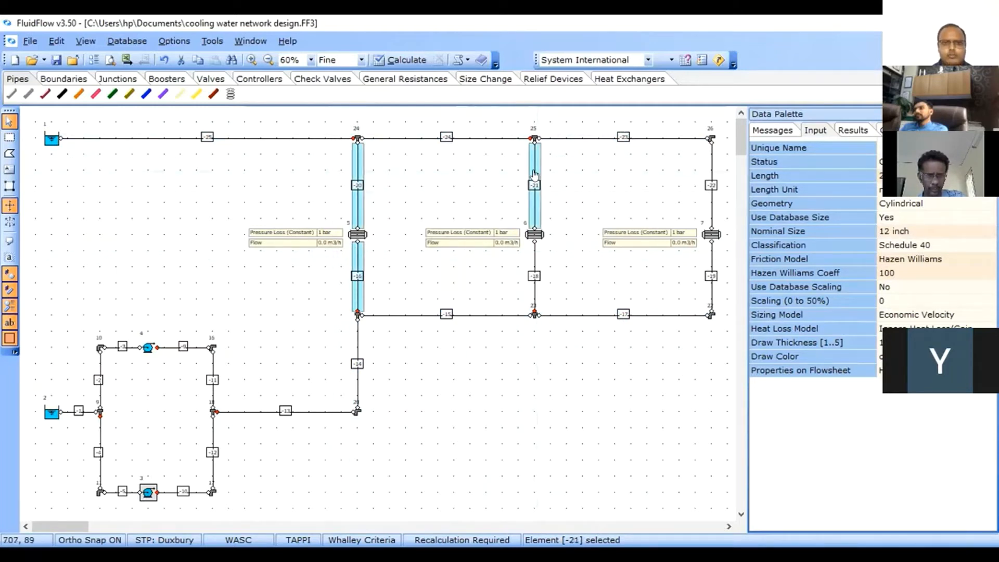
pyautogui.keyDown('ctrl'); pyautogui.click(534, 271); pyautogui.keyUp('ctrl')
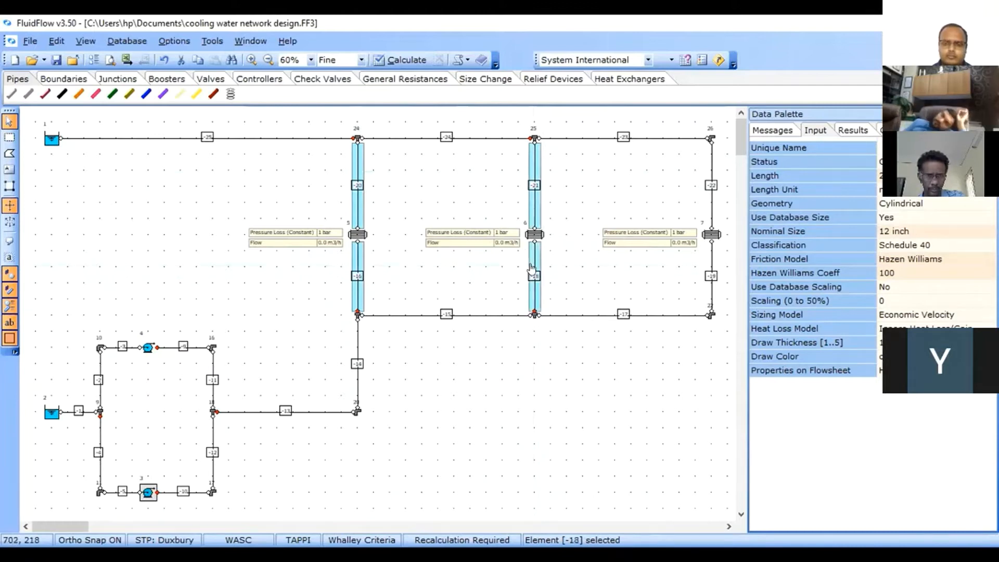
pyautogui.keyDown('ctrl'); pyautogui.click(711, 274); pyautogui.keyUp('ctrl')
pyautogui.keyDown('ctrl'); pyautogui.click(709, 166); pyautogui.keyUp('ctrl')
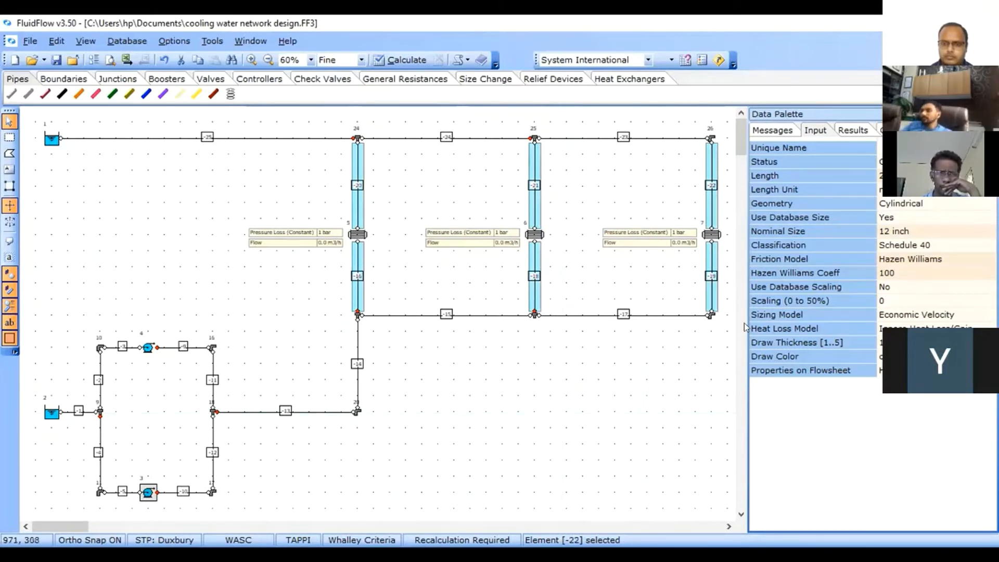
pyautogui.click(916, 176)
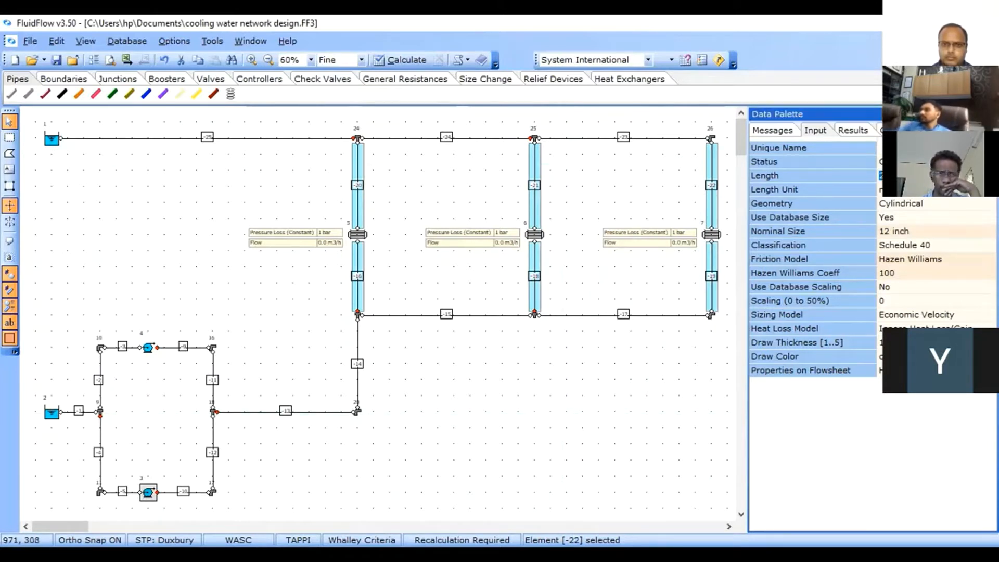
pyautogui.write('1')
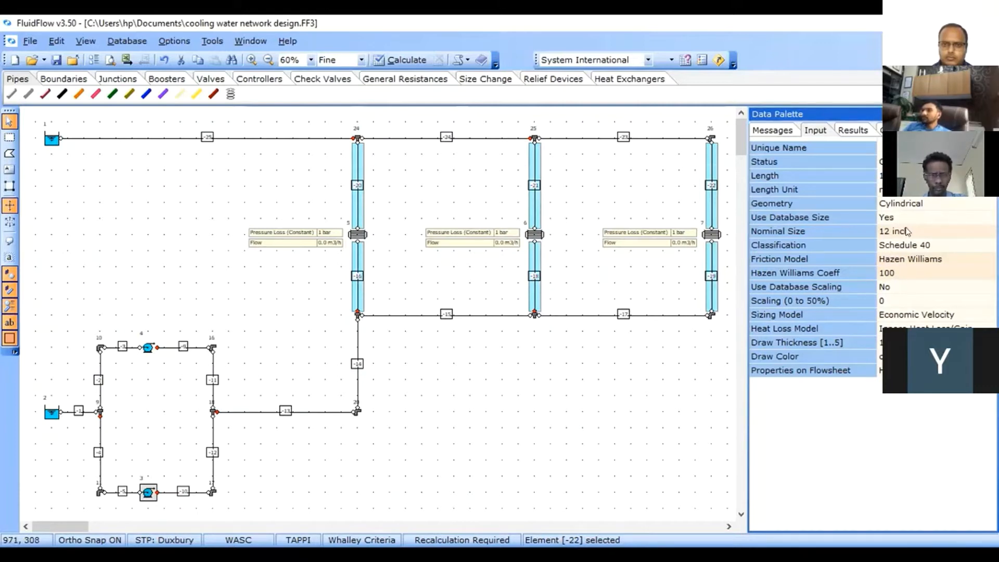
# Set the nominal size of the six selected heat exchanger branch pipes to 5 inch with Schedule 40 classification
pyautogui.click(953, 234)
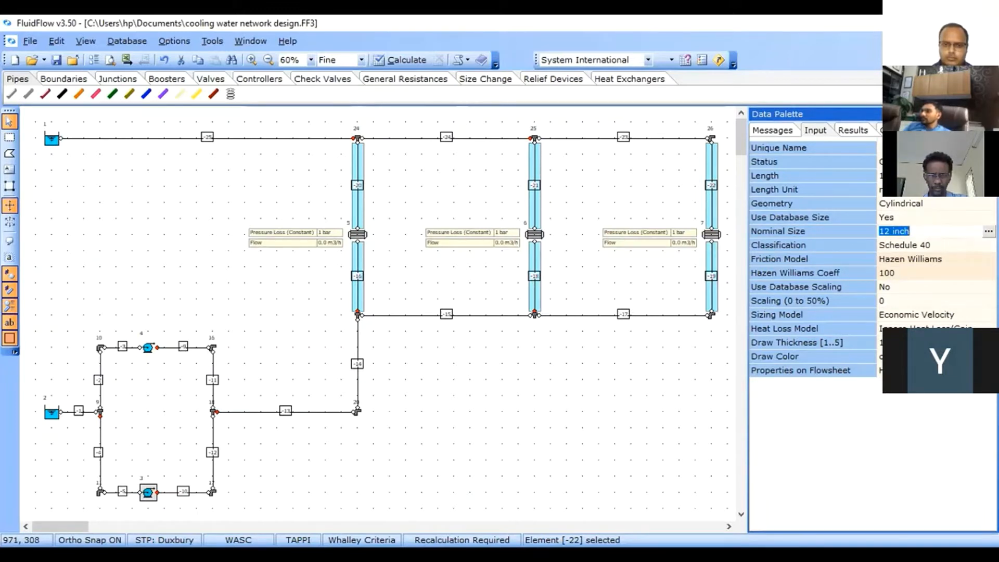
pyautogui.click(987, 229)
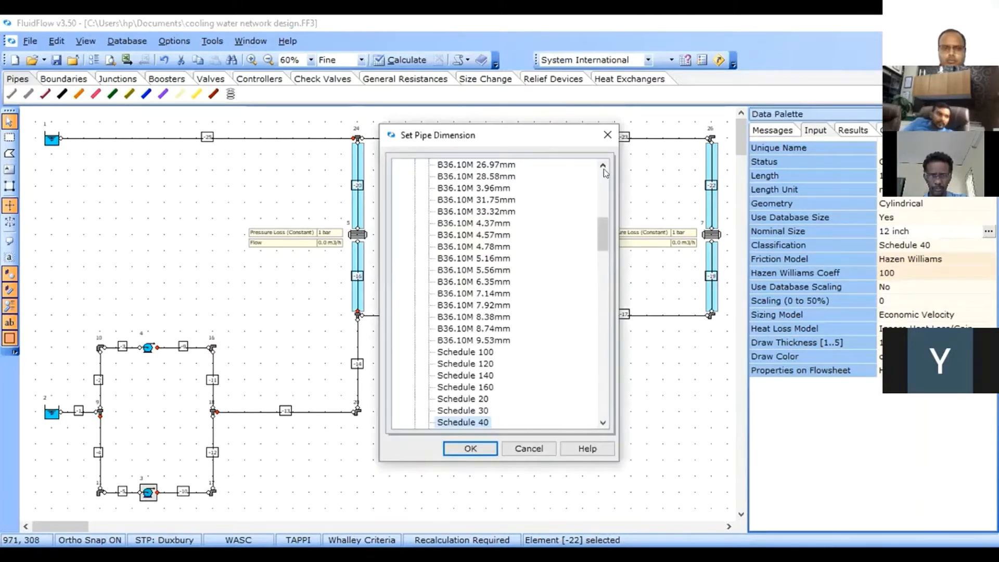
pyautogui.click(603, 167)
pyautogui.click(602, 167)
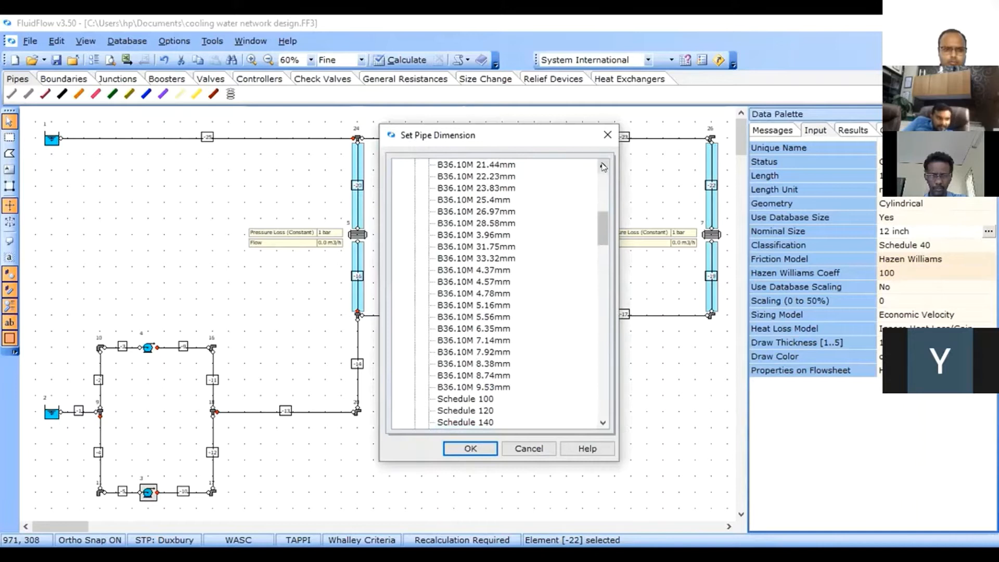
pyautogui.click(603, 167)
pyautogui.click(603, 166)
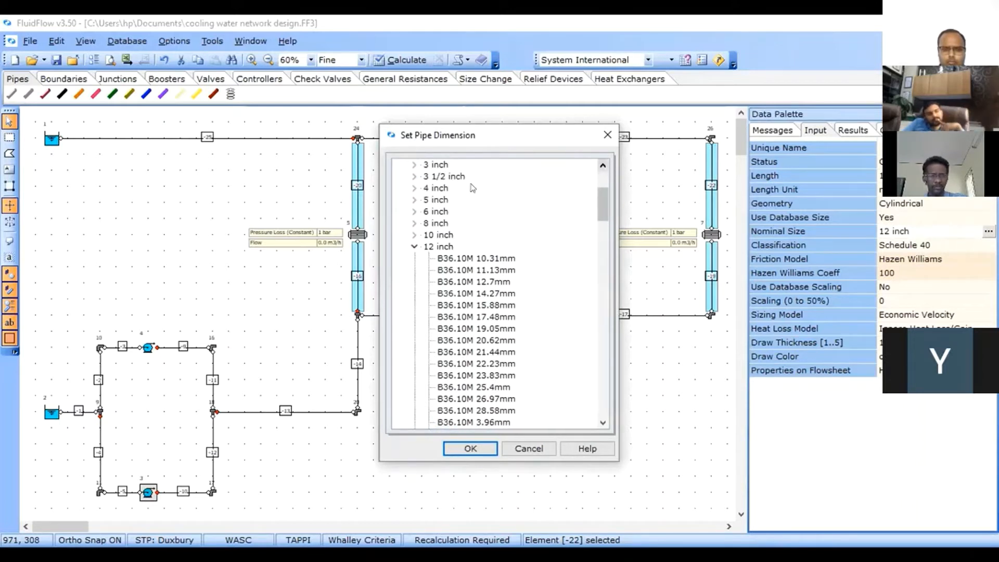
pyautogui.click(429, 200)
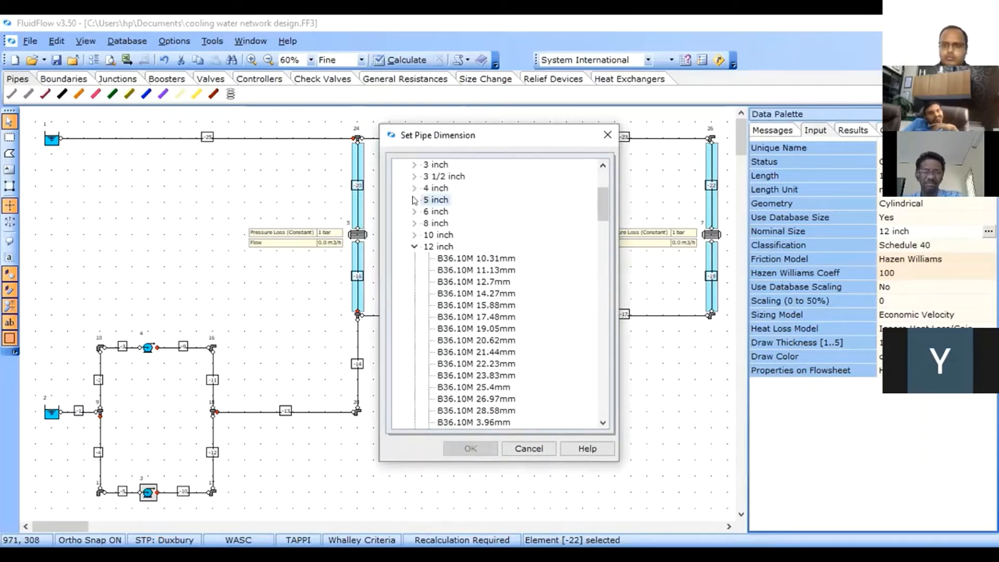
pyautogui.doubleClick(429, 200)
pyautogui.click(603, 423)
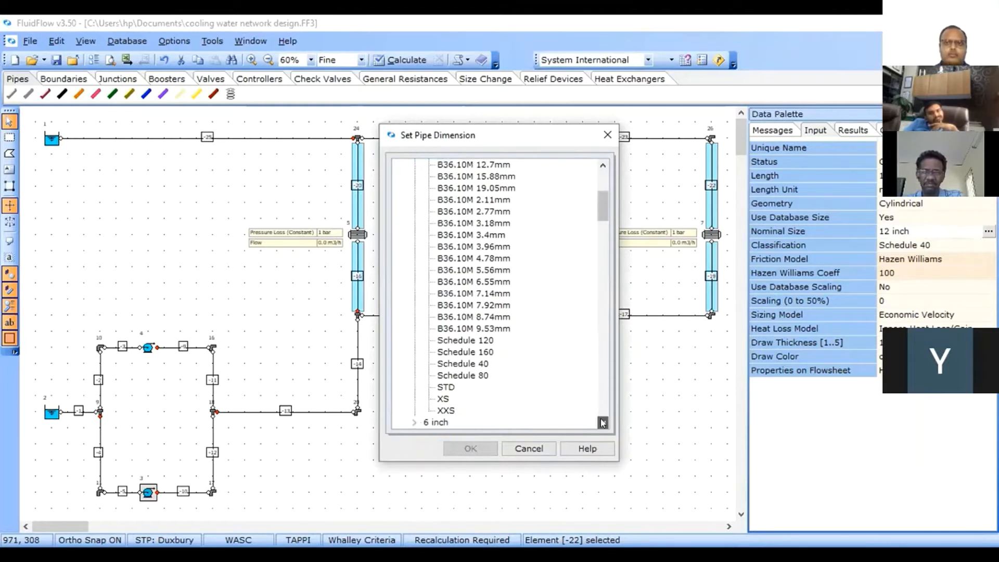
pyautogui.click(603, 423)
pyautogui.click(602, 423)
pyautogui.click(602, 422)
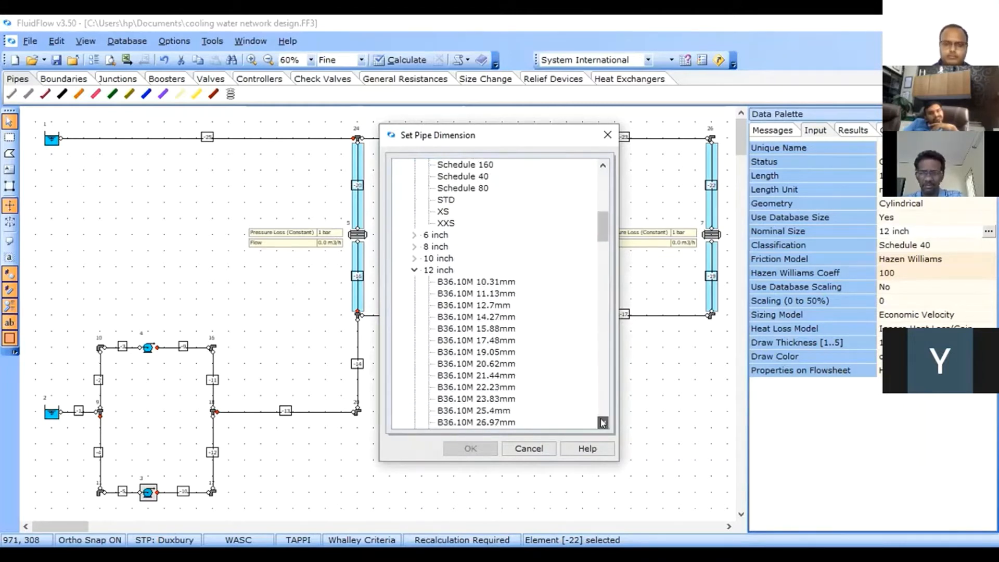
pyautogui.click(603, 422)
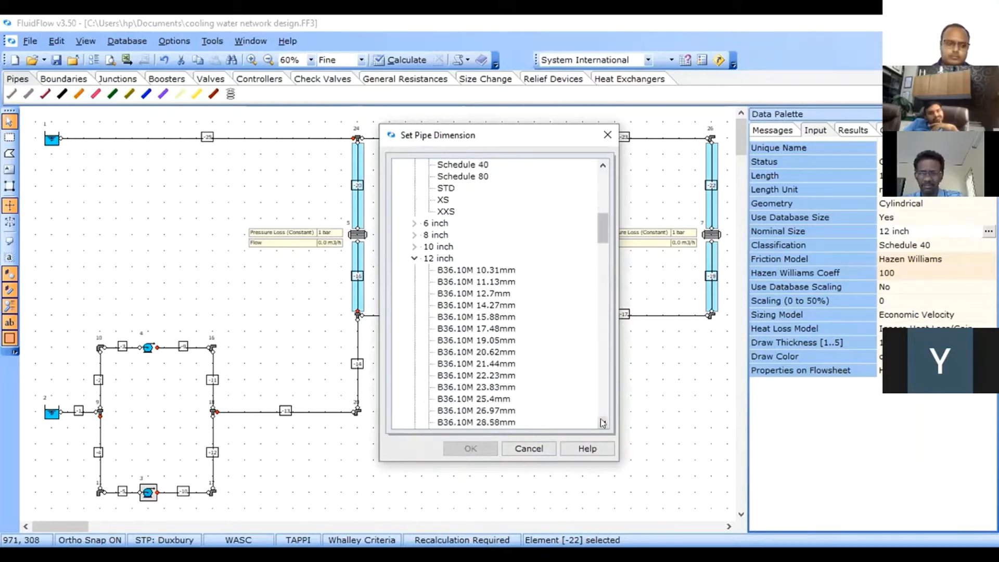
pyautogui.click(602, 166)
pyautogui.click(602, 166)
pyautogui.click(602, 166)
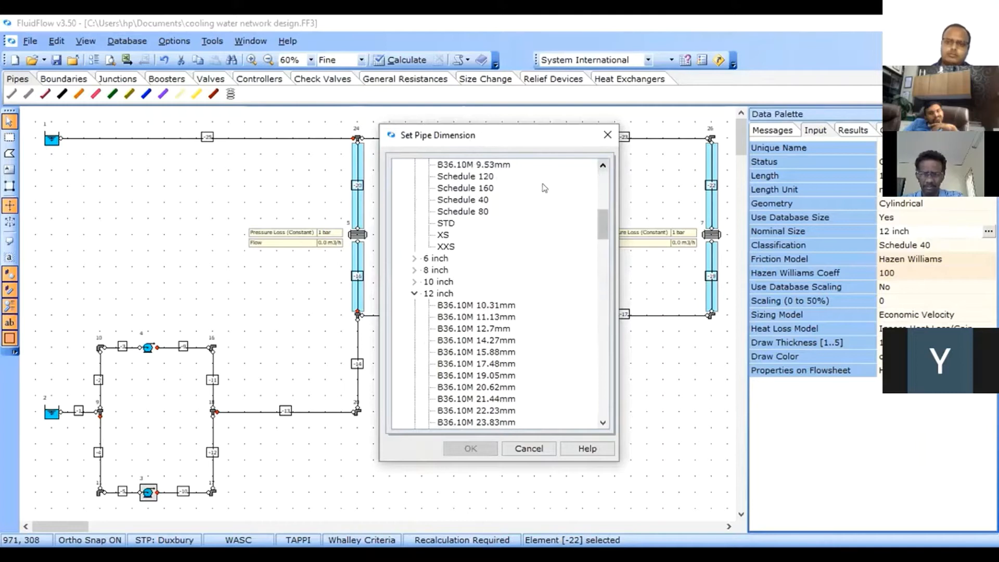
pyautogui.click(481, 198)
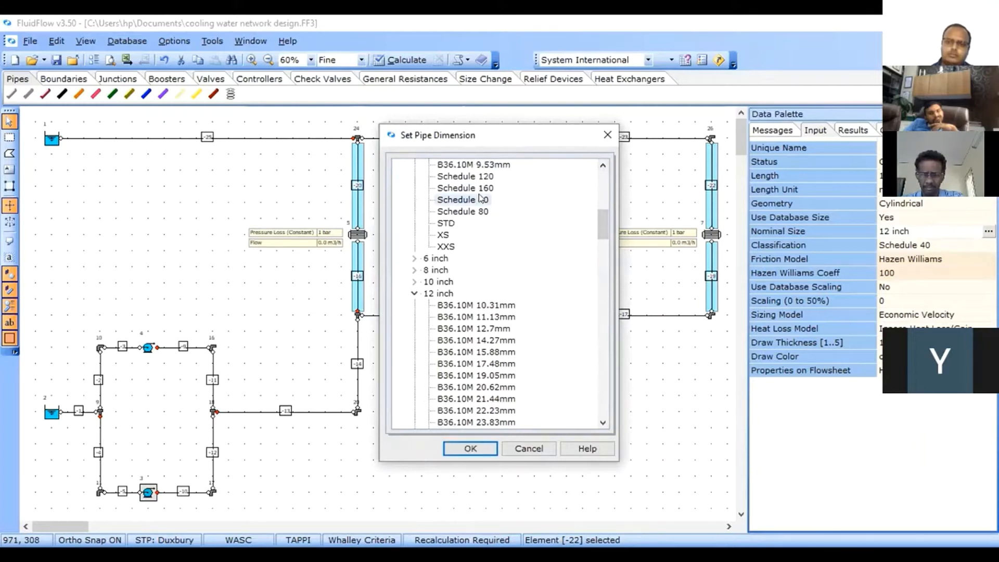
pyautogui.click(472, 448)
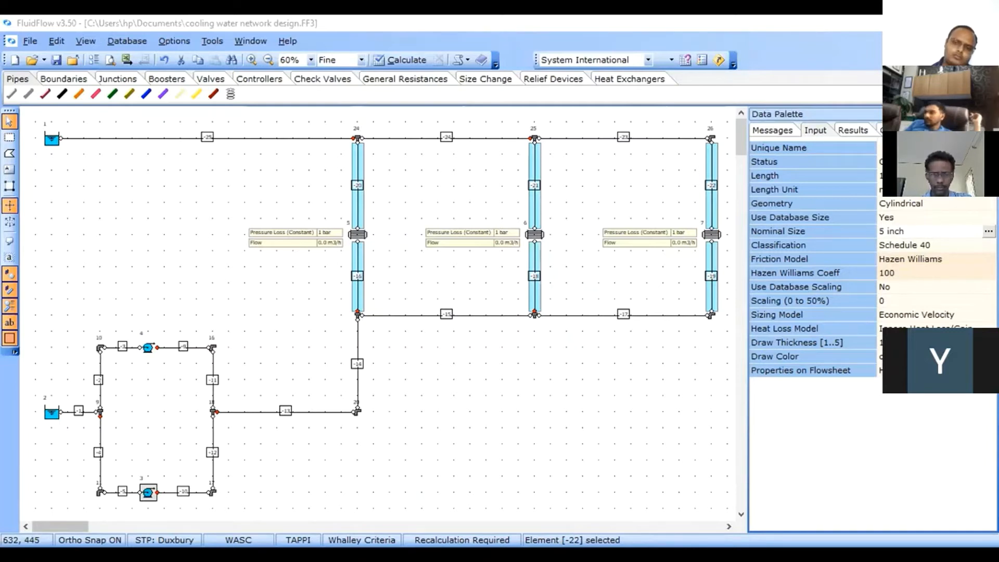
pyautogui.click(442, 446)
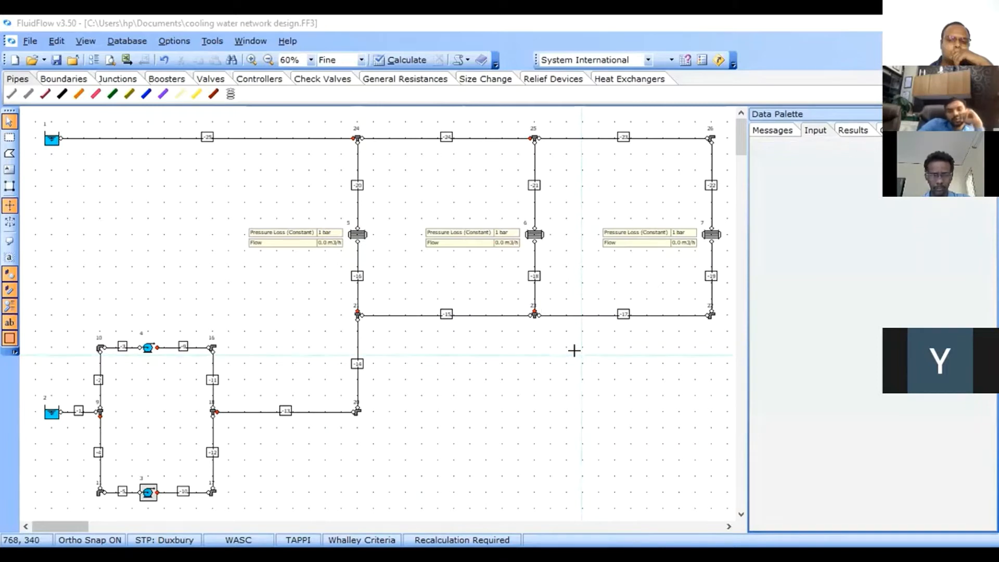
# Select suction pipe -1 and discharge pipe -13 together and set their Properties on Flowsheet option to Show
pyautogui.click(354, 267)
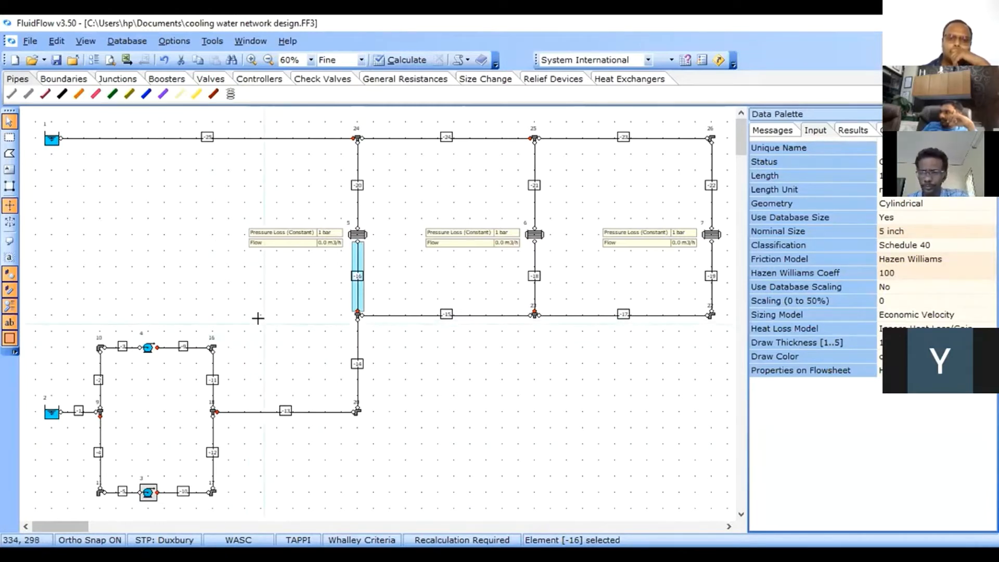
pyautogui.click(78, 412)
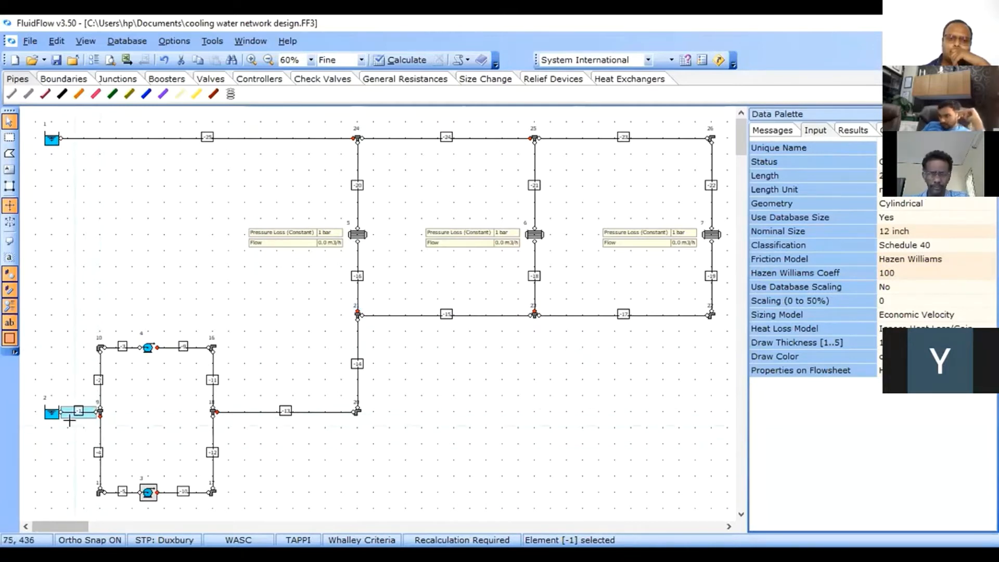
pyautogui.click(287, 414)
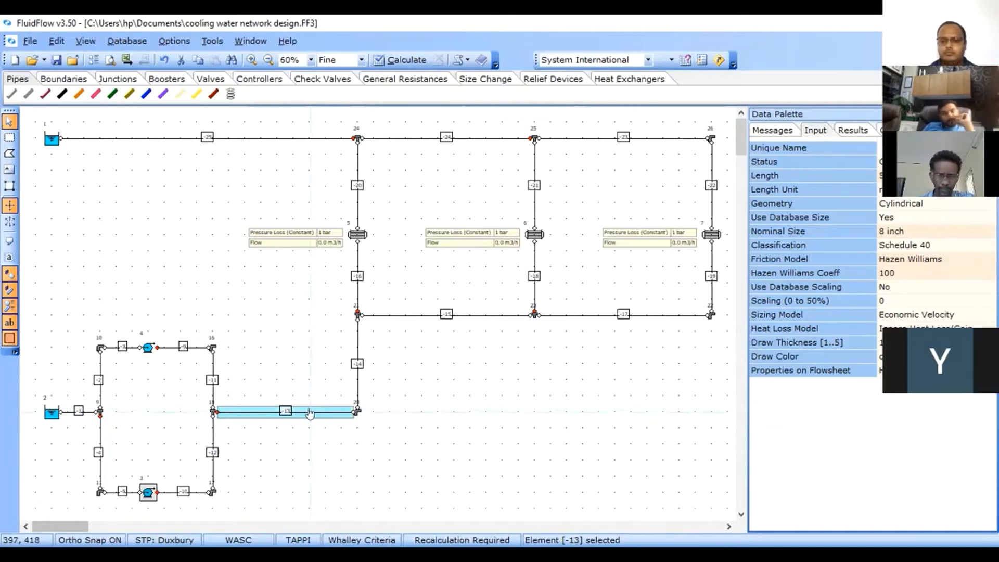
pyautogui.click(74, 406)
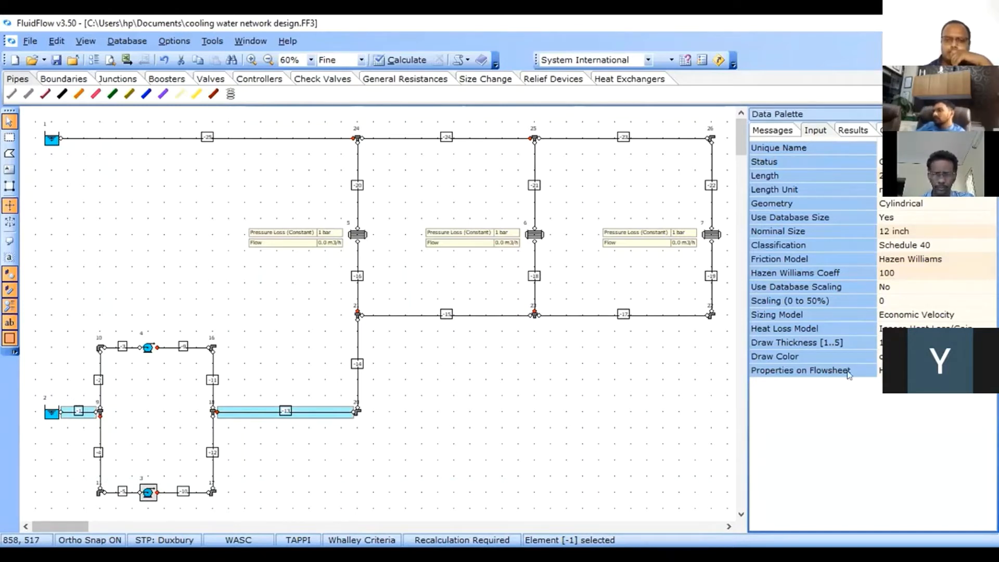
pyautogui.click(812, 372)
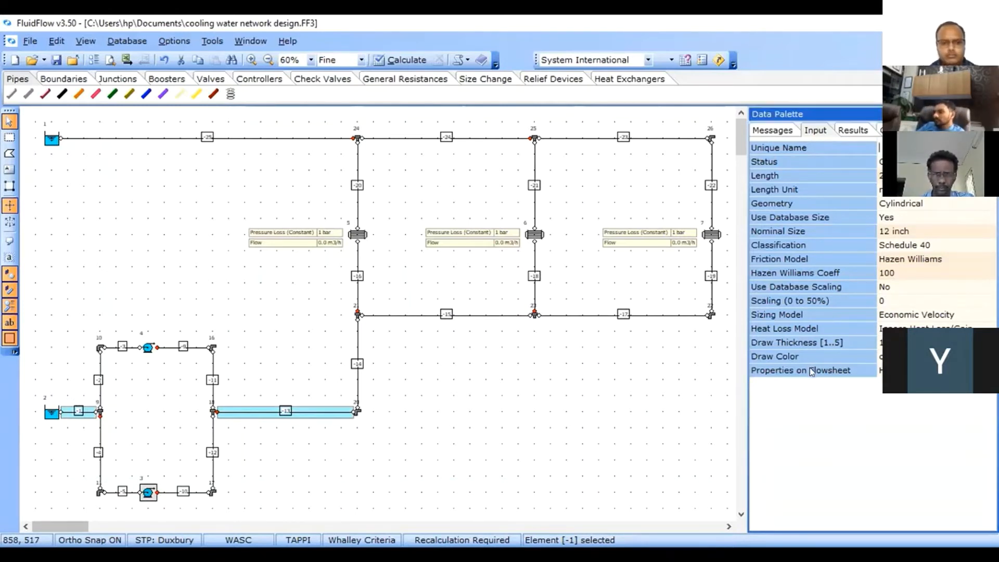
pyautogui.click(932, 371)
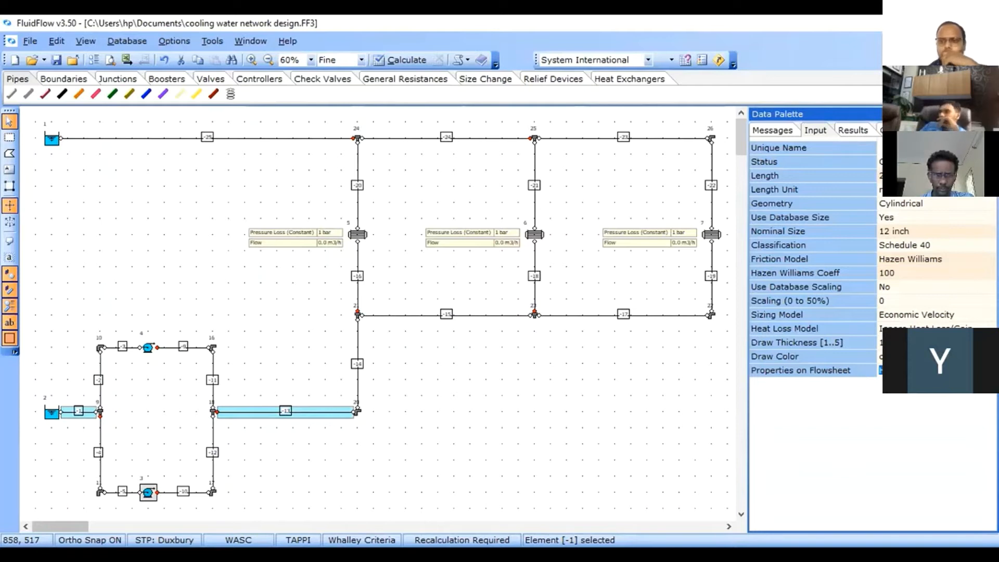
pyautogui.click(990, 371)
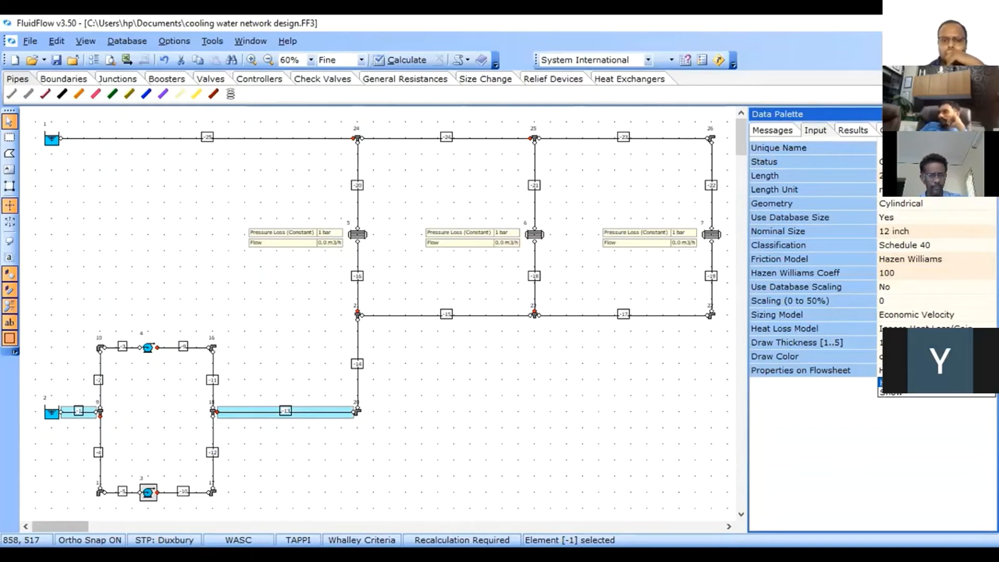
pyautogui.click(893, 393)
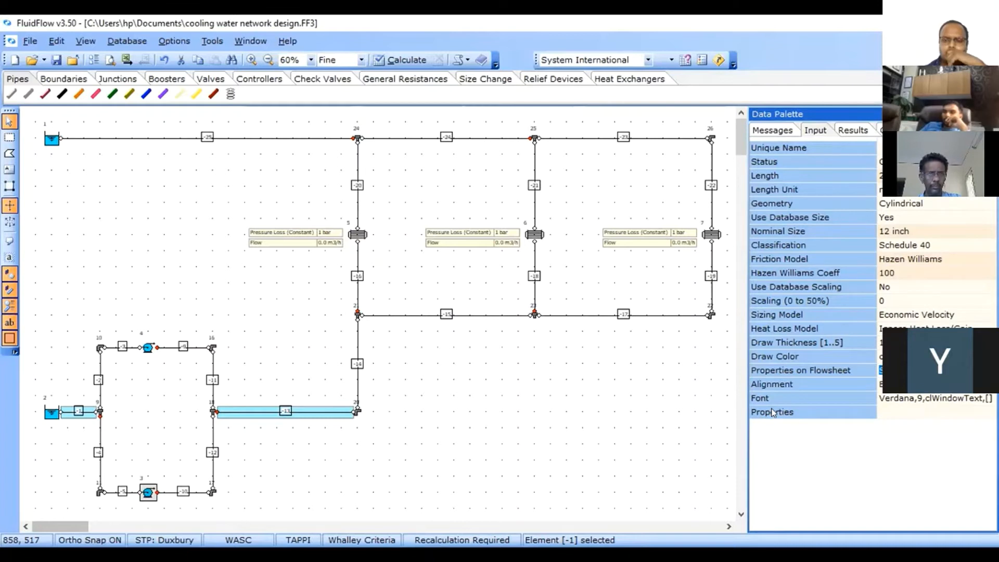
# Include the Out Velocity result among the flowsheet properties of pipes -1 and -13
pyautogui.click(977, 414)
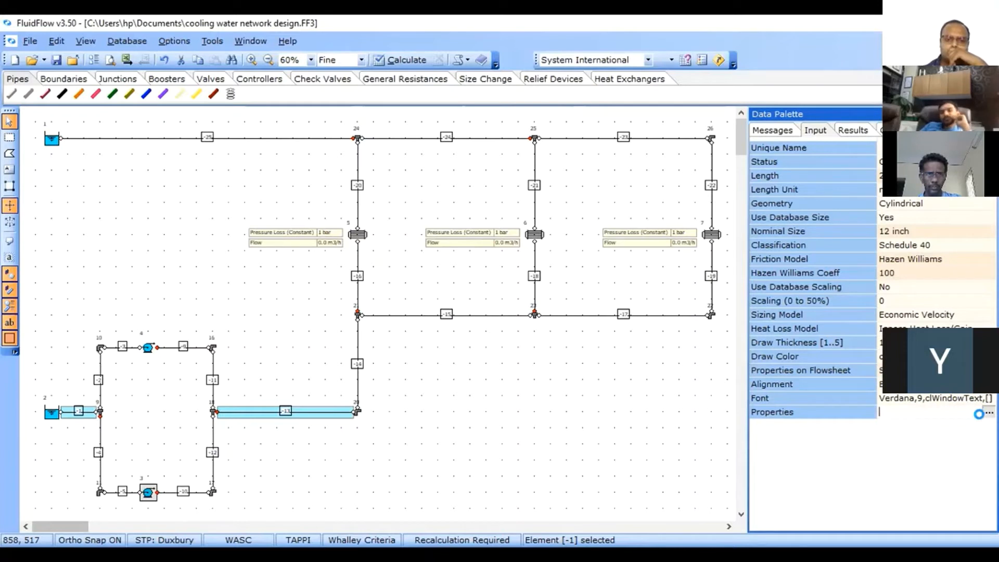
pyautogui.click(988, 413)
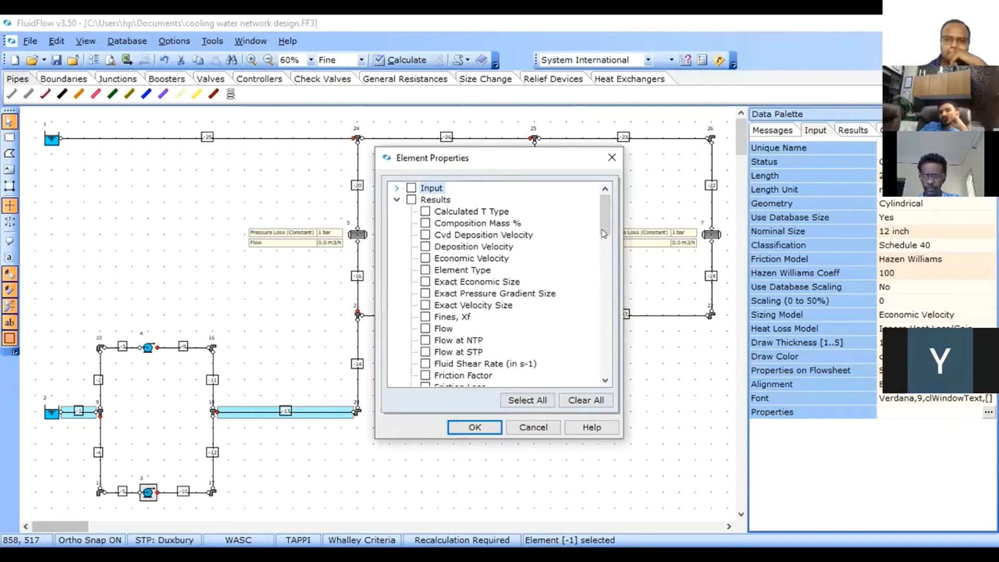
pyautogui.click(605, 265)
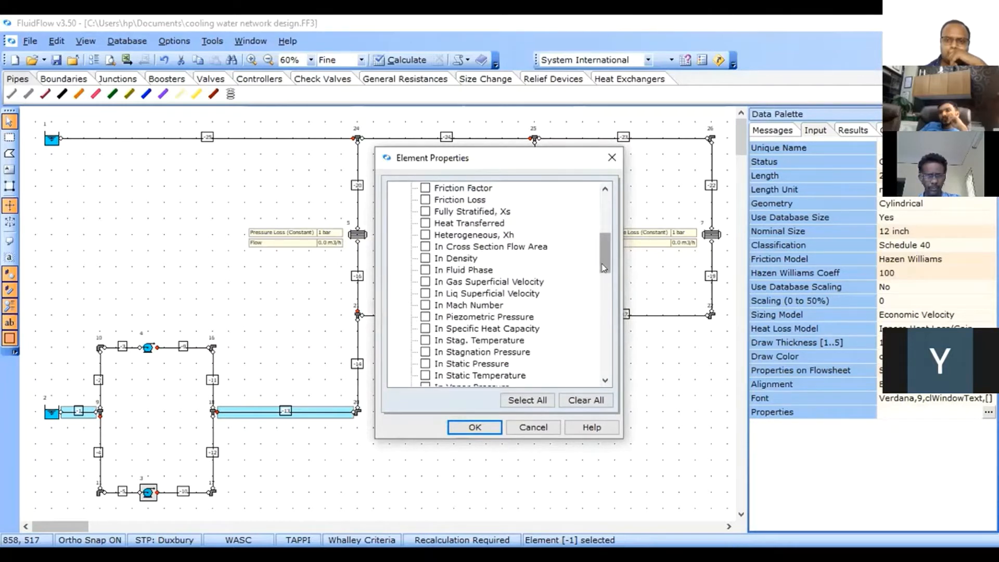
pyautogui.click(604, 306)
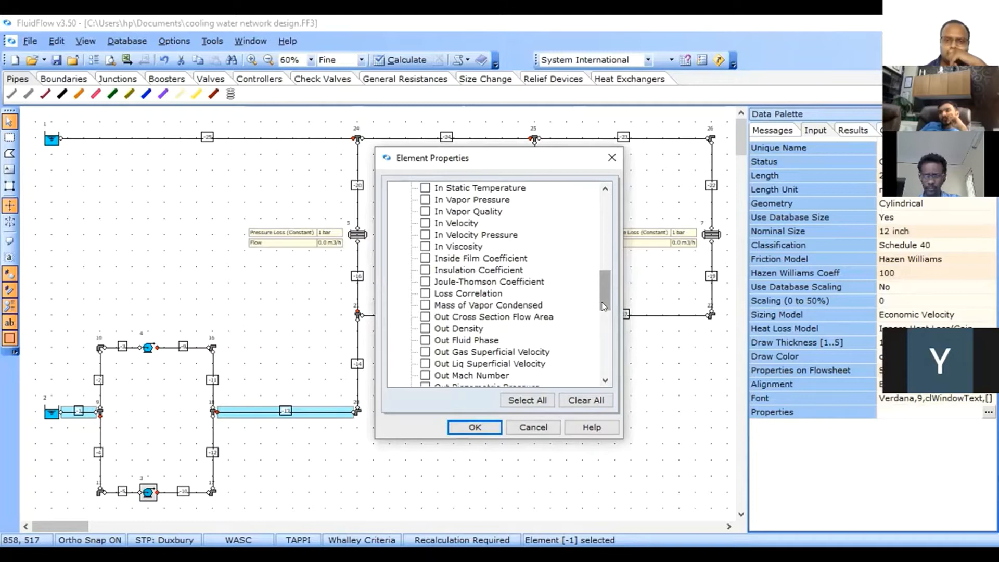
pyautogui.click(605, 316)
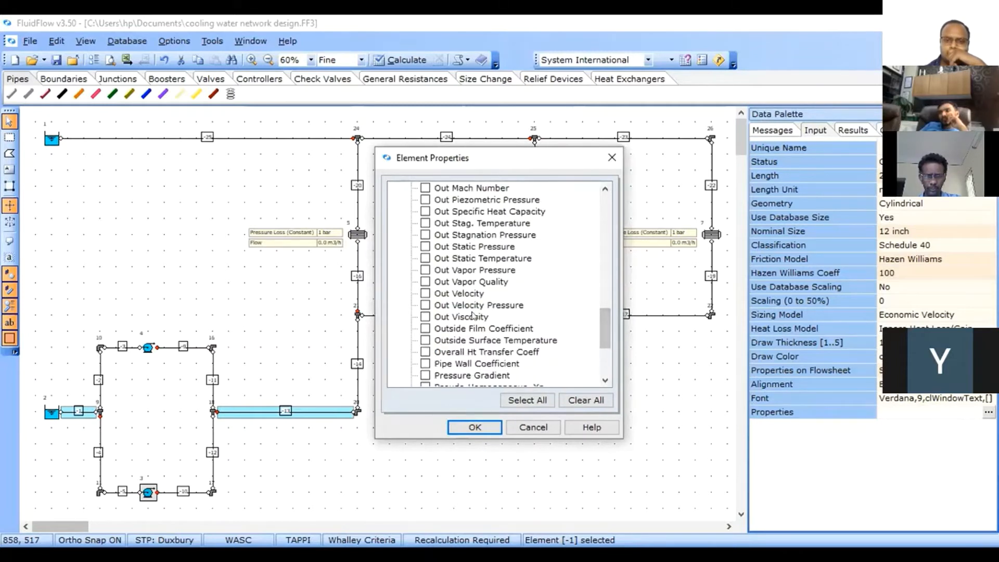
pyautogui.click(518, 364)
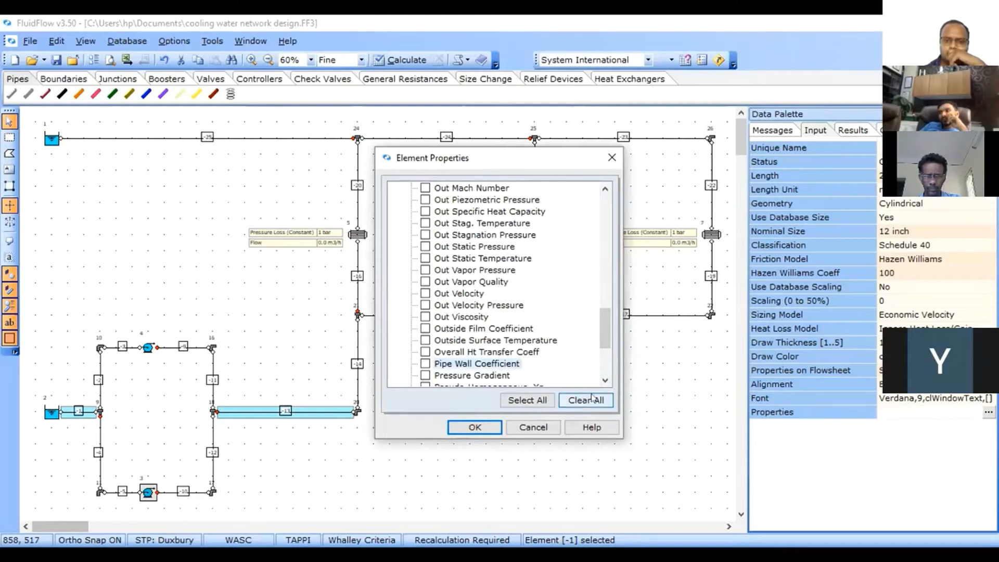
pyautogui.click(426, 294)
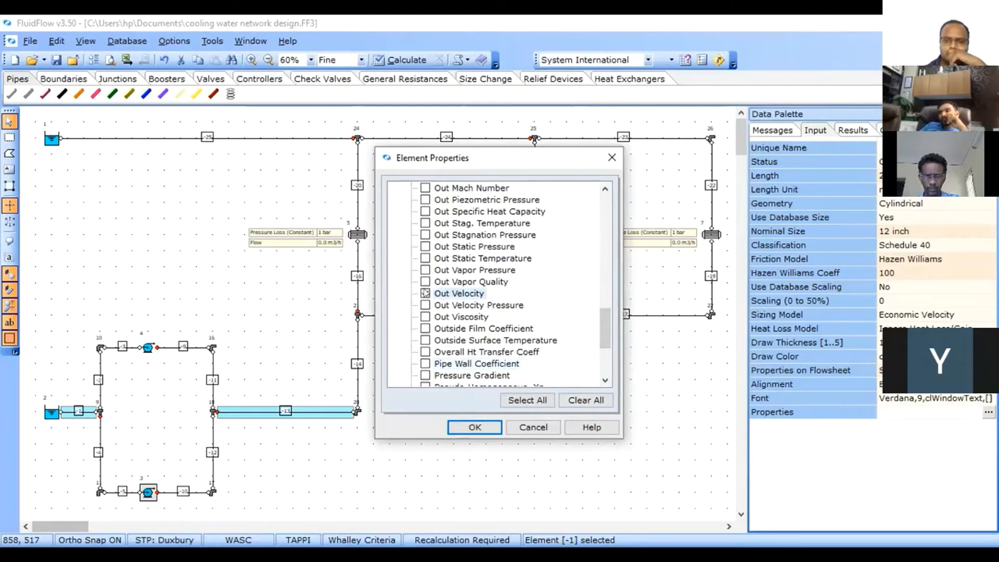
# Add the In Velocity result to the flowsheet properties of the two selected pipes and apply the property selection
pyautogui.click(605, 189)
pyautogui.click(604, 189)
pyautogui.click(604, 189)
pyautogui.click(605, 190)
pyautogui.click(604, 190)
pyautogui.click(604, 189)
pyautogui.click(604, 190)
pyautogui.moveTo(604, 189); pyautogui.dragTo(604, 189)
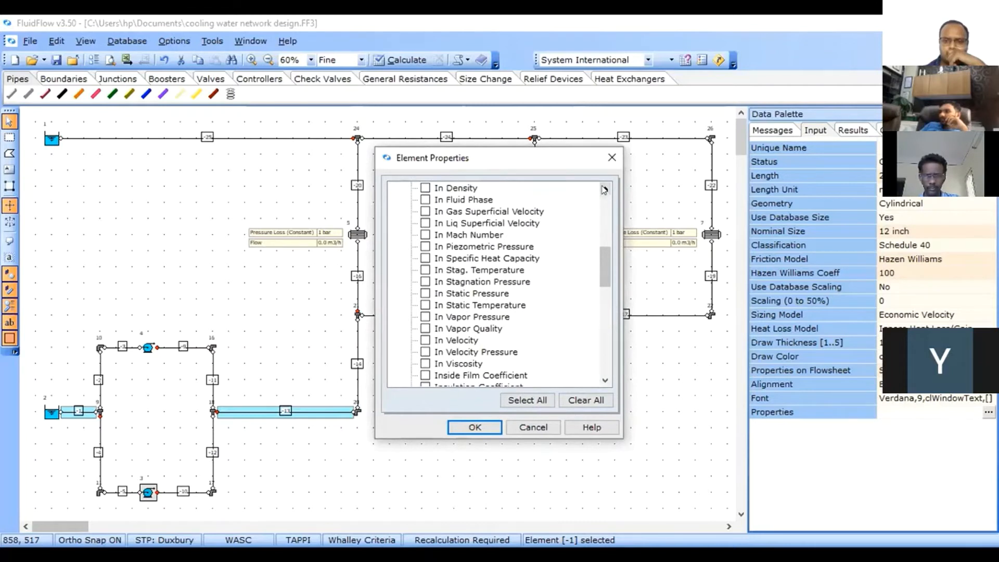
pyautogui.click(425, 340)
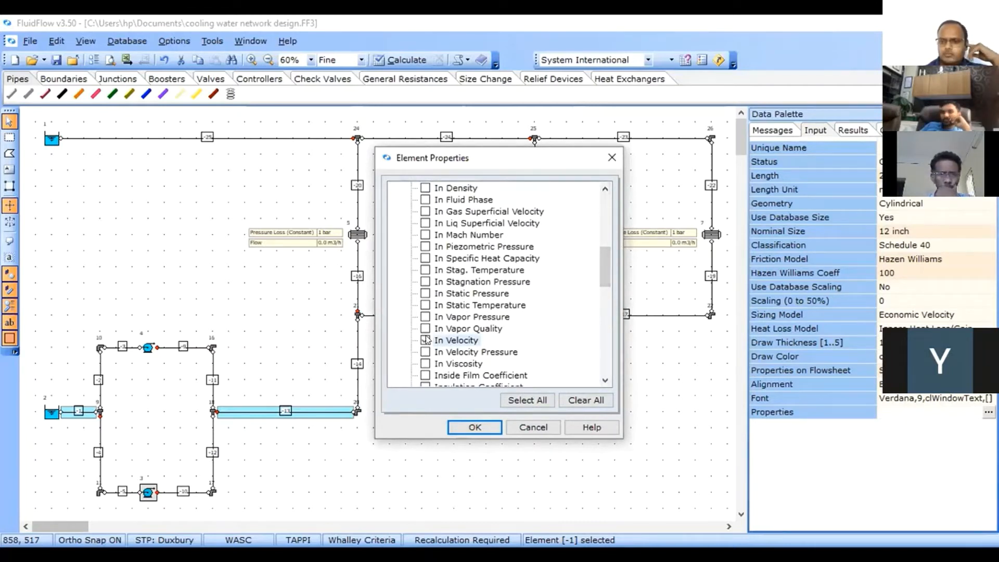
pyautogui.moveTo(605, 382); pyautogui.dragTo(605, 382)
pyautogui.click(606, 382)
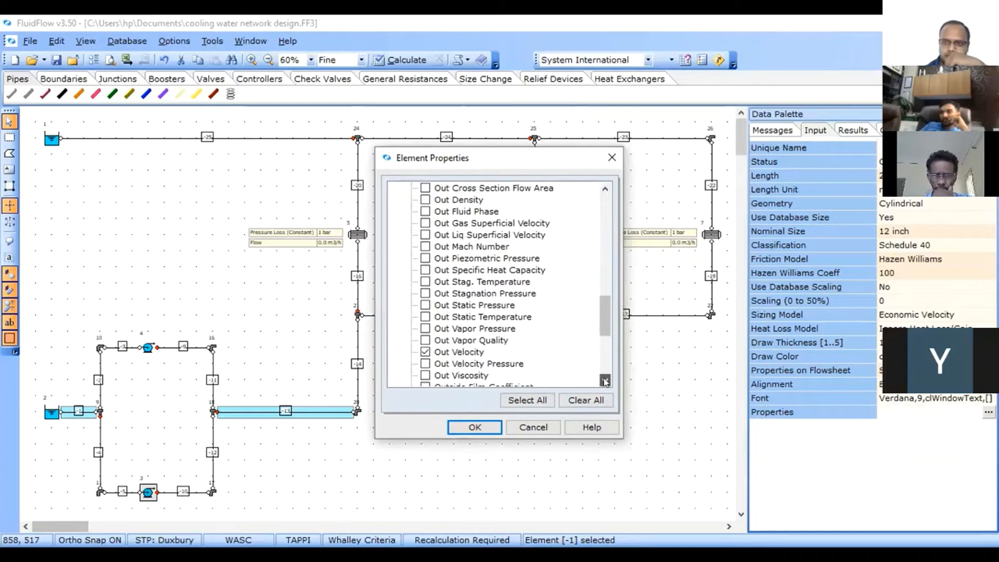
pyautogui.click(606, 382)
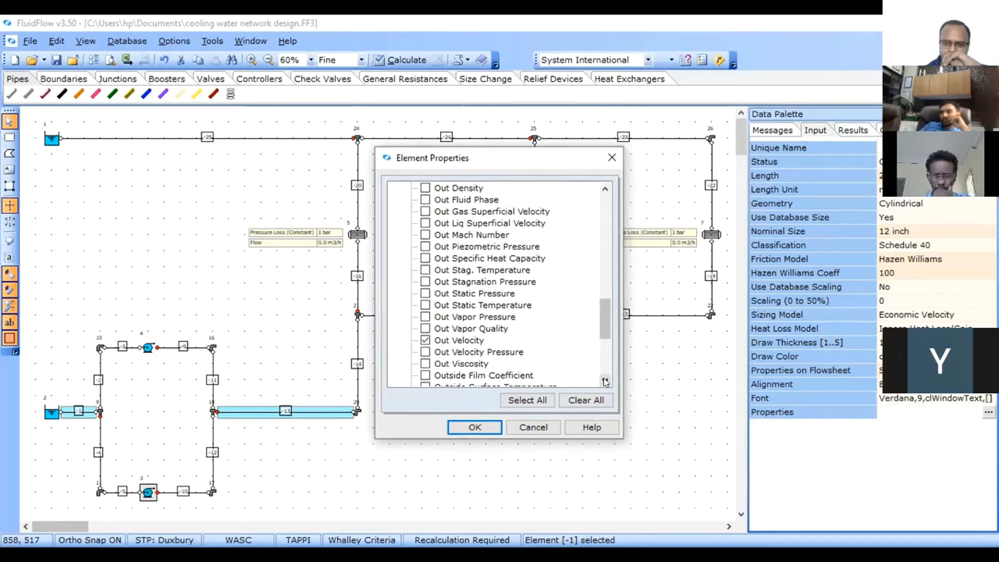
pyautogui.click(604, 188)
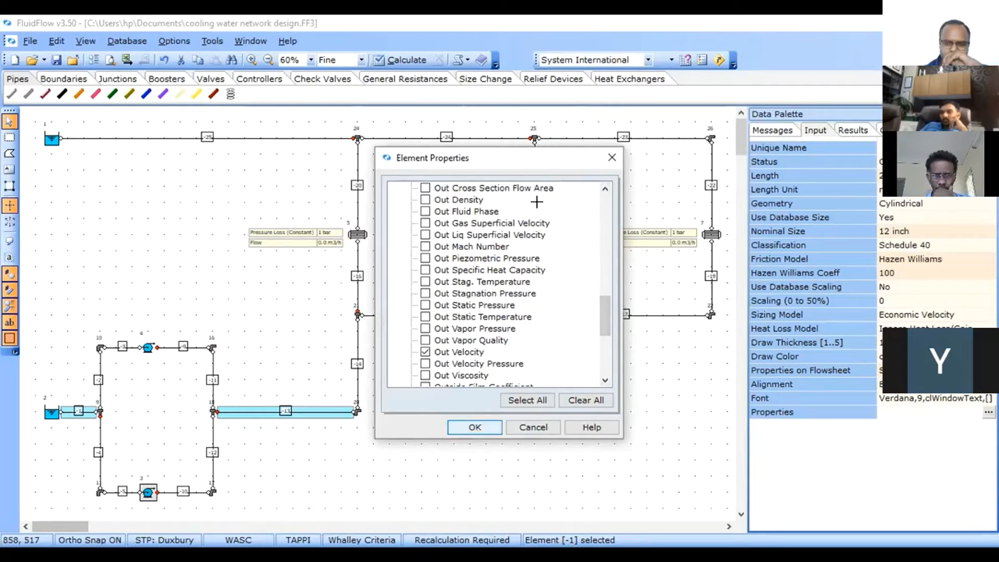
pyautogui.press('Return')
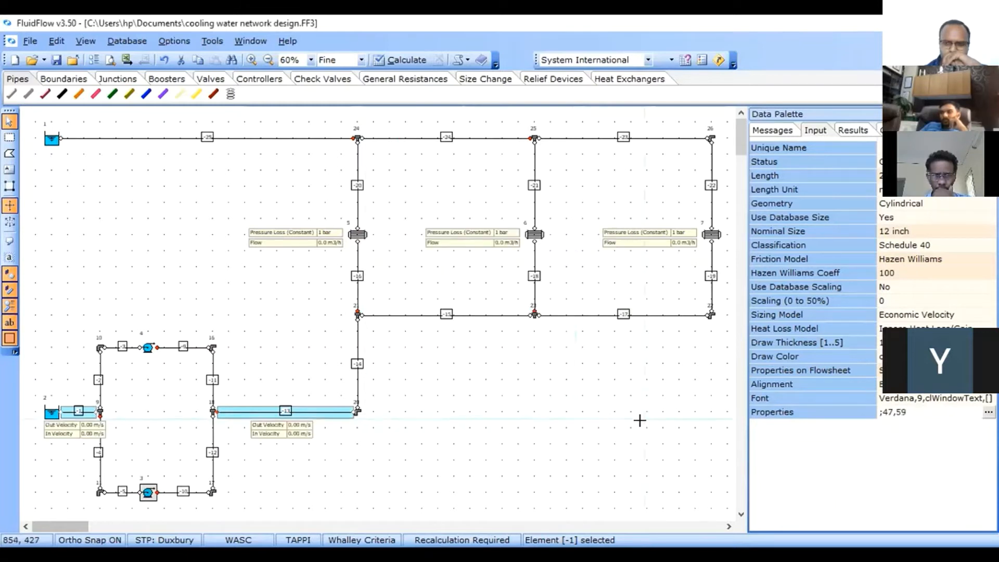
pyautogui.click(477, 427)
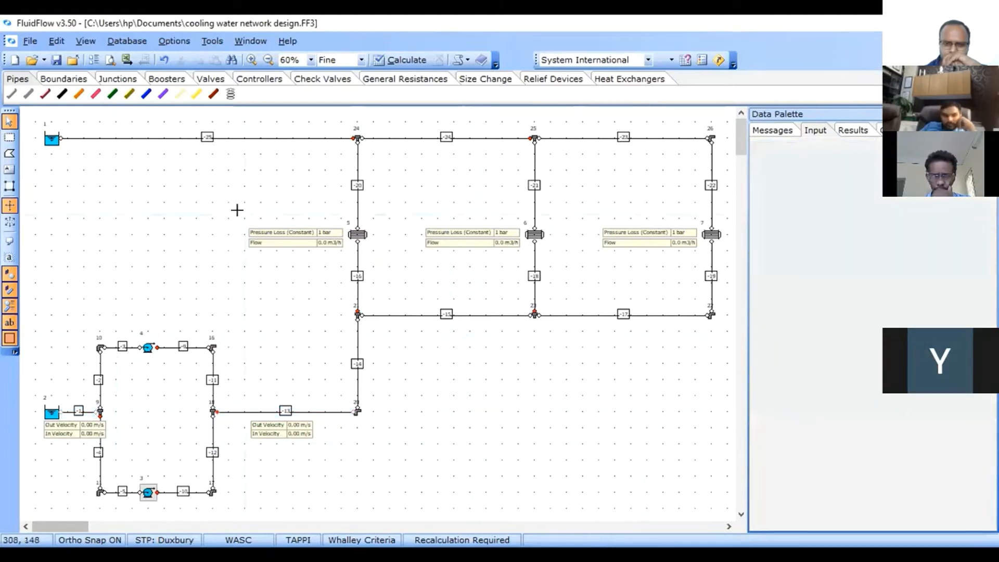
pyautogui.click(45, 94)
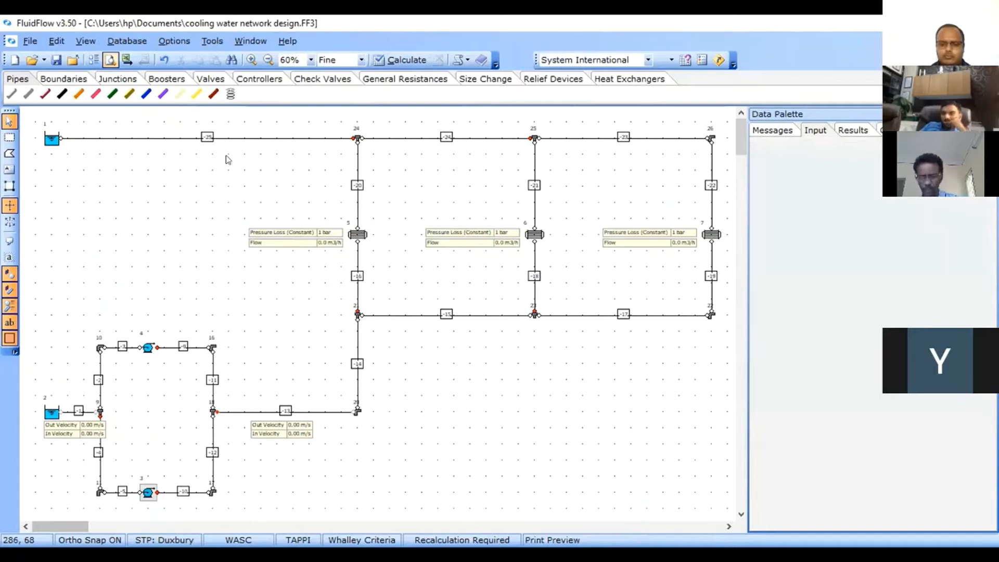
# Move reservoir 2 further away from tee 9 to lengthen the drawn suction pipe -1 on the flowsheet
pyautogui.click(251, 60)
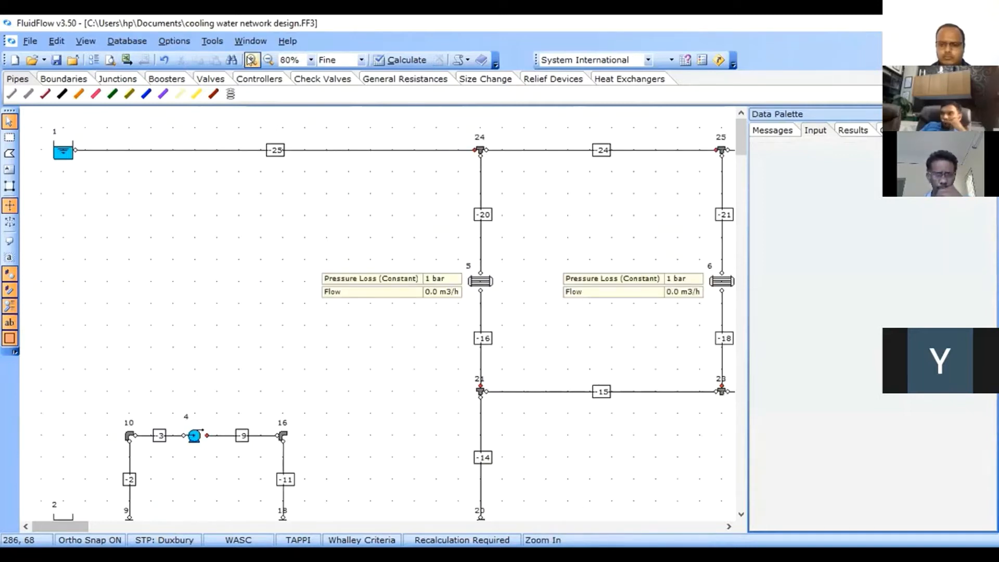
pyautogui.click(252, 60)
pyautogui.click(252, 60)
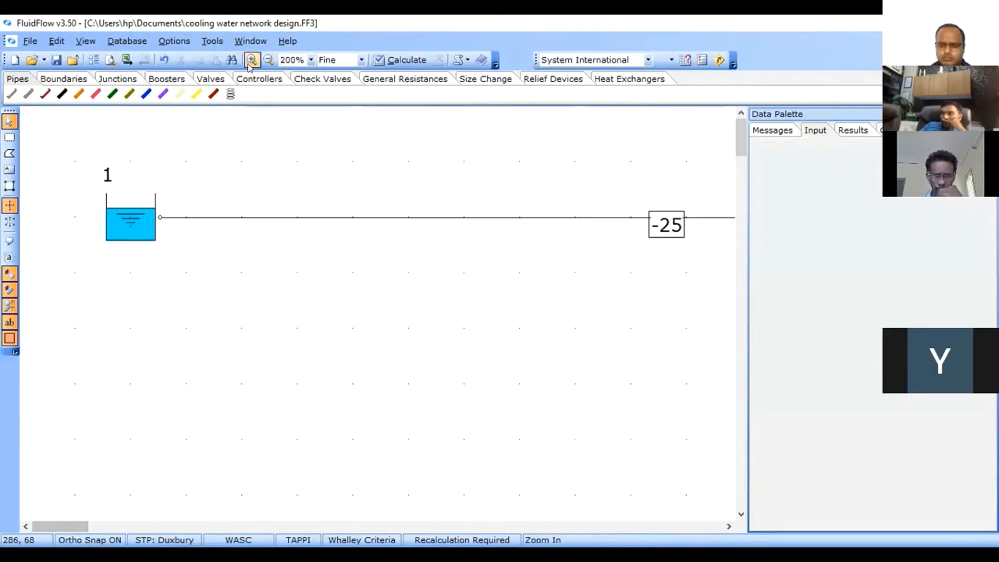
pyautogui.click(741, 306)
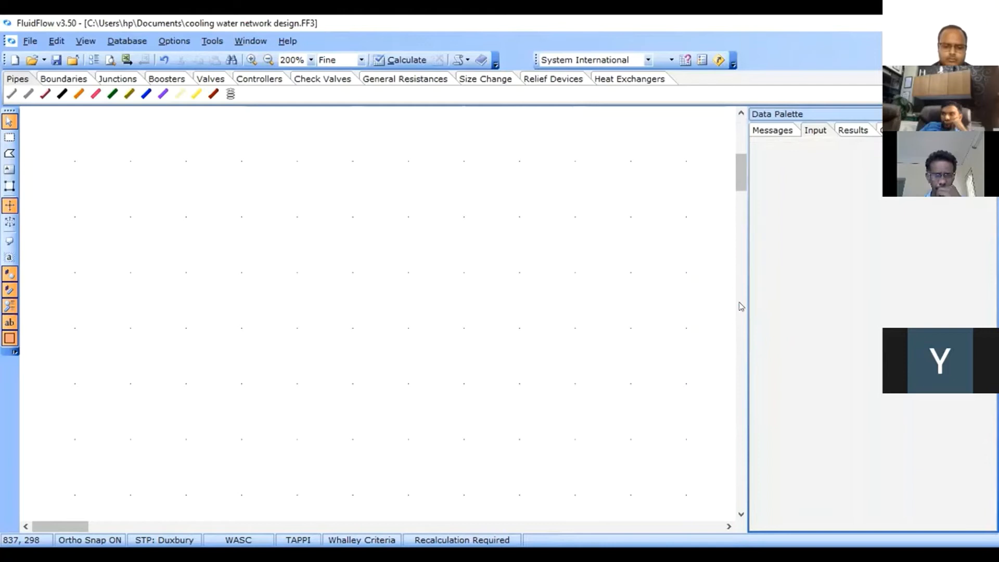
pyautogui.click(741, 306)
pyautogui.click(741, 307)
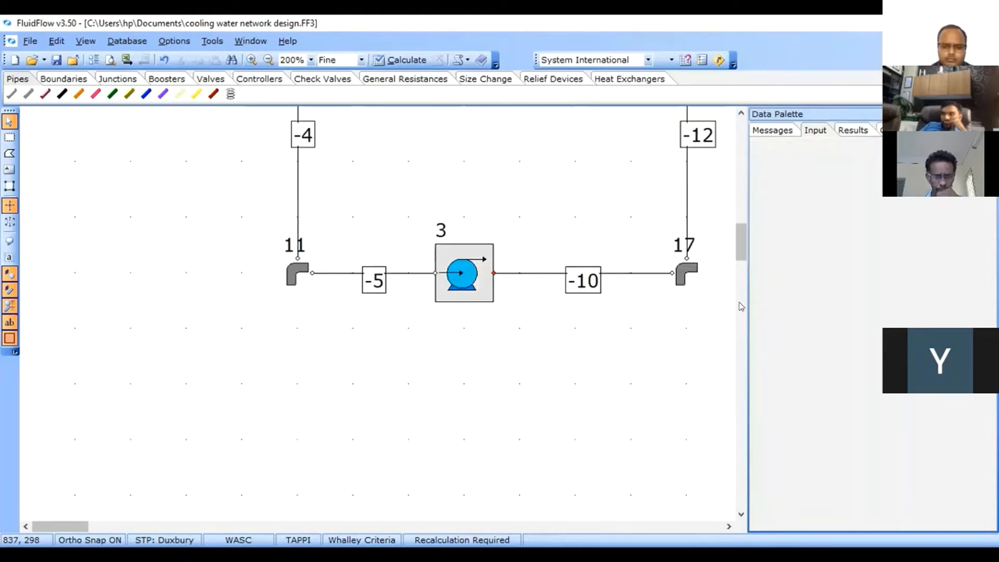
pyautogui.click(740, 151)
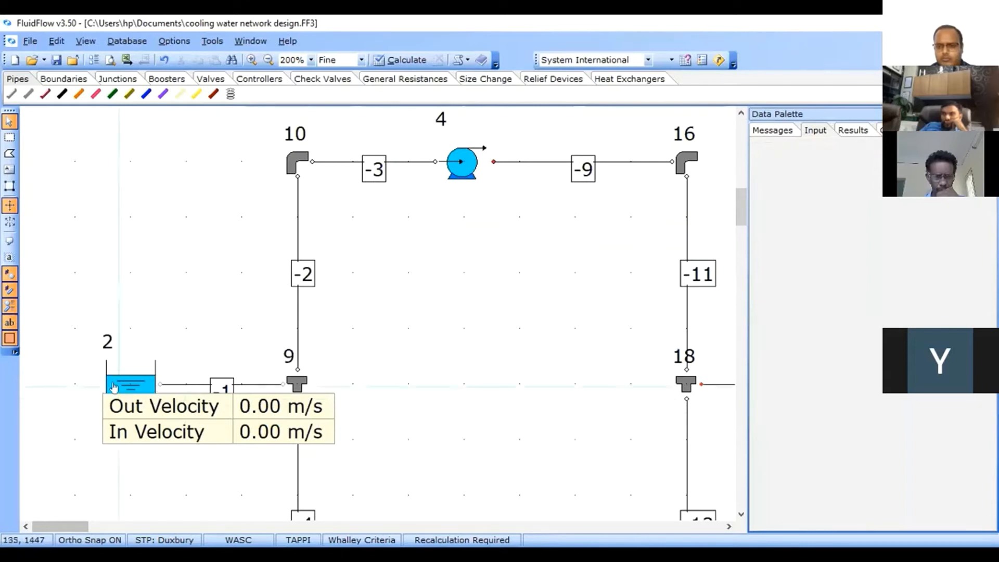
pyautogui.moveTo(112, 385); pyautogui.dragTo(16, 386)
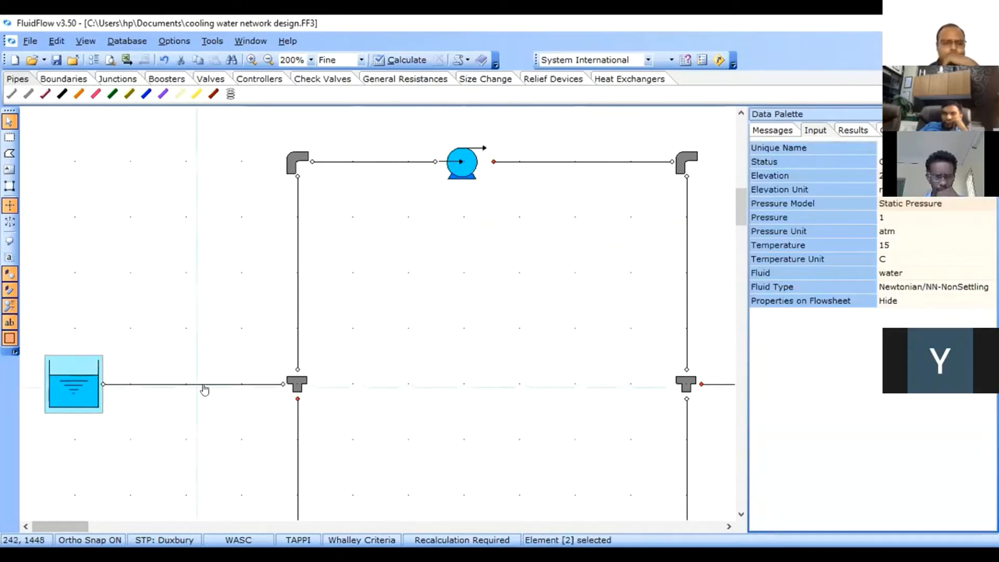
pyautogui.click(163, 350)
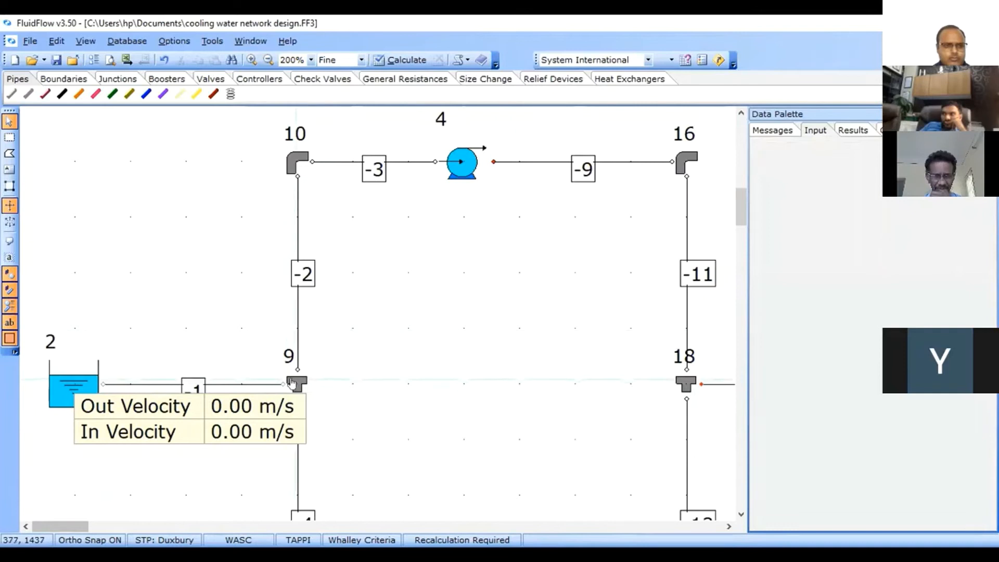
# Set the Properties on Flowsheet option of suction pipe -1 to Hide
pyautogui.click(254, 384)
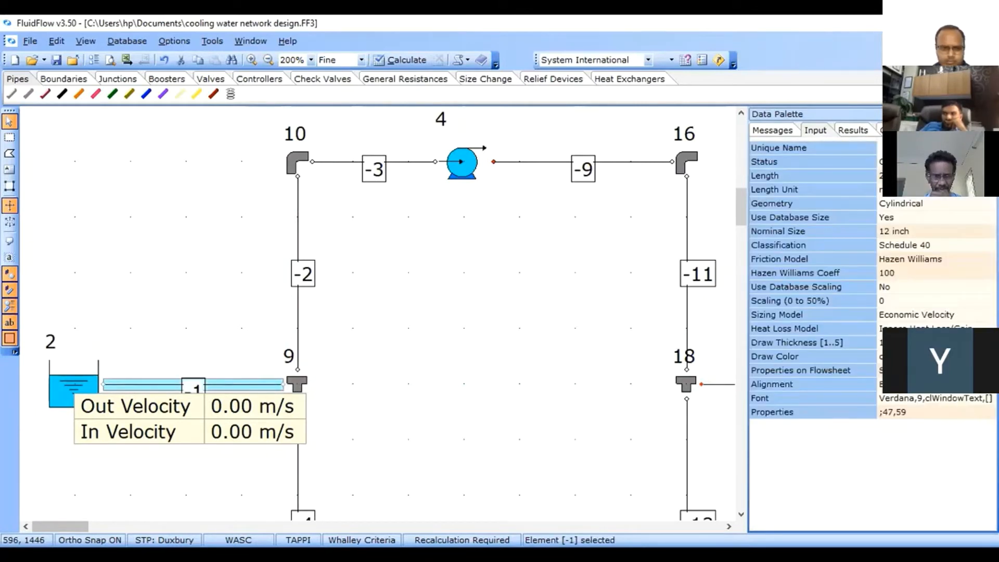
pyautogui.click(935, 371)
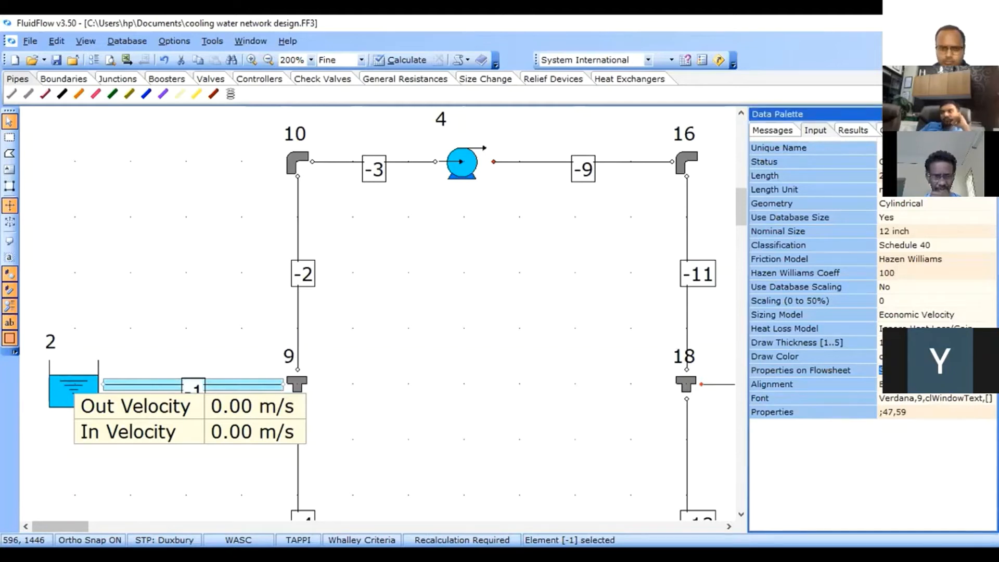
pyautogui.click(990, 371)
pyautogui.click(935, 384)
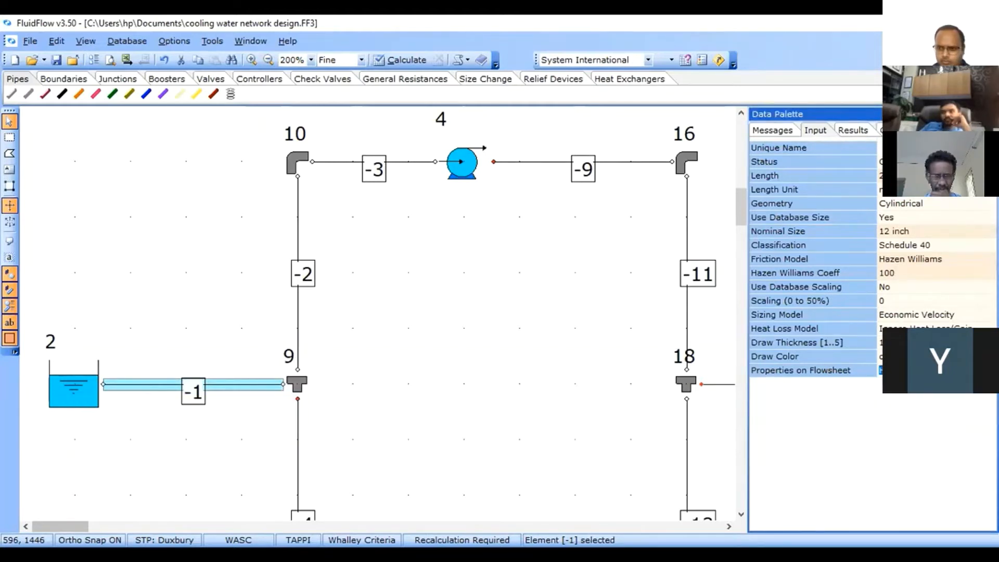
pyautogui.click(348, 419)
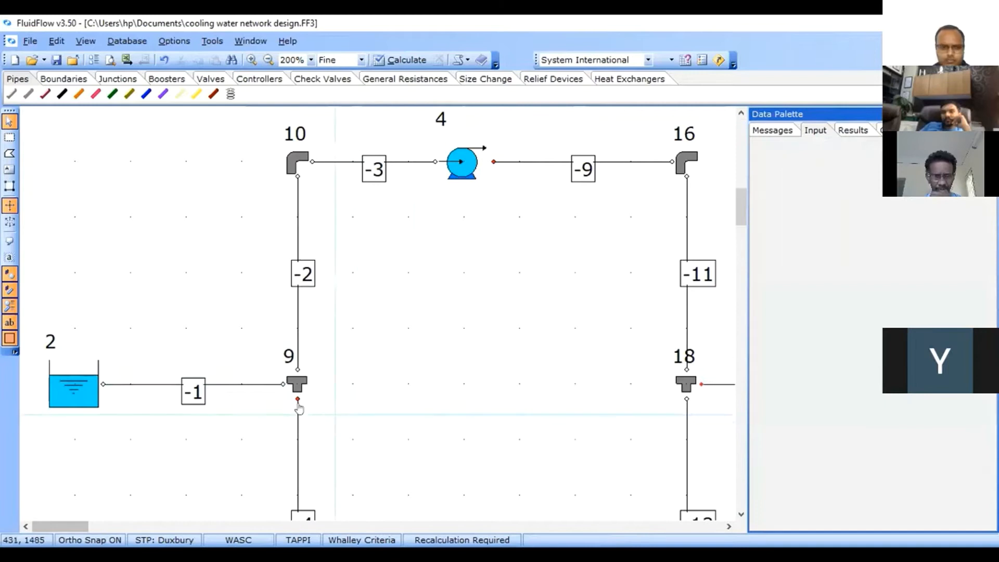
# Inspect the input properties of tee junction 9, checking which connected pipe is defined as its branch
pyautogui.click(297, 387)
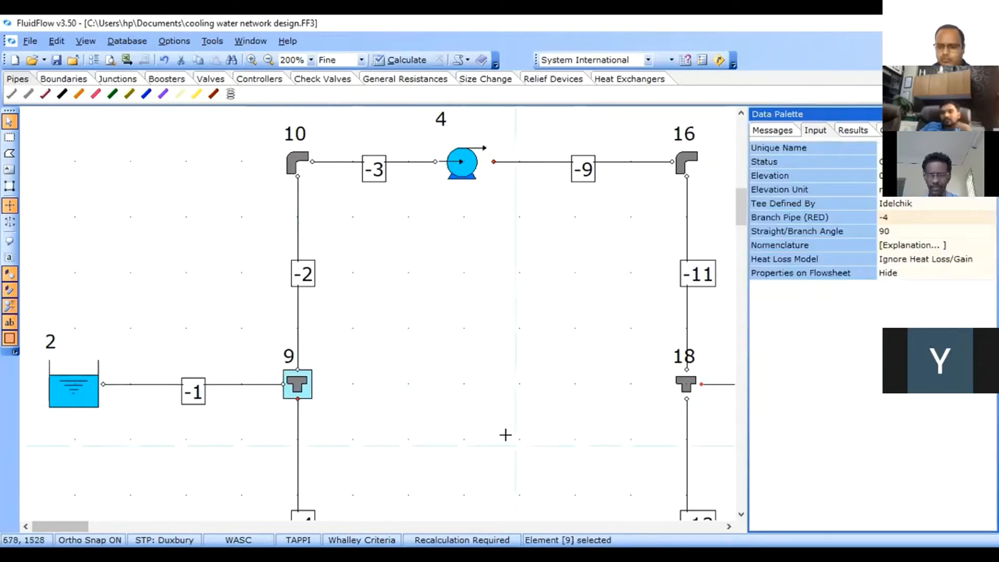
pyautogui.click(312, 411)
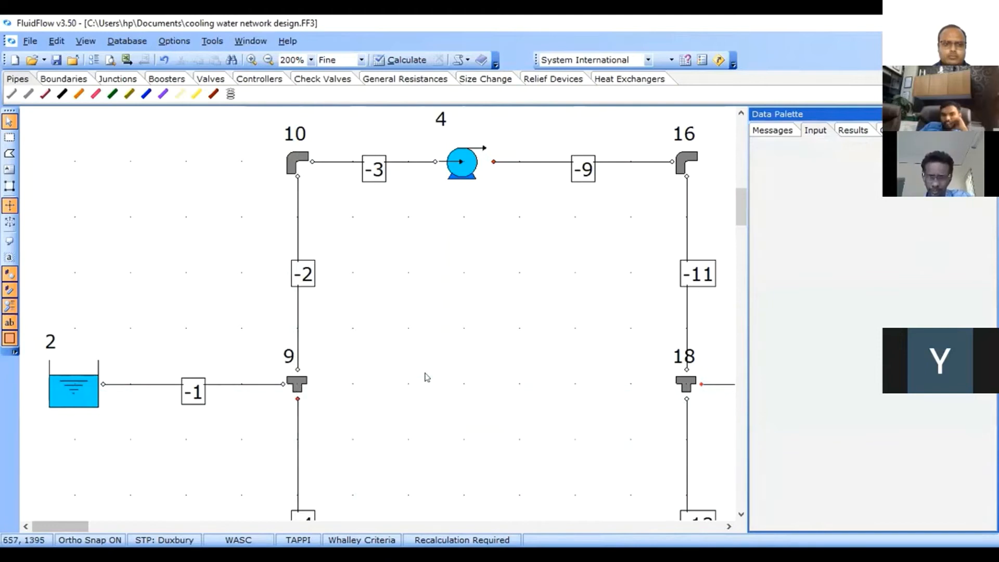
pyautogui.click(741, 214)
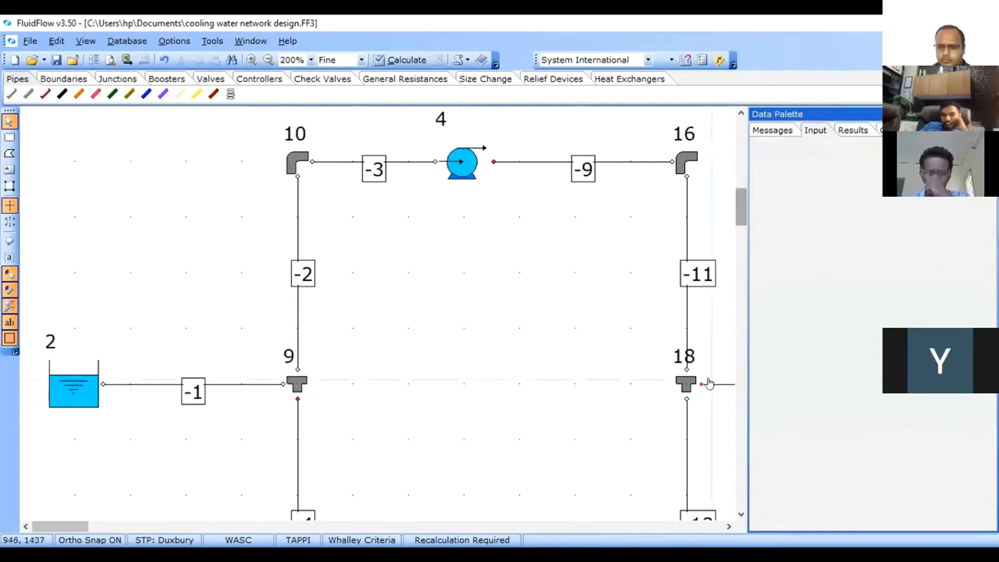
pyautogui.click(741, 515)
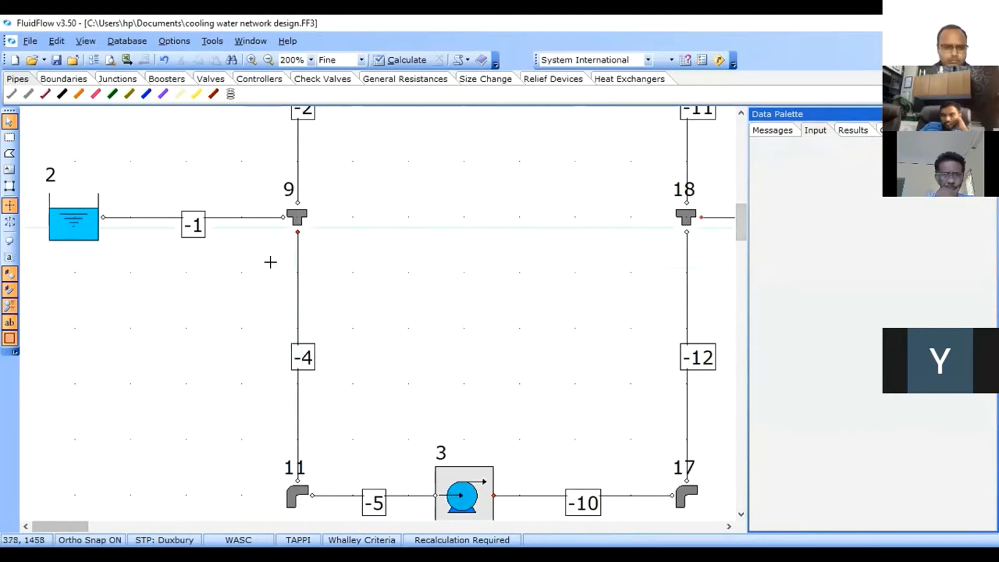
pyautogui.click(296, 219)
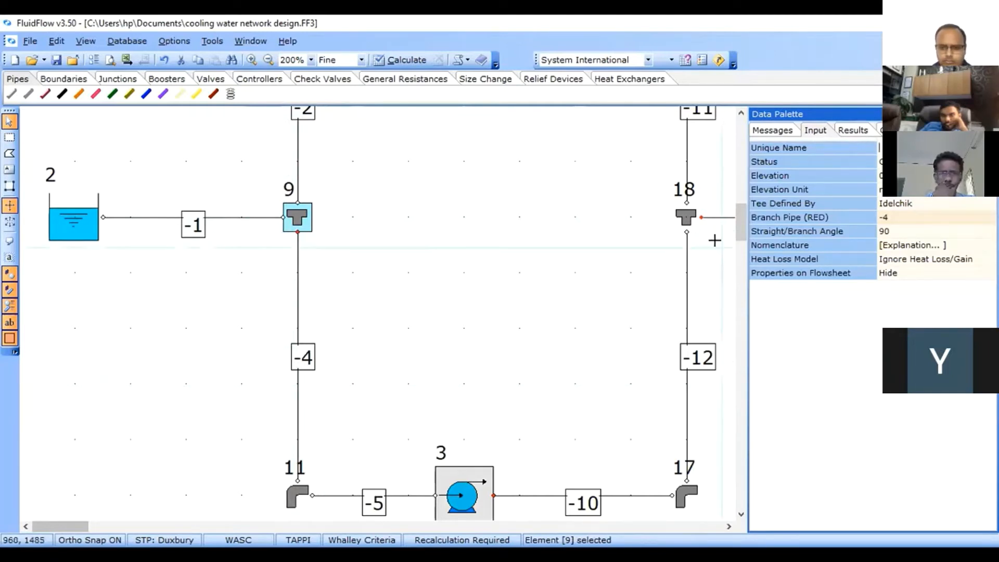
pyautogui.click(895, 219)
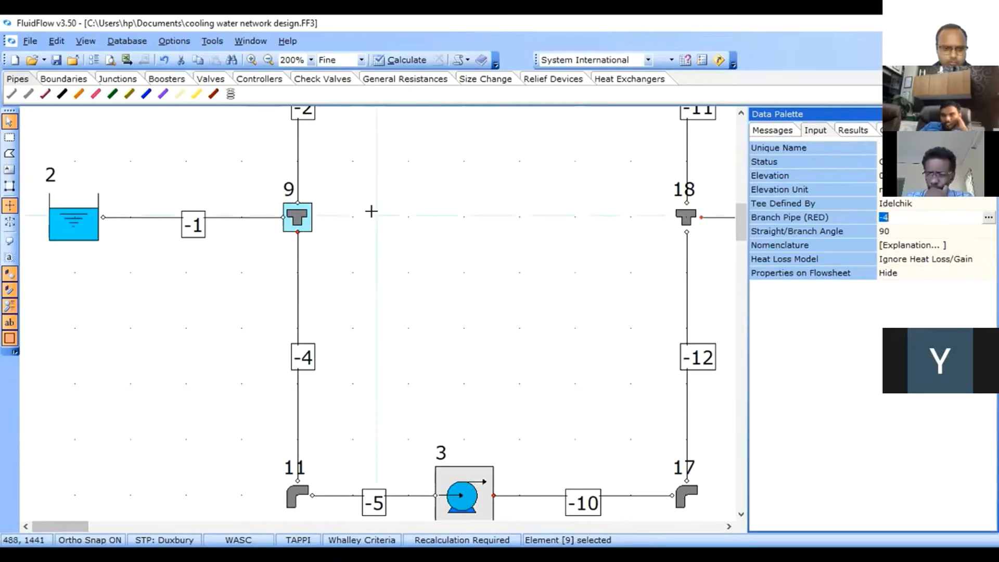
pyautogui.click(341, 218)
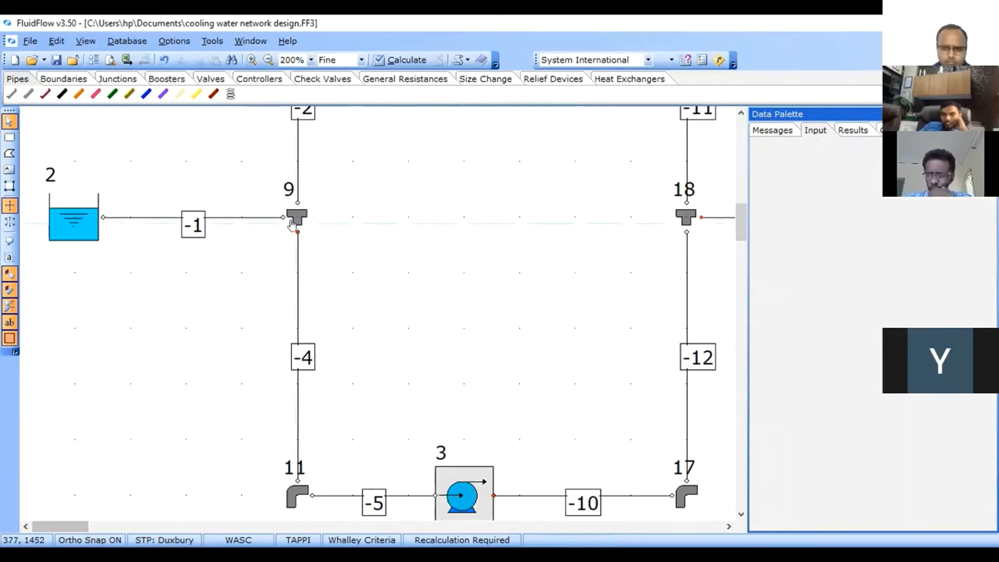
# Review the diverging/dividing junction nomenclature for tee 9 and set its branch pipe to -1
pyautogui.click(292, 216)
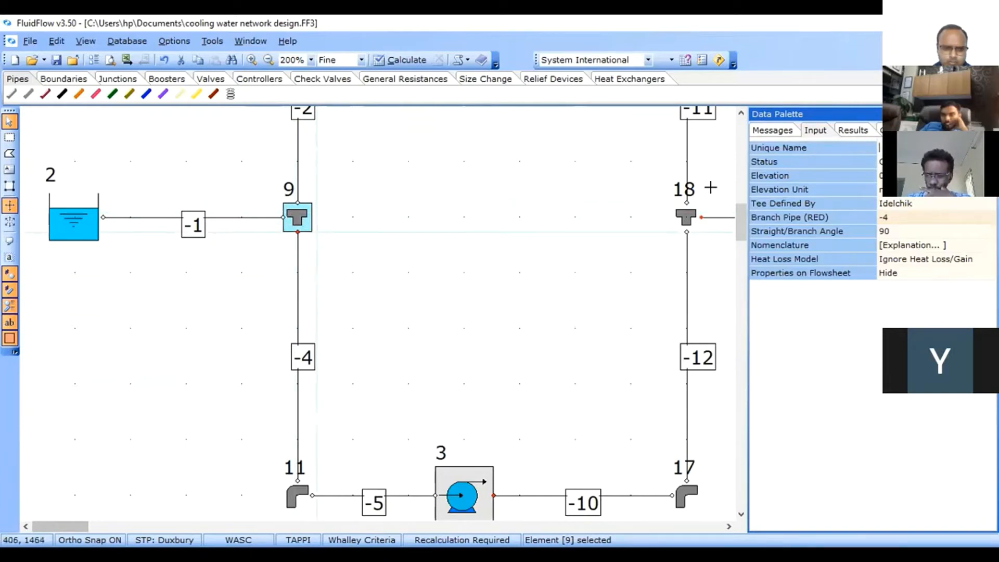
pyautogui.click(917, 246)
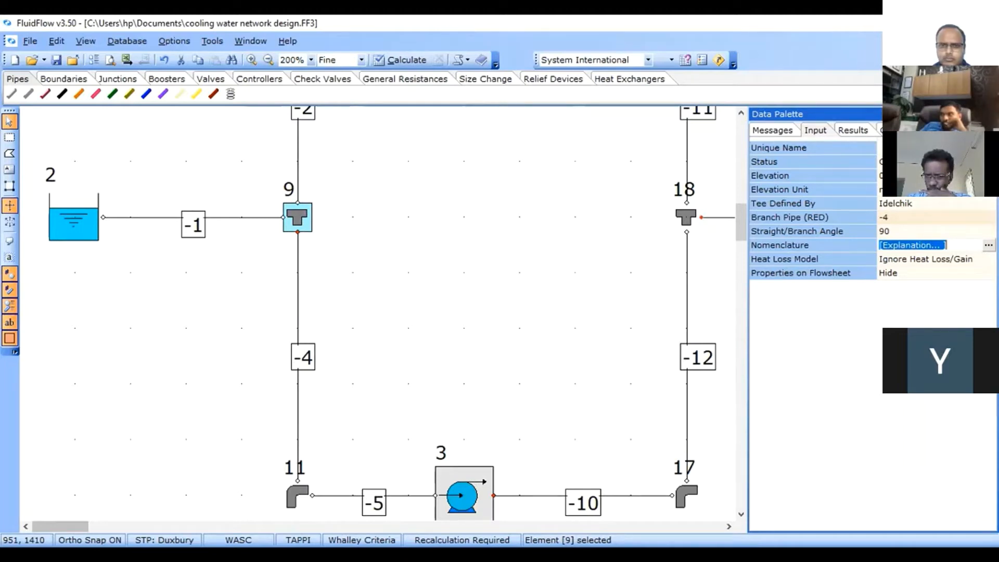
pyautogui.click(989, 245)
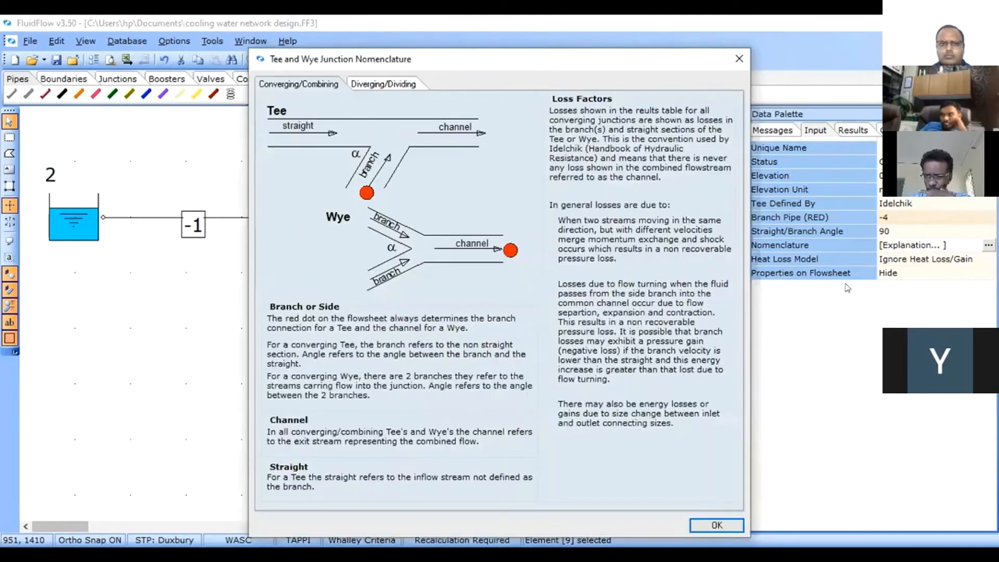
pyautogui.moveTo(485, 65); pyautogui.dragTo(687, 68)
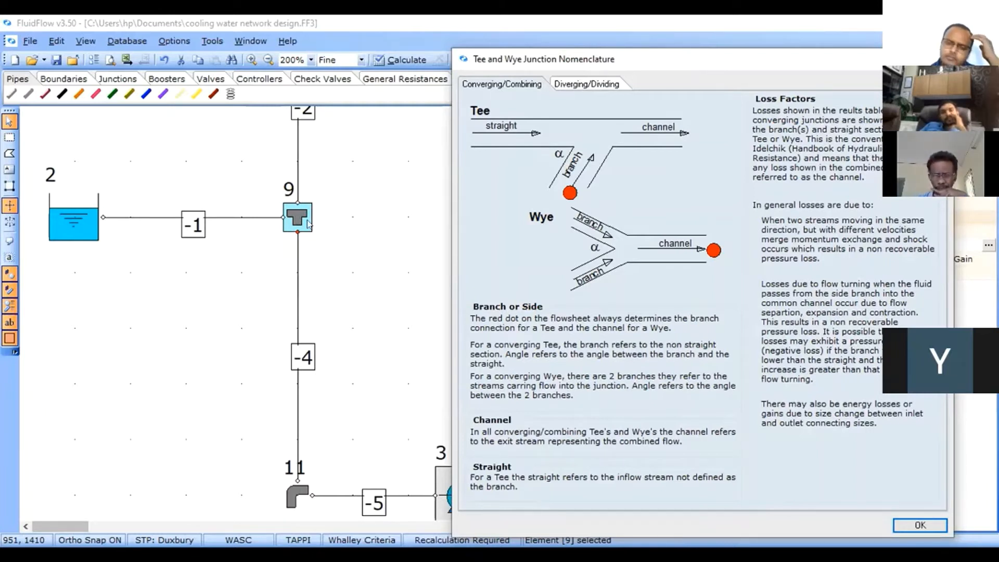
pyautogui.click(579, 89)
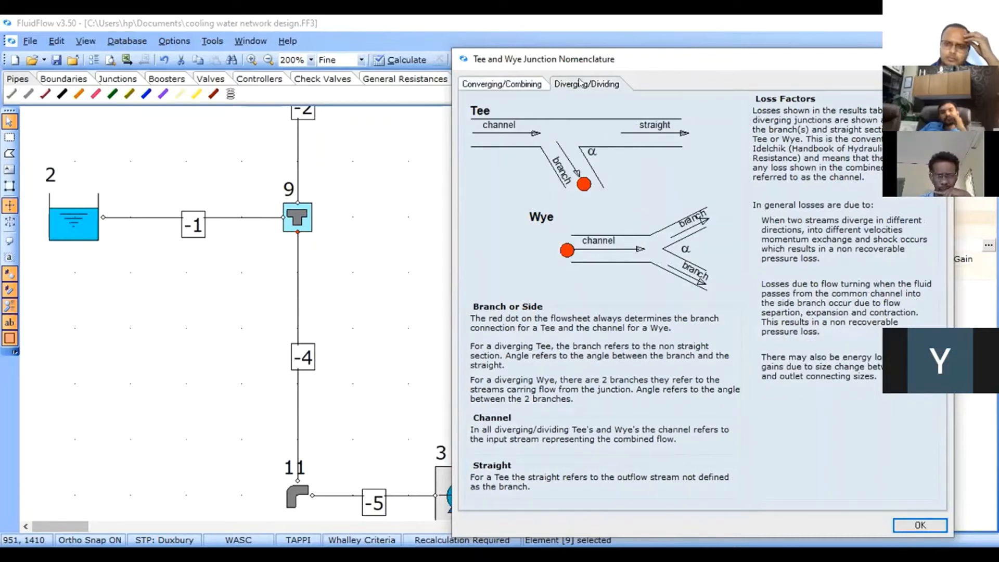
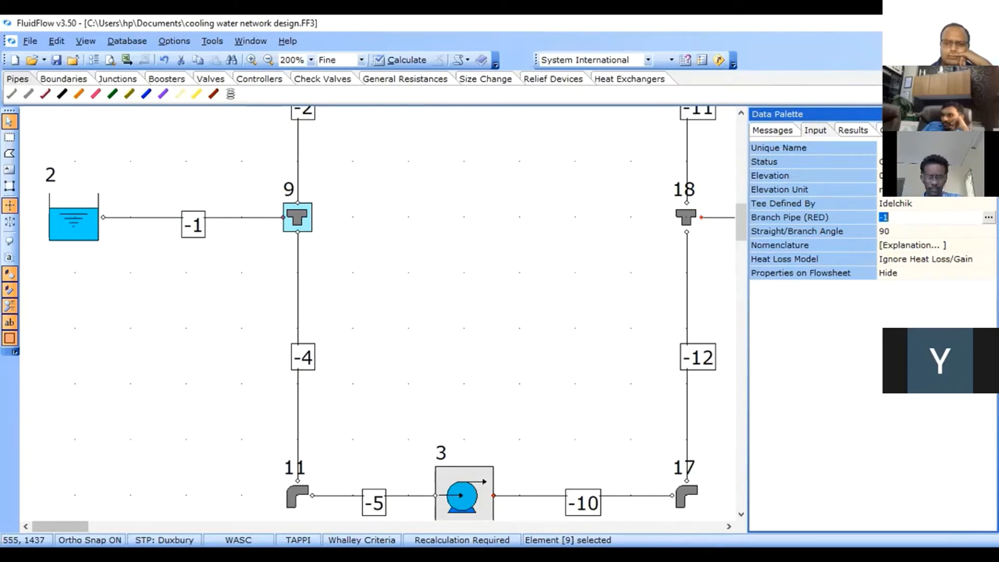
pyautogui.click(210, 176)
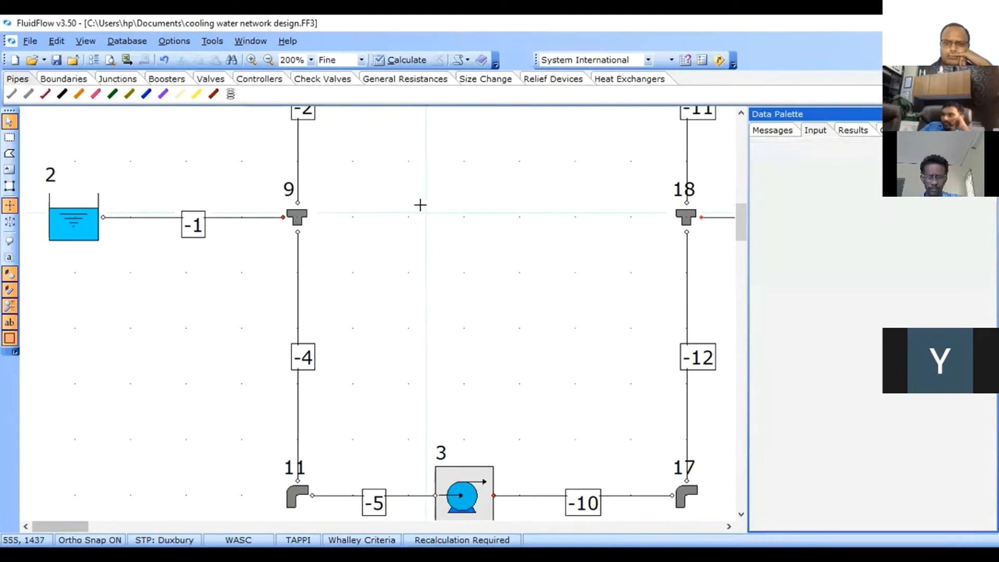
pyautogui.click(298, 219)
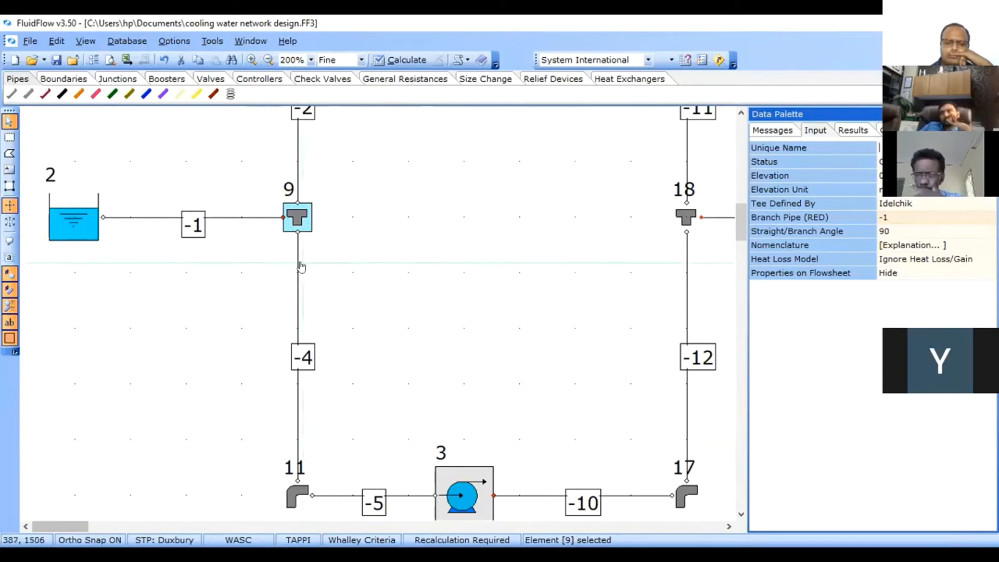
# Check the branch pipe of discharge tee 18 against the converging/combining tee and wye nomenclature explanation
pyautogui.click(729, 526)
pyautogui.click(729, 526)
pyautogui.click(729, 526)
pyautogui.click(729, 526)
pyautogui.click(729, 526)
pyautogui.click(728, 526)
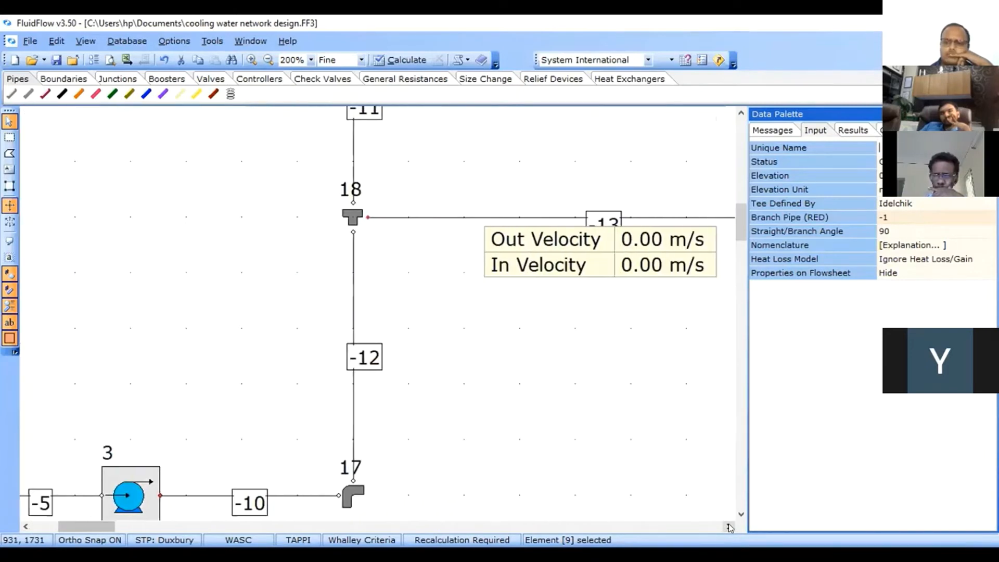
pyautogui.click(359, 230)
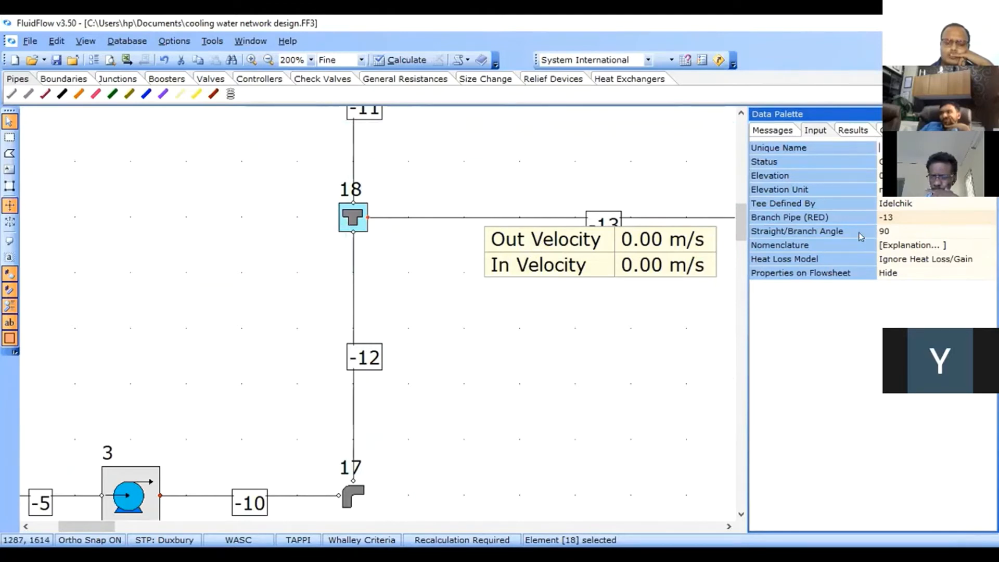
pyautogui.click(912, 245)
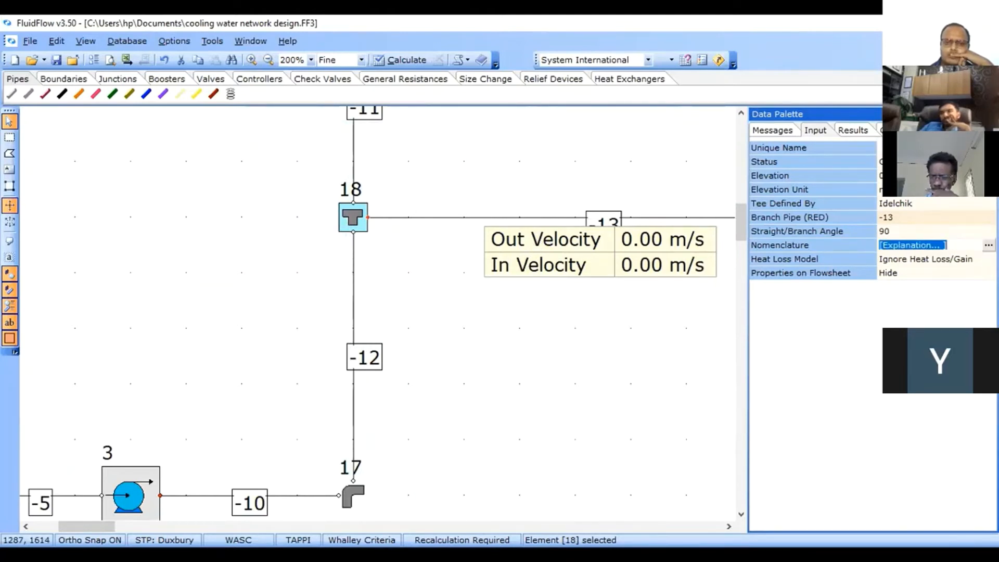
pyautogui.click(946, 245)
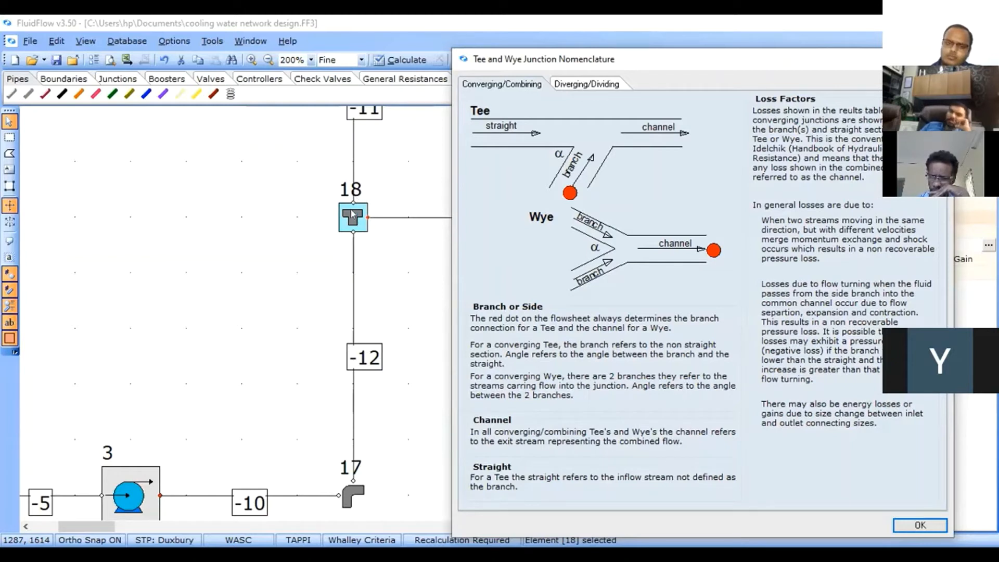
pyautogui.moveTo(557, 60); pyautogui.dragTo(706, 73)
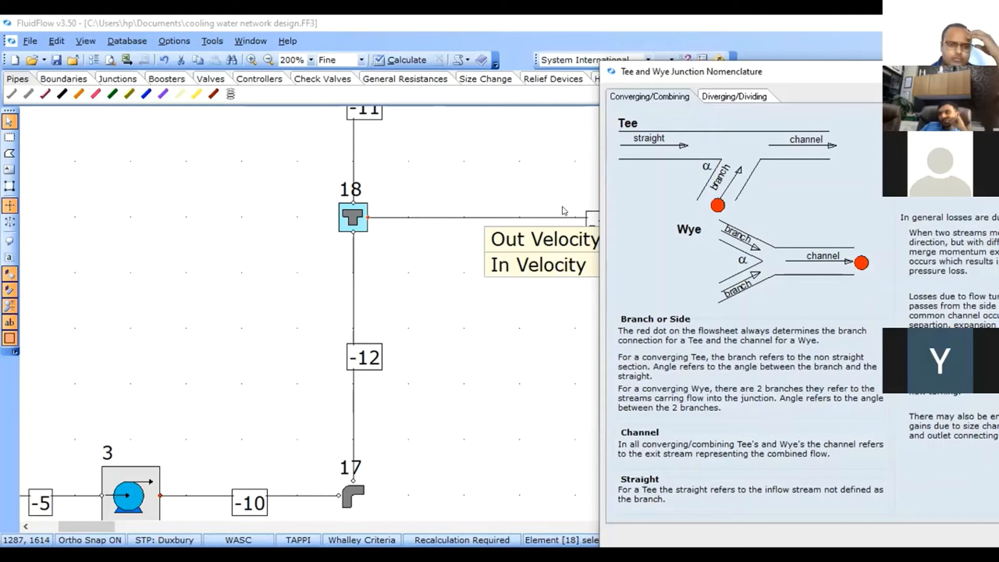
pyautogui.moveTo(810, 76); pyautogui.dragTo(615, 107)
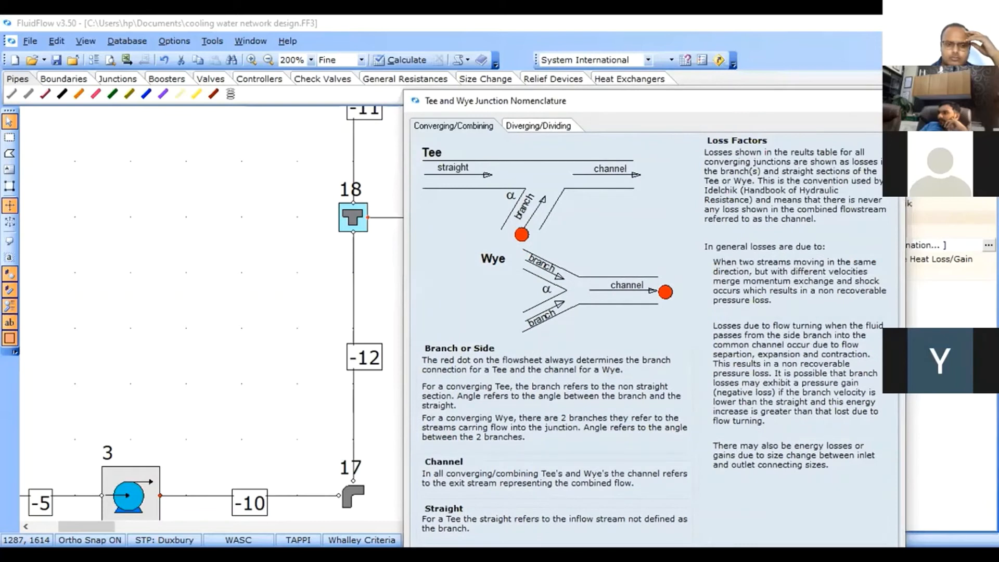
pyautogui.press('Escape')
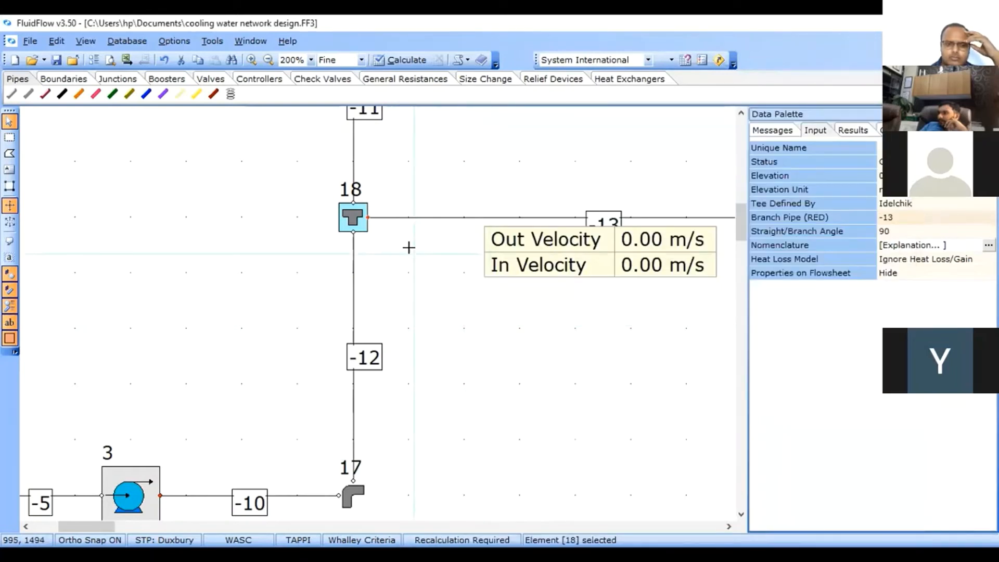
pyautogui.click(557, 352)
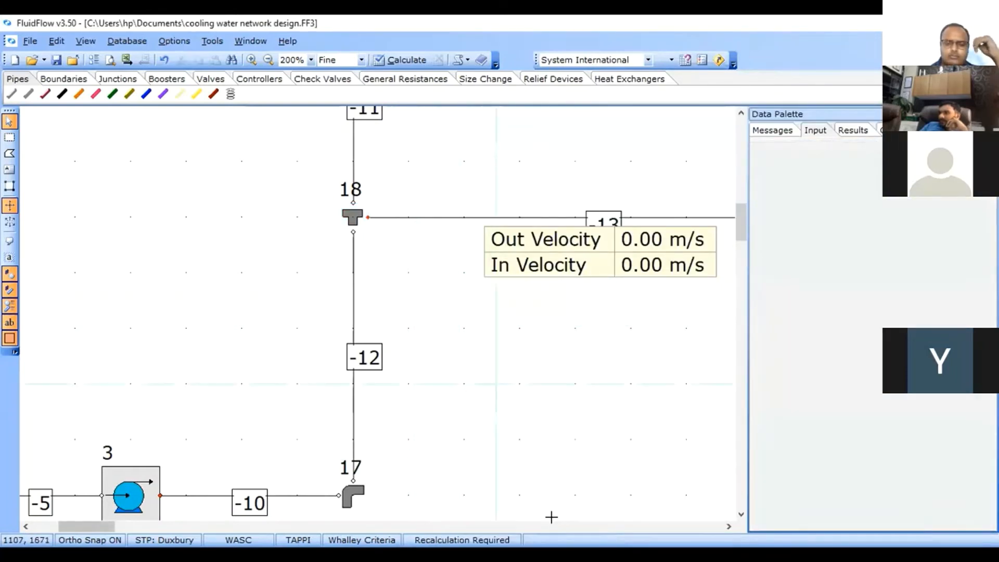
pyautogui.click(269, 60)
pyautogui.click(269, 59)
pyautogui.click(269, 59)
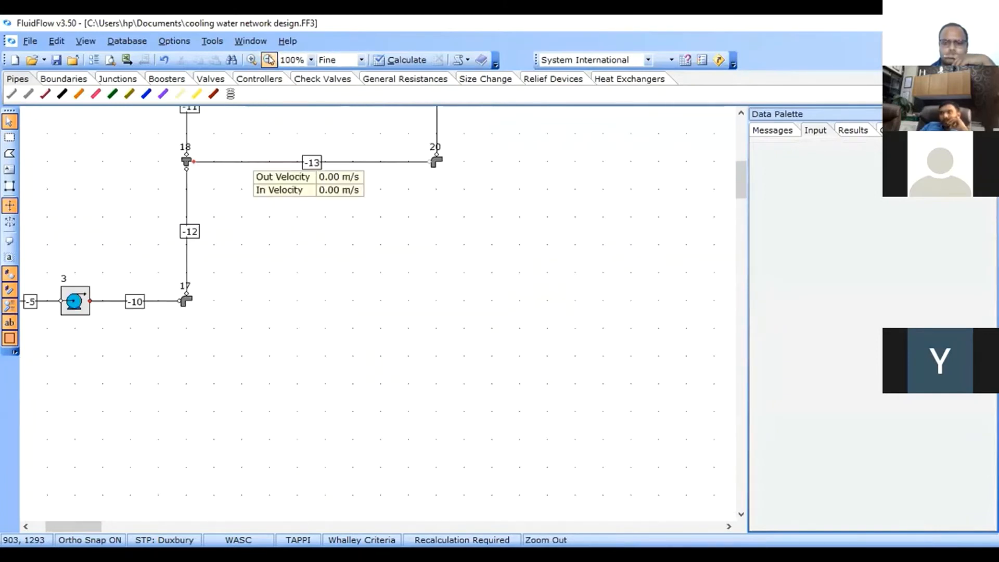
# Move bend 20 up level with tee 21 so that pipe -14 runs horizontally into the tee
pyautogui.click(740, 136)
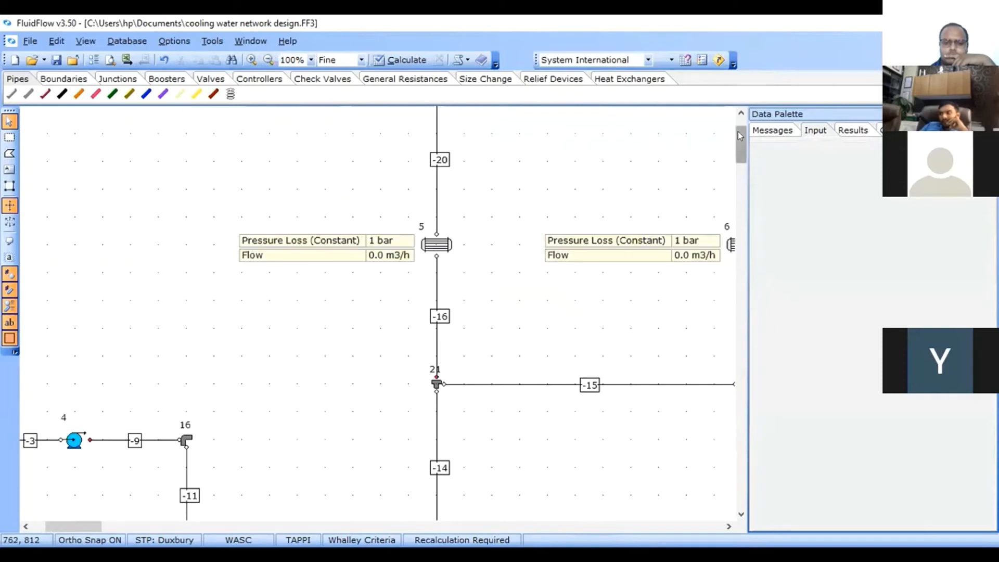
pyautogui.click(741, 514)
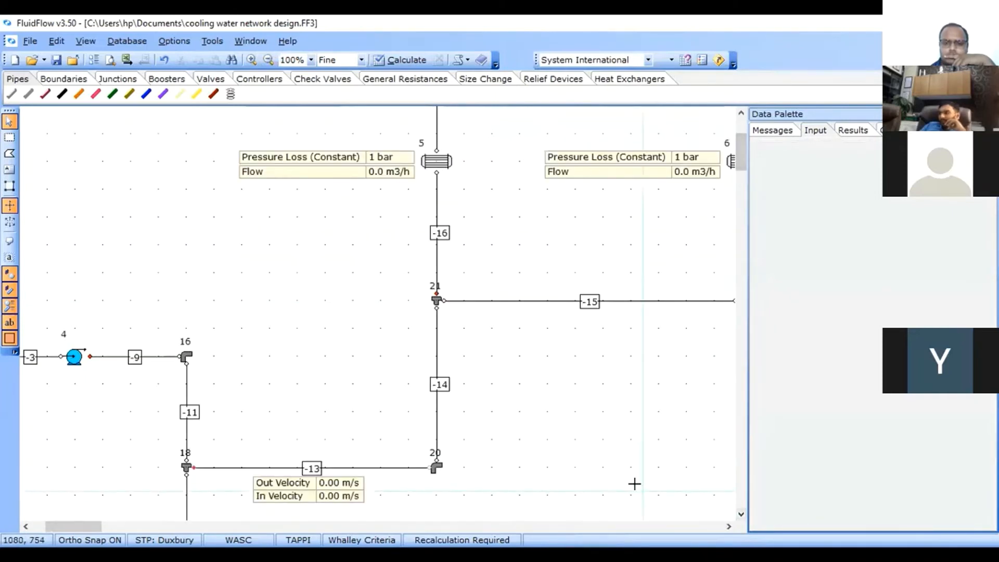
pyautogui.moveTo(436, 467); pyautogui.dragTo(297, 305)
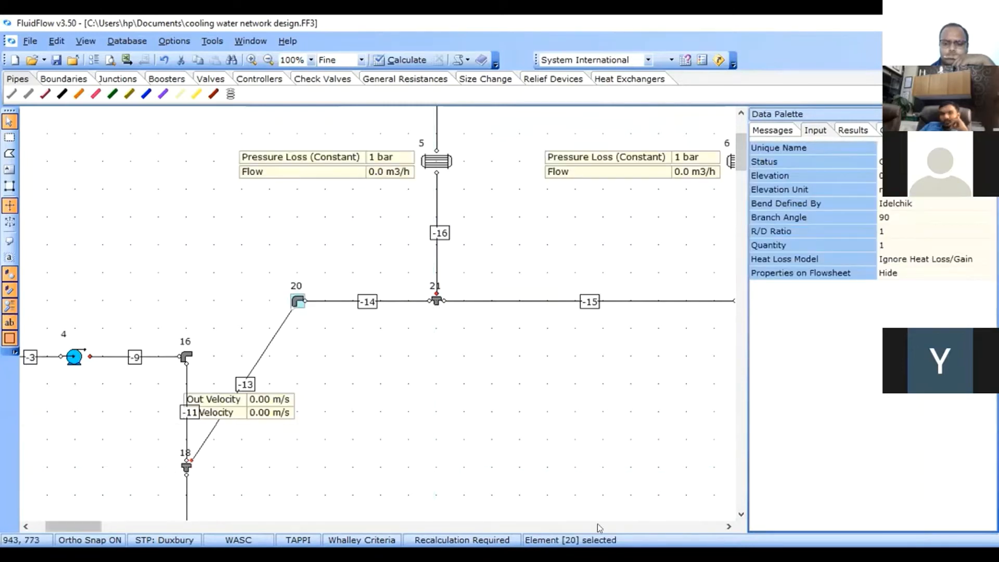
# Inspect pipes -14, -15 and -16 meeting at tee 21, and check which one is the tee's branch pipe
pyautogui.click(376, 303)
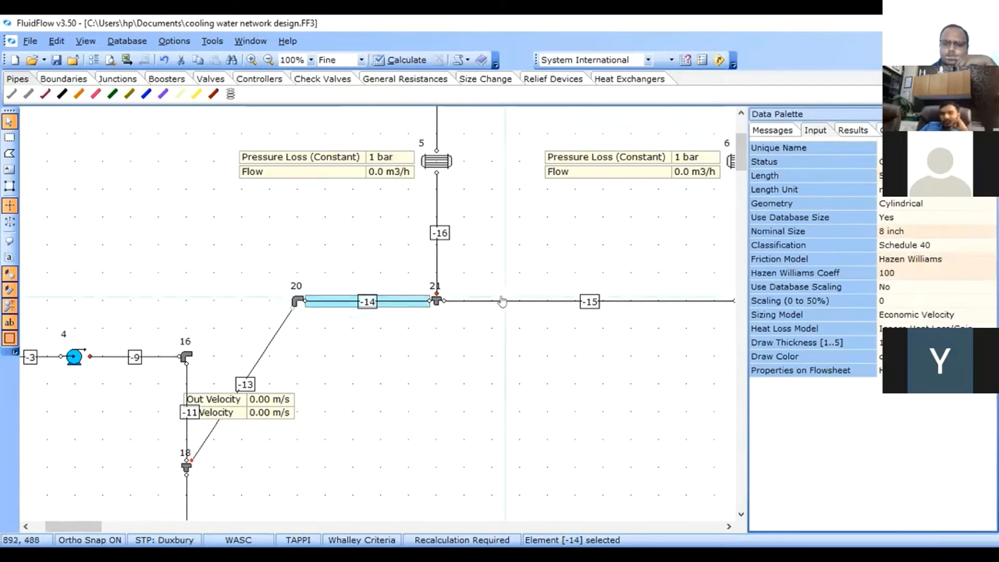
pyautogui.click(532, 303)
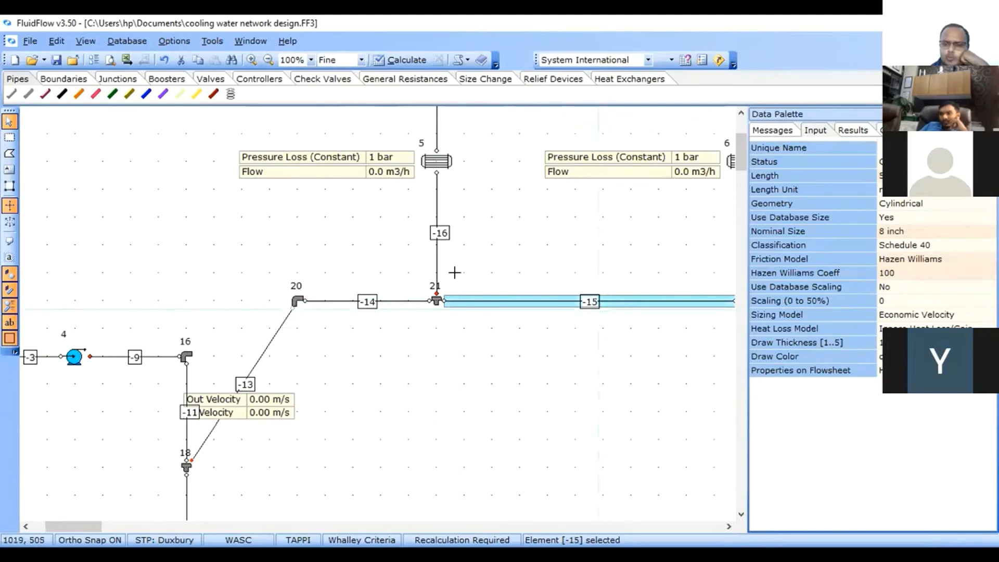
pyautogui.click(432, 255)
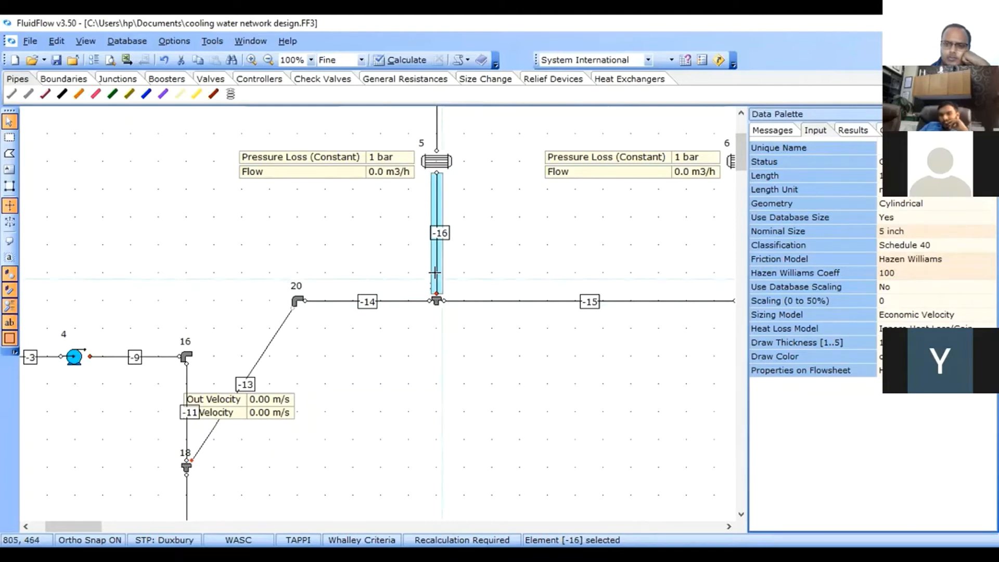
pyautogui.click(437, 302)
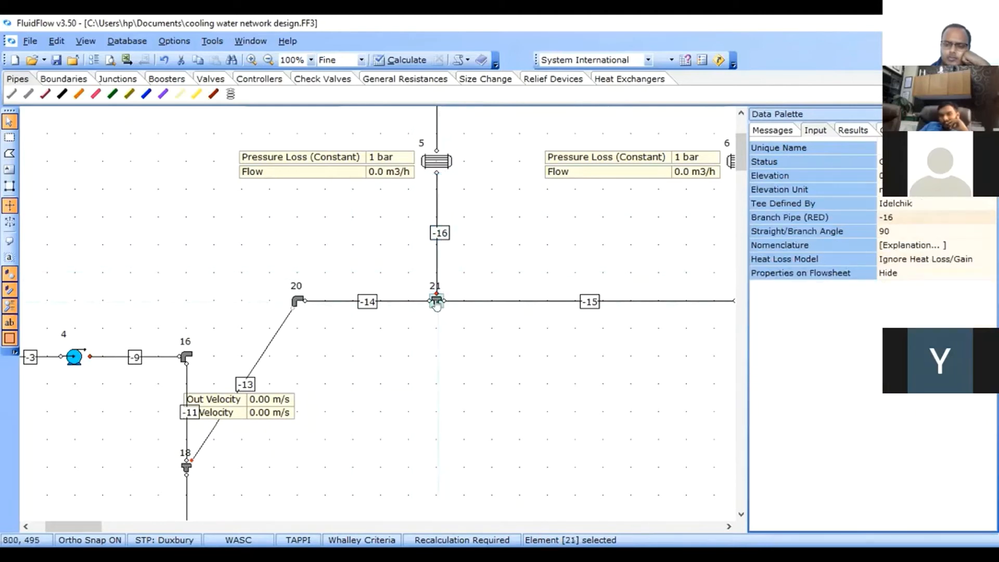
# Compare tee 21's branch connection with the diverging/dividing and converging/combining diagrams in the tee and wye nomenclature explanation
pyautogui.click(945, 245)
pyautogui.click(988, 244)
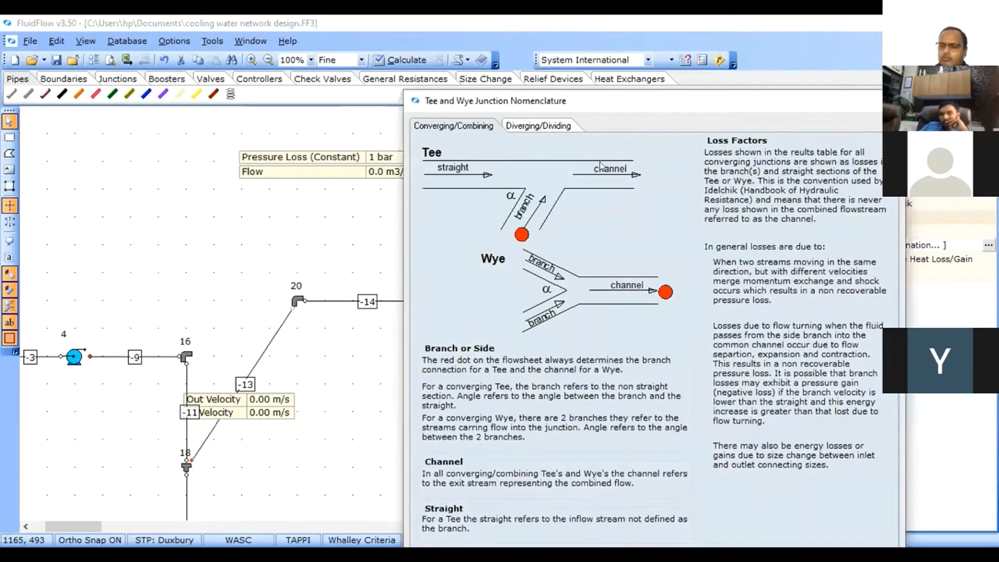
pyautogui.click(523, 127)
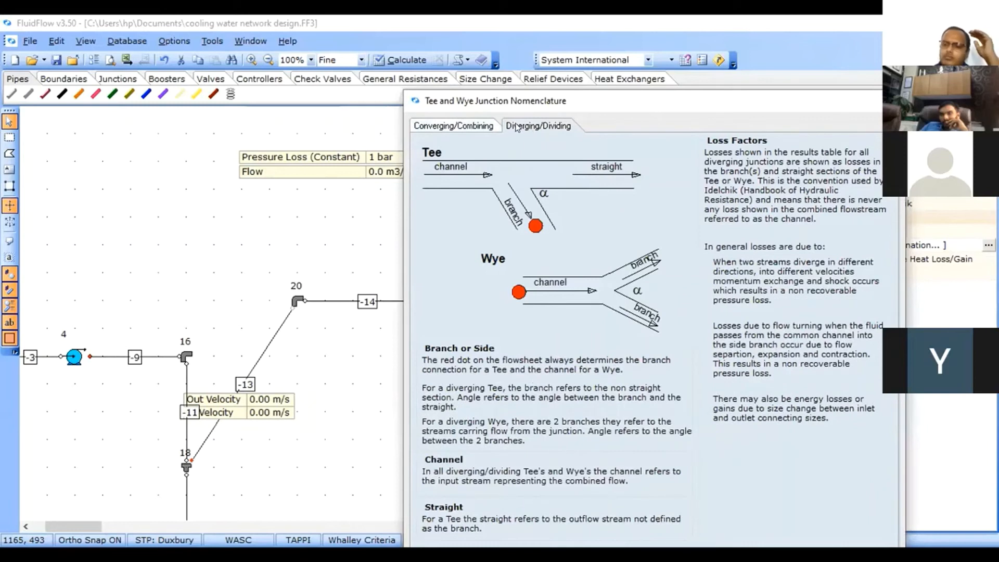
pyautogui.moveTo(616, 100); pyautogui.dragTo(760, 69)
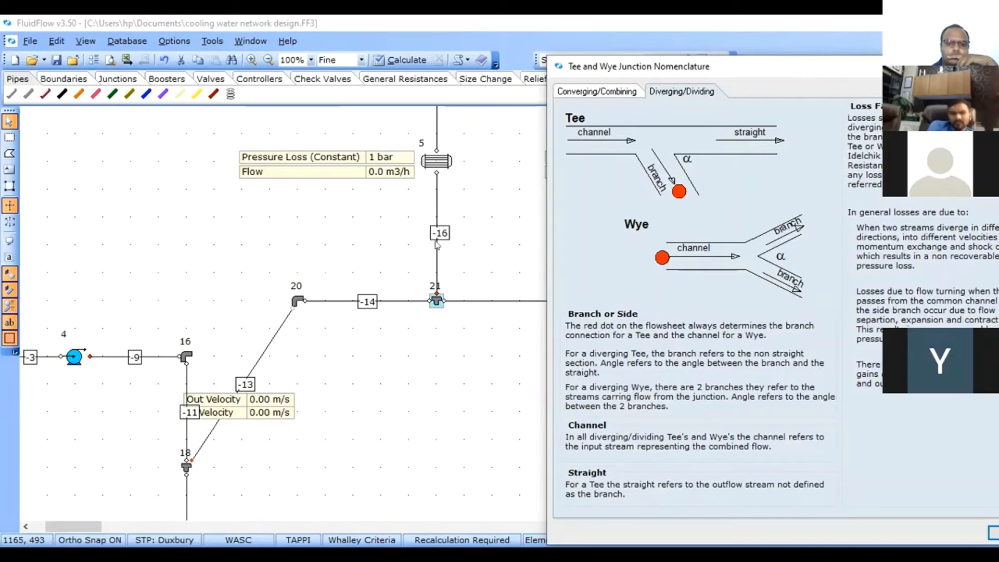
pyautogui.moveTo(588, 68); pyautogui.dragTo(720, 79)
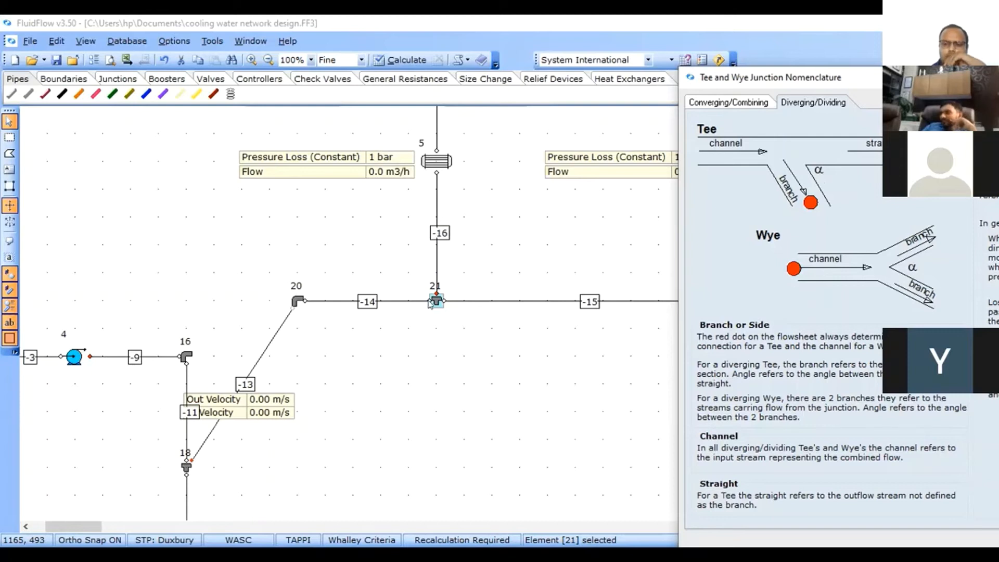
pyautogui.moveTo(926, 82); pyautogui.dragTo(613, 80)
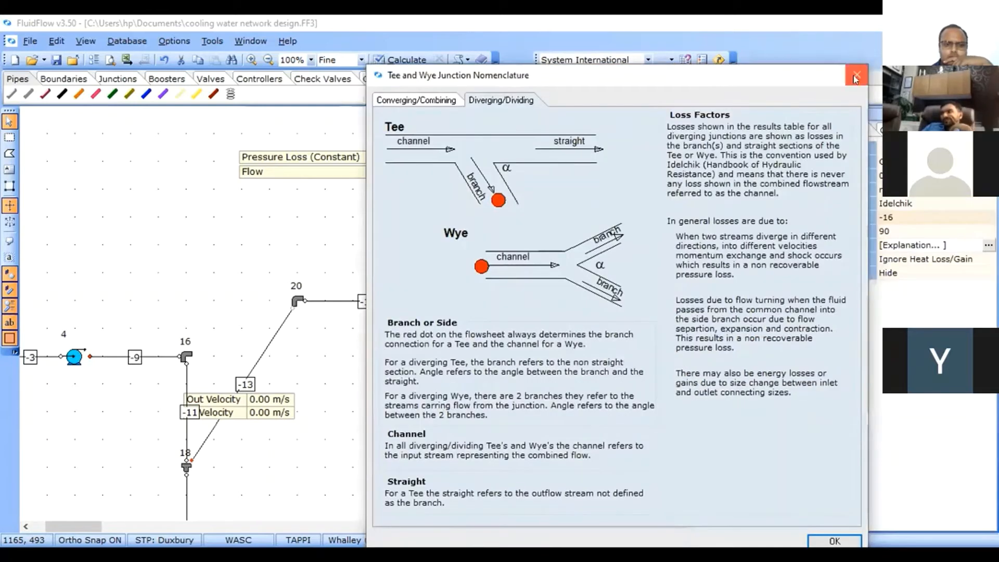
pyautogui.click(403, 101)
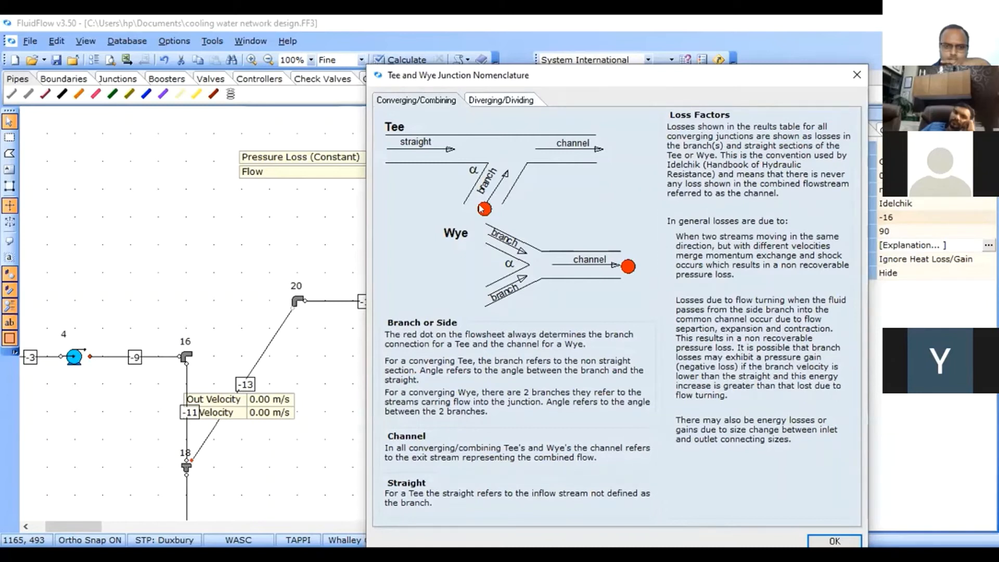
pyautogui.click(856, 76)
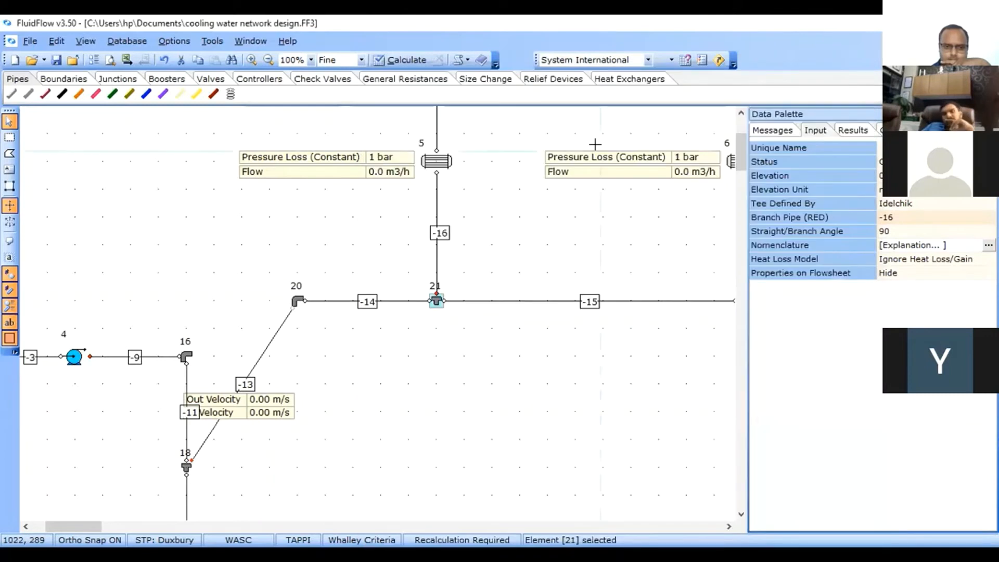
# Inspect the pipes connected to supply tee 23, including header pipe -17 and exchanger feed pipe -18
pyautogui.click(729, 527)
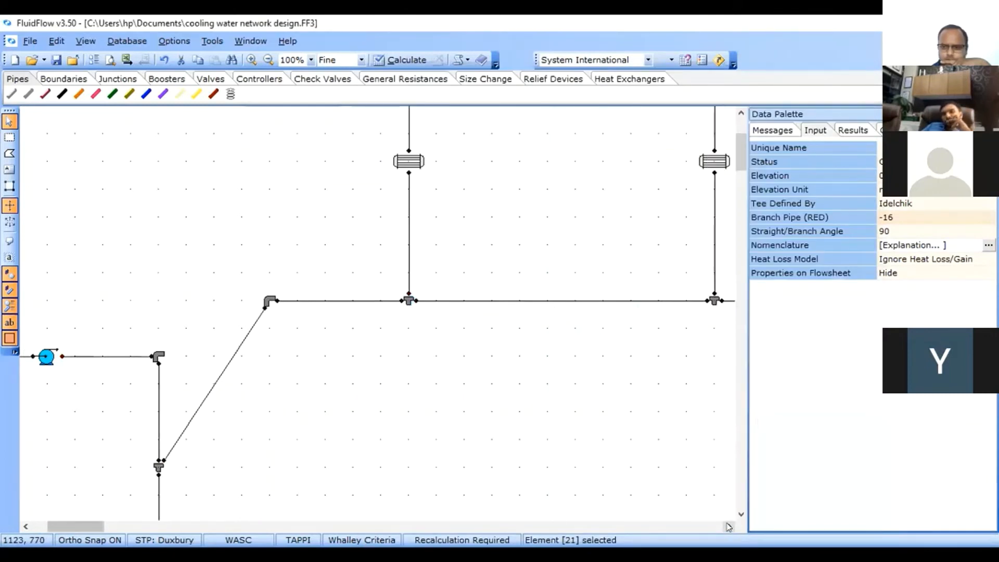
pyautogui.click(728, 526)
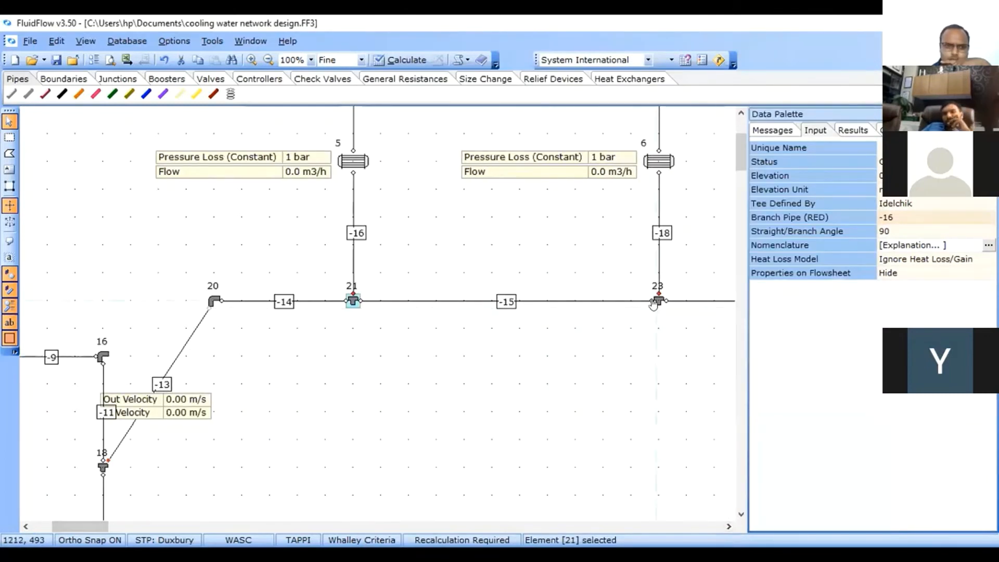
pyautogui.click(625, 303)
pyautogui.click(698, 301)
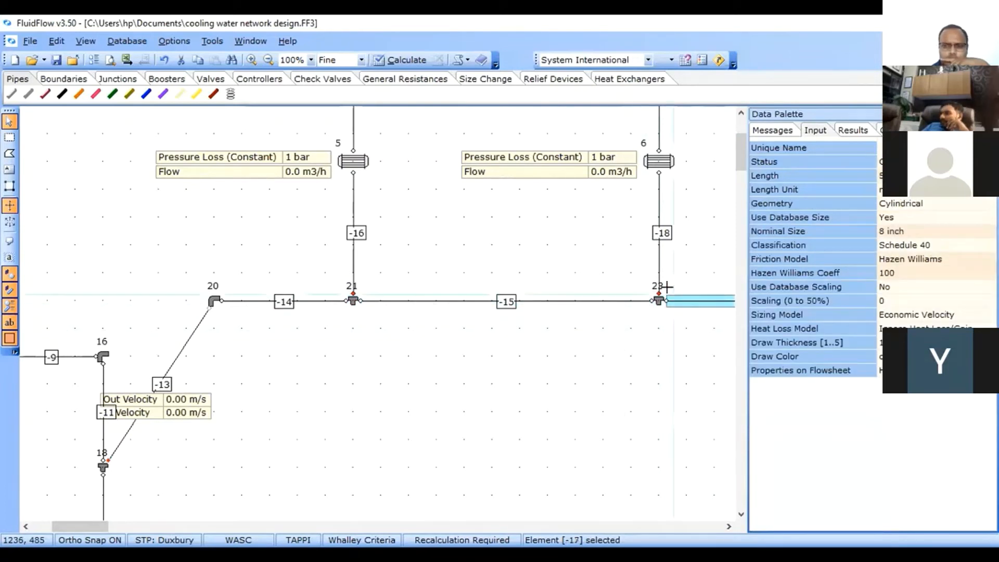
pyautogui.click(656, 253)
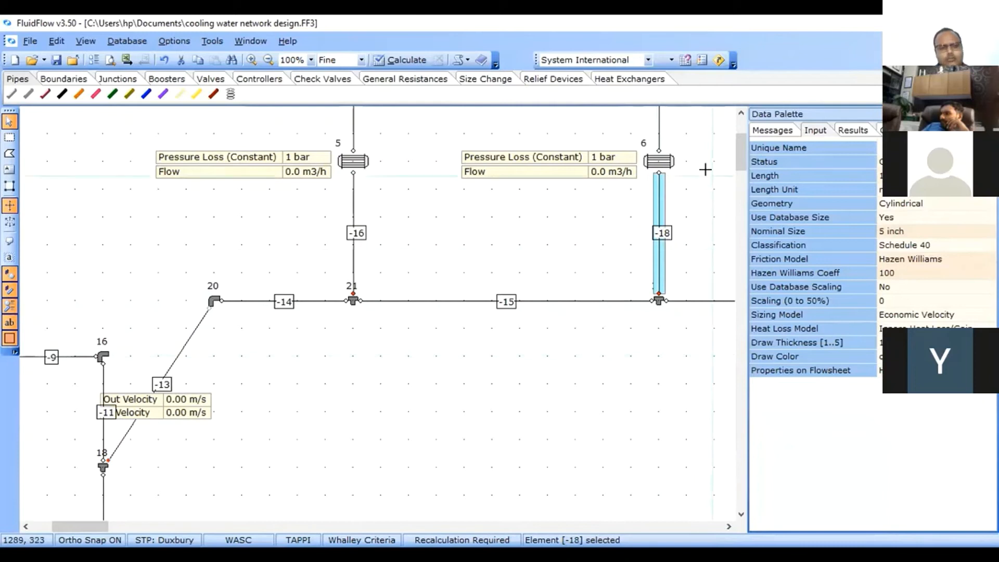
# Review the pipes at return header tee 25 and set its branch pipe to -21, and tee 24's branch pipe to -20
pyautogui.scroll(3, 739, 124)
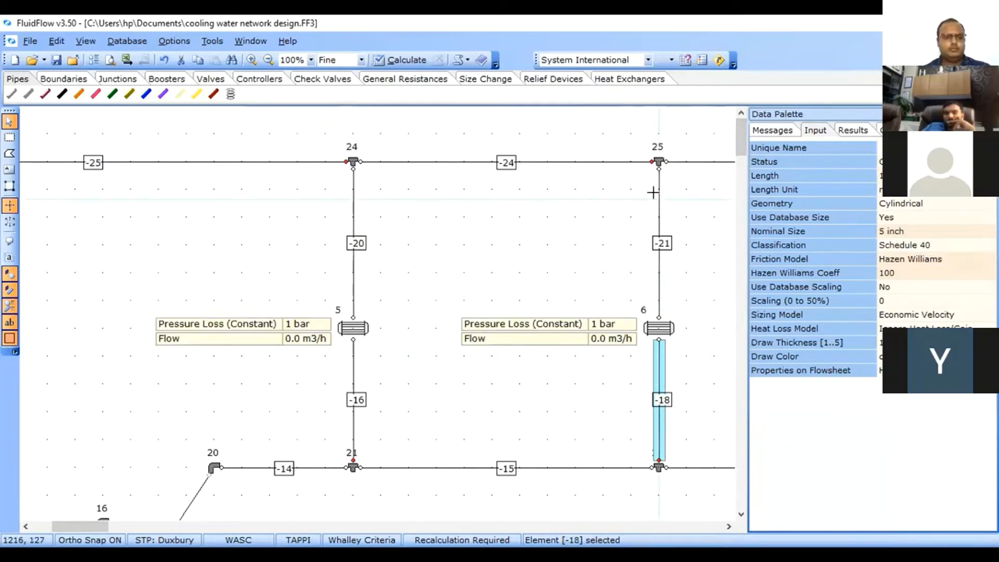
pyautogui.click(693, 163)
pyautogui.click(729, 527)
pyautogui.click(729, 527)
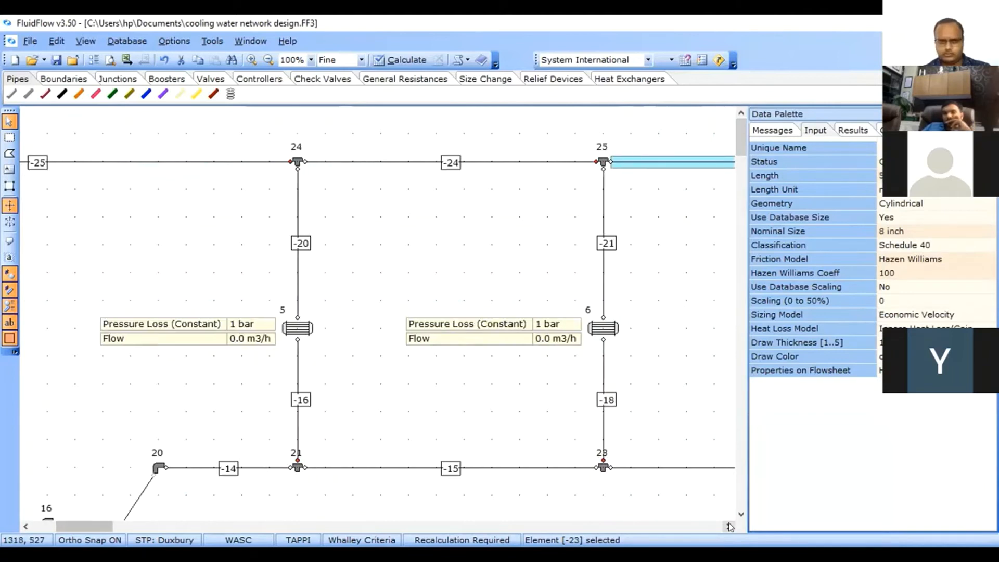
pyautogui.click(729, 526)
pyautogui.click(489, 163)
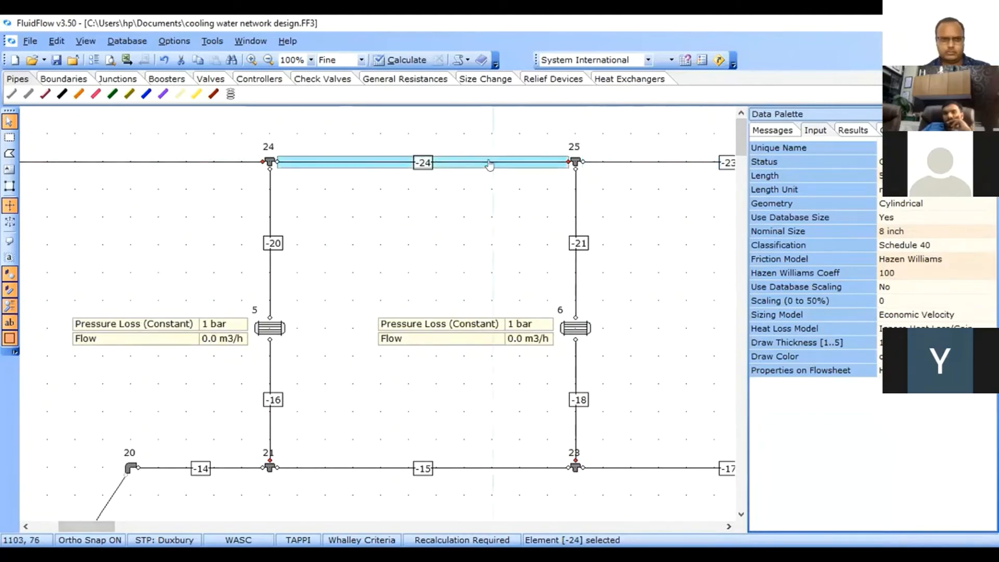
pyautogui.click(574, 216)
pyautogui.click(575, 162)
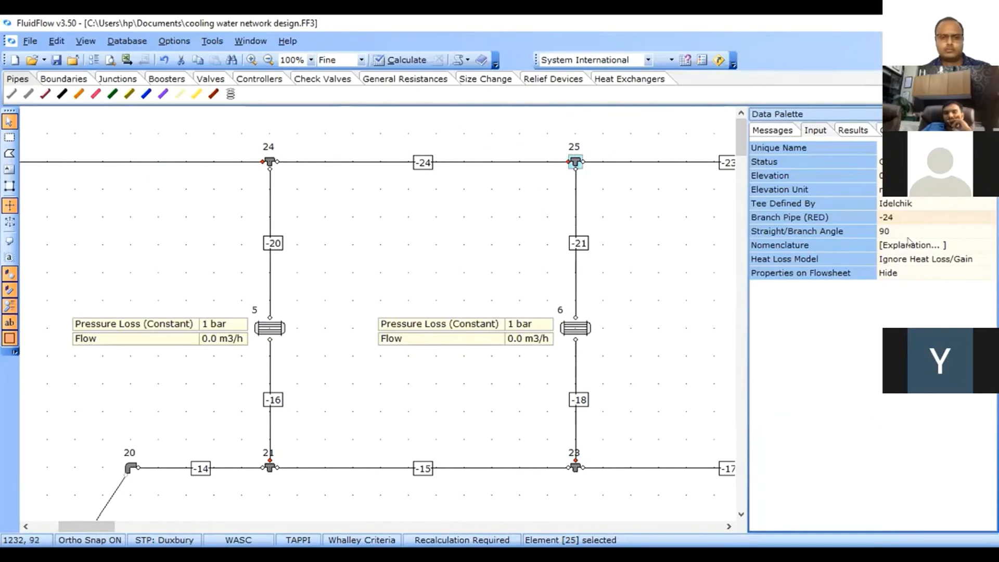
pyautogui.click(948, 218)
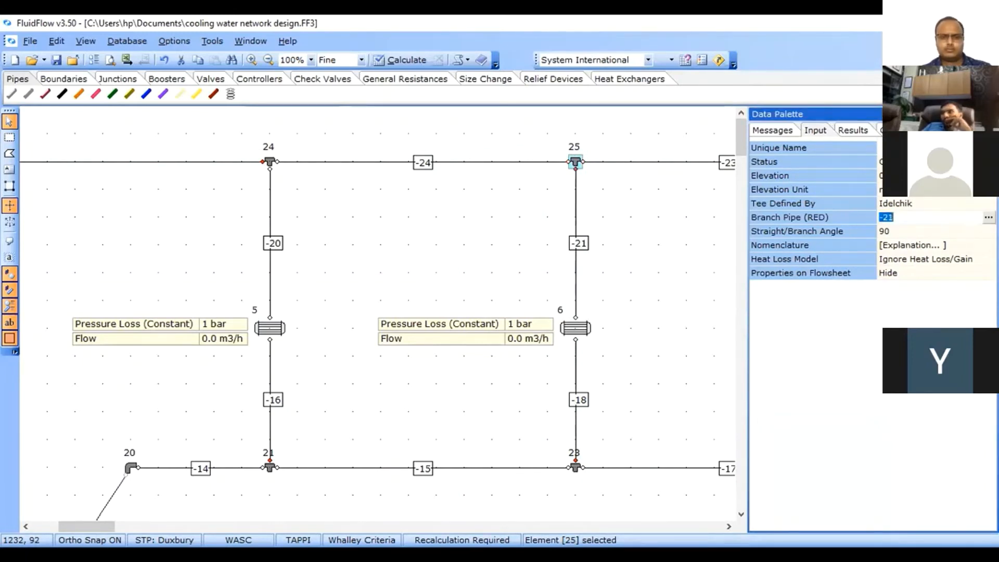
pyautogui.click(269, 162)
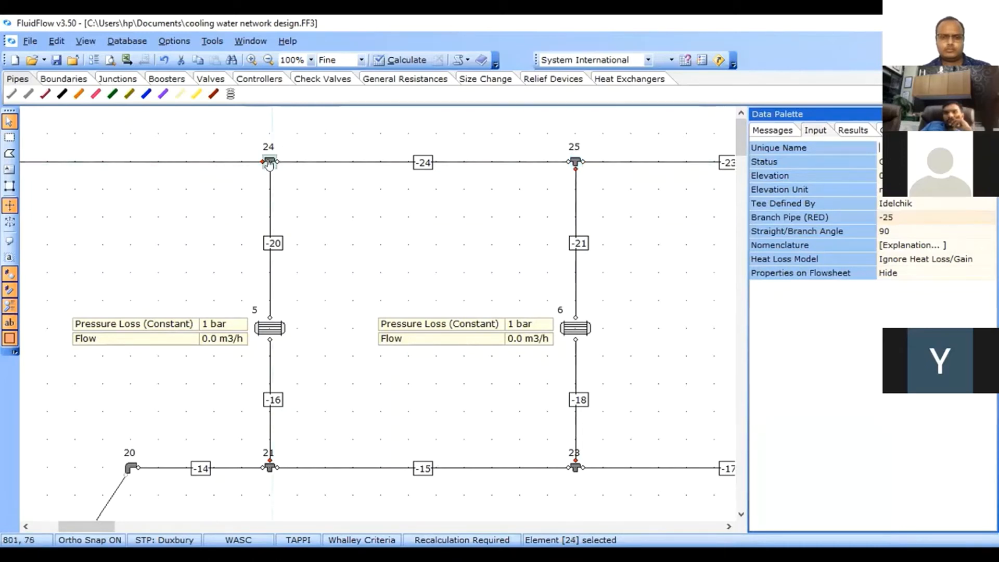
pyautogui.click(976, 220)
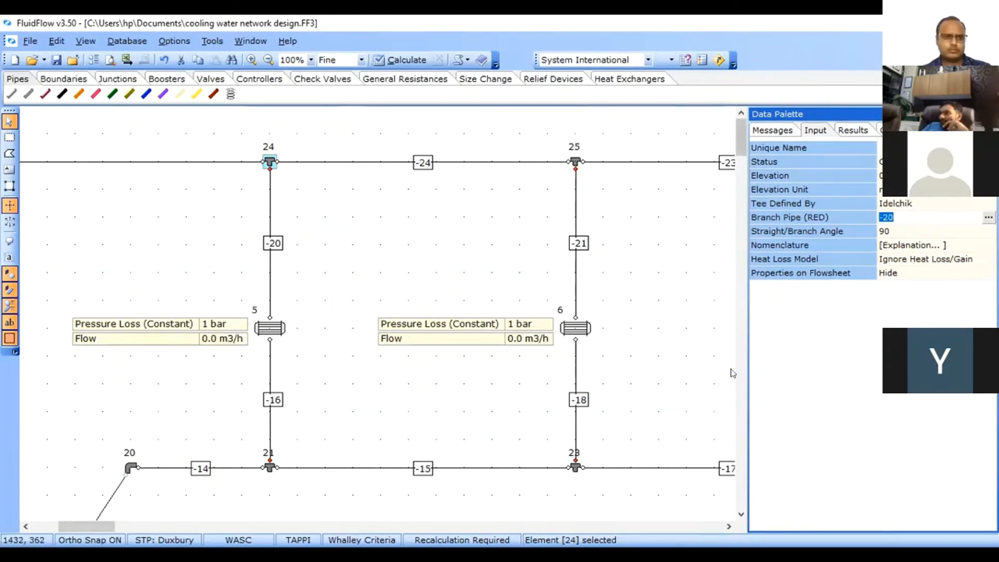
# Move bend 20 back directly below tee 21, level with tee 18, so pipes -13 and -14 run straight
pyautogui.scroll(-5, 734, 364)
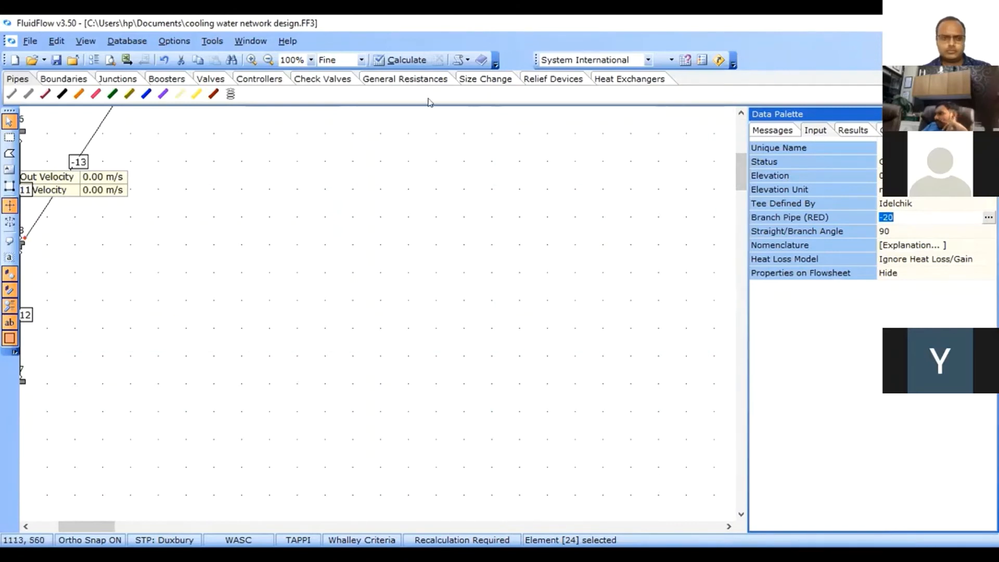
pyautogui.click(268, 60)
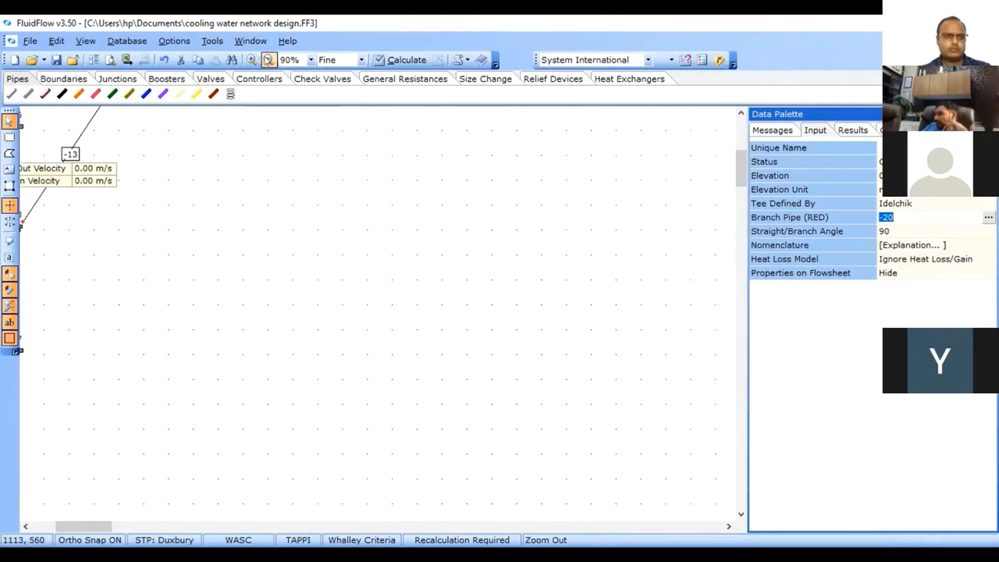
pyautogui.click(268, 59)
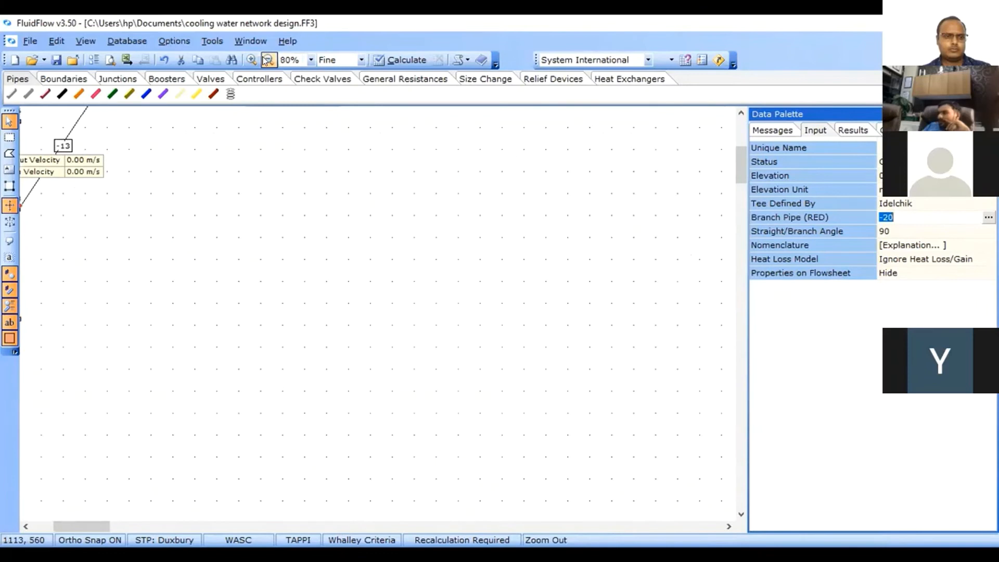
pyautogui.click(269, 60)
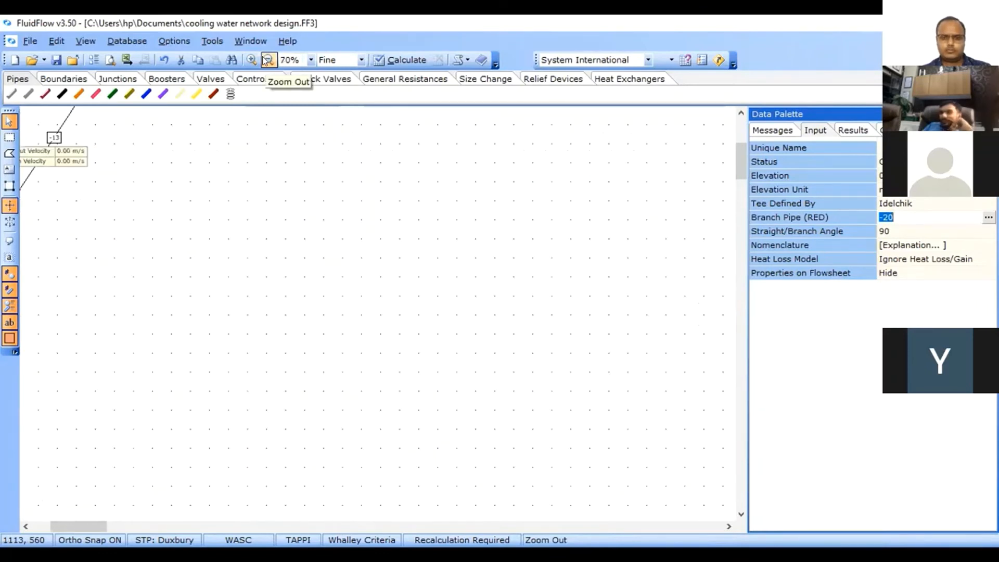
pyautogui.click(268, 59)
pyautogui.moveTo(52, 527); pyautogui.dragTo(29, 521)
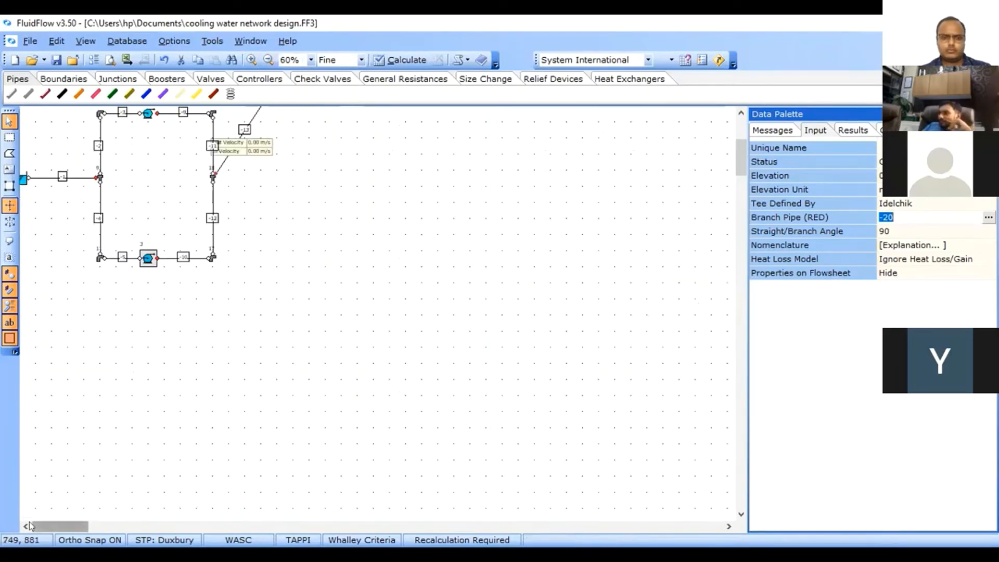
pyautogui.click(741, 113)
pyautogui.click(741, 113)
pyautogui.click(740, 114)
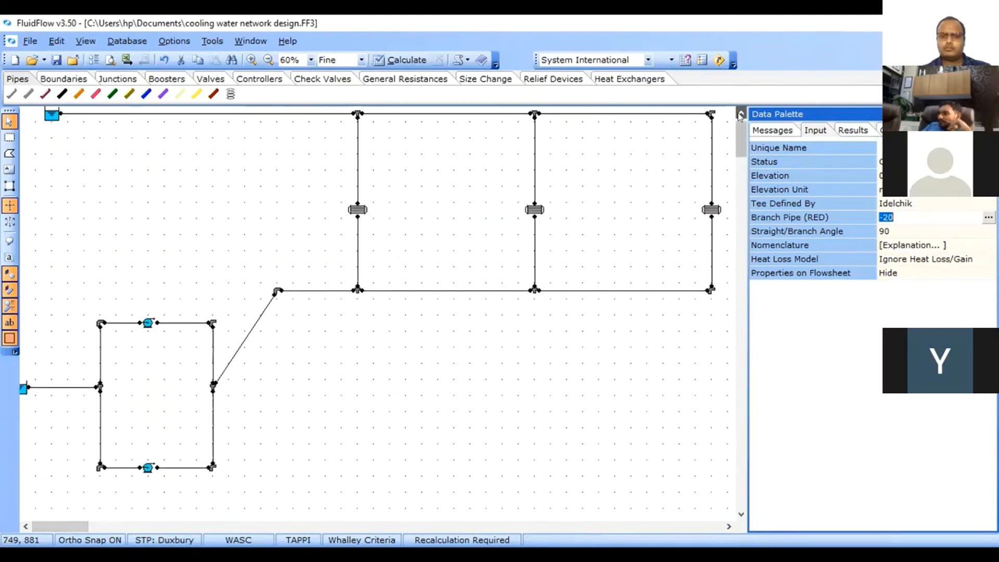
pyautogui.moveTo(275, 306); pyautogui.dragTo(358, 402)
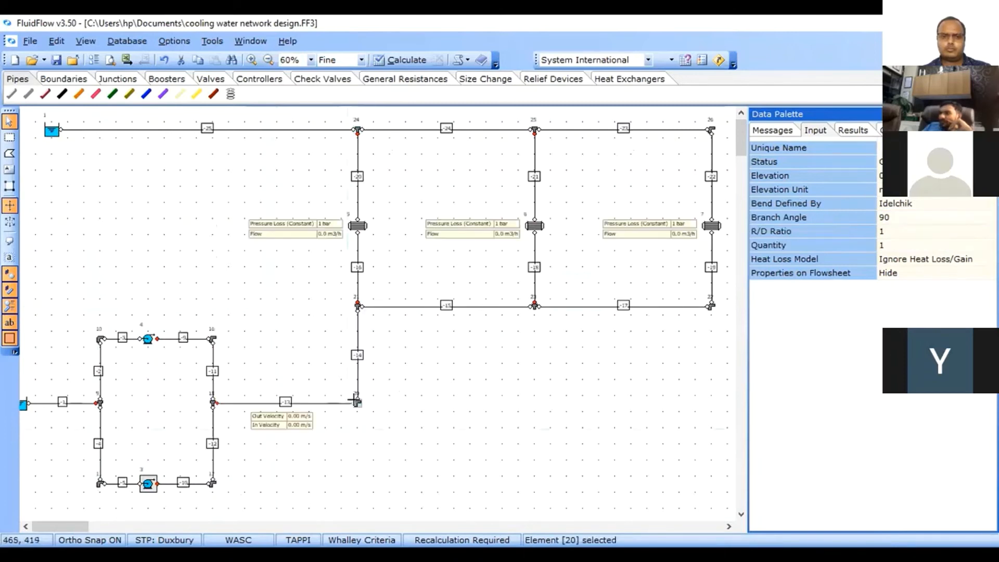
# Show the properties of the pump suction pipe -1 on the flowsheet
pyautogui.click(79, 402)
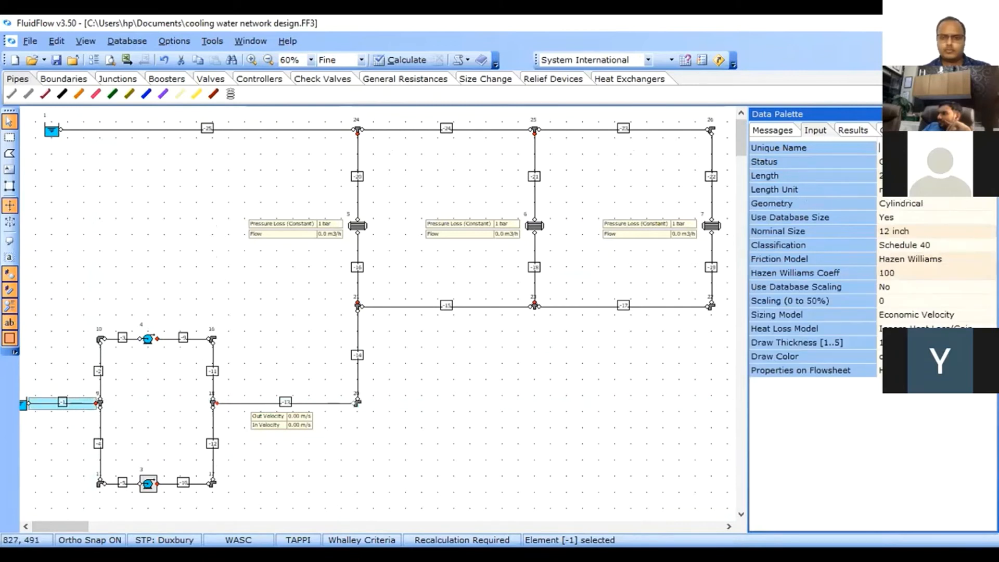
pyautogui.click(968, 370)
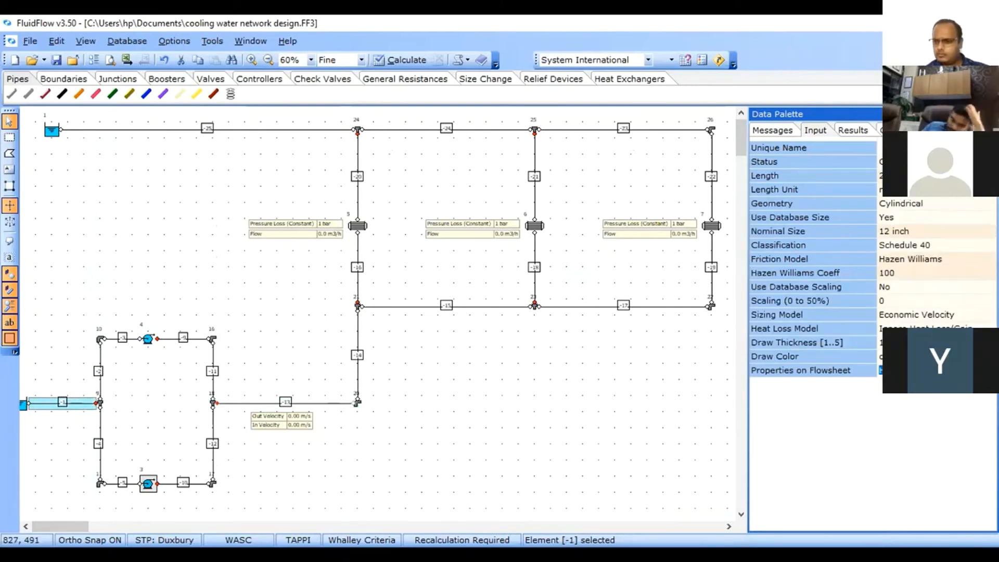
pyautogui.click(991, 370)
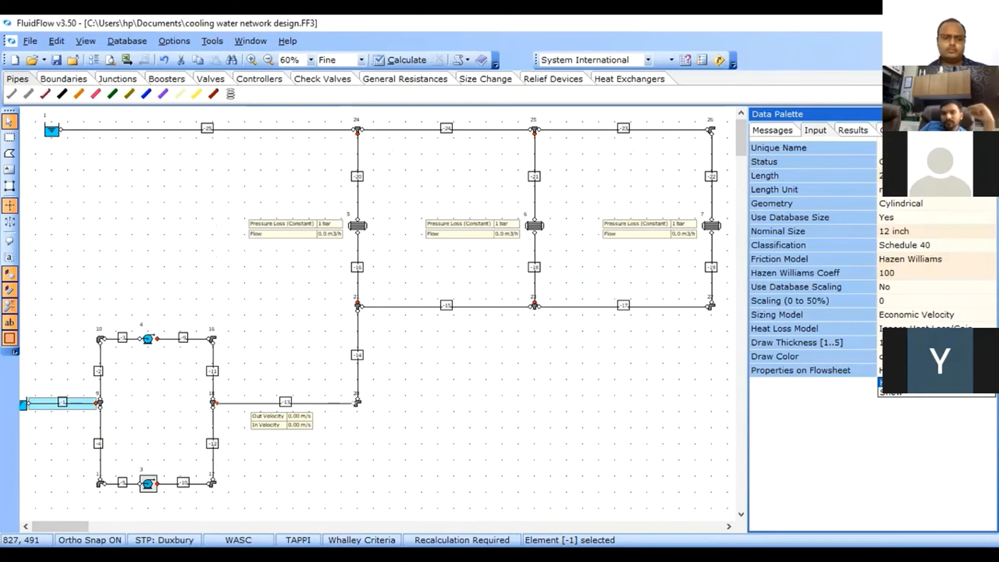
pyautogui.click(930, 393)
pyautogui.click(443, 398)
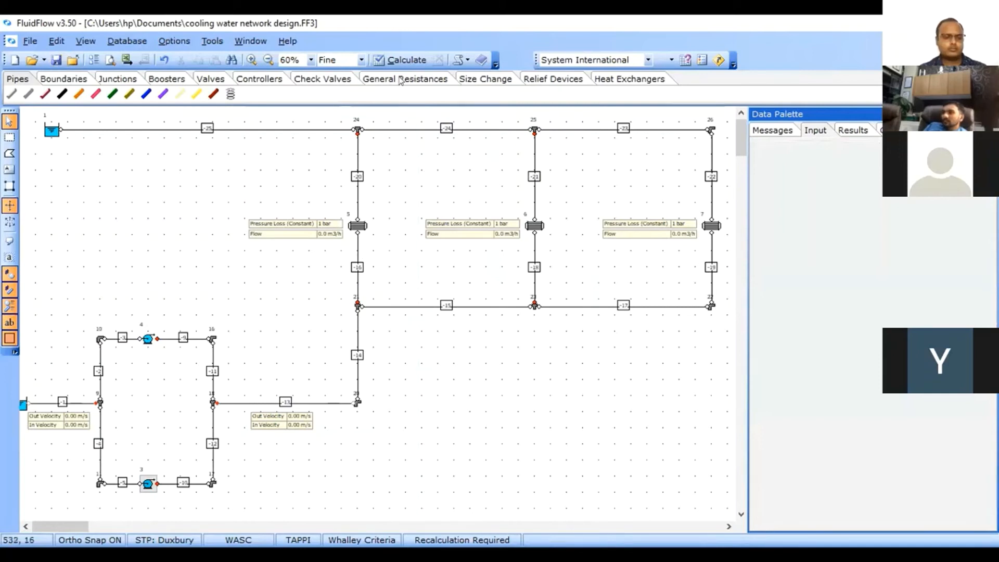
# Calculate the network and review the flows through heat exchangers 5, 6 and 7
pyautogui.click(400, 59)
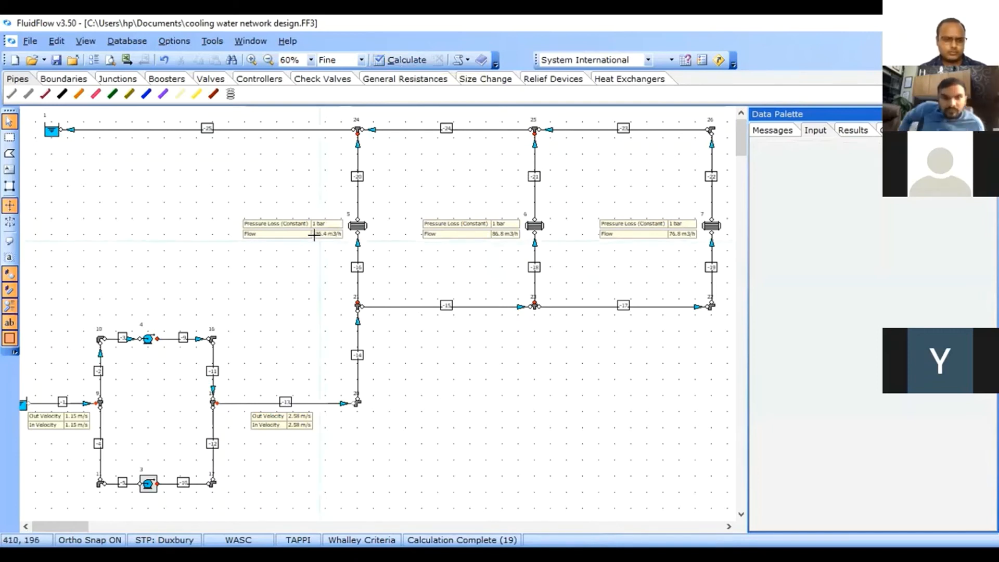
pyautogui.click(251, 64)
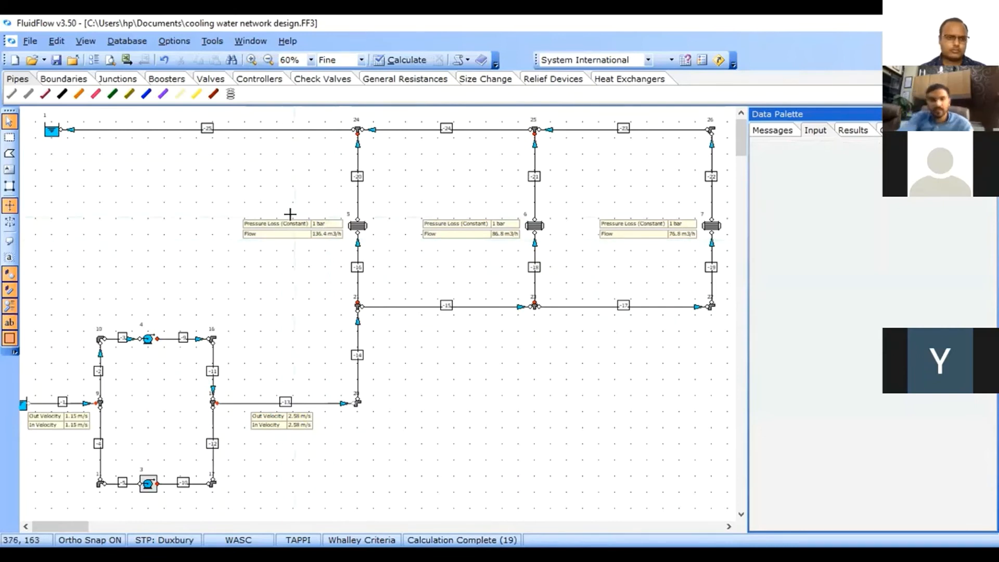
pyautogui.click(252, 60)
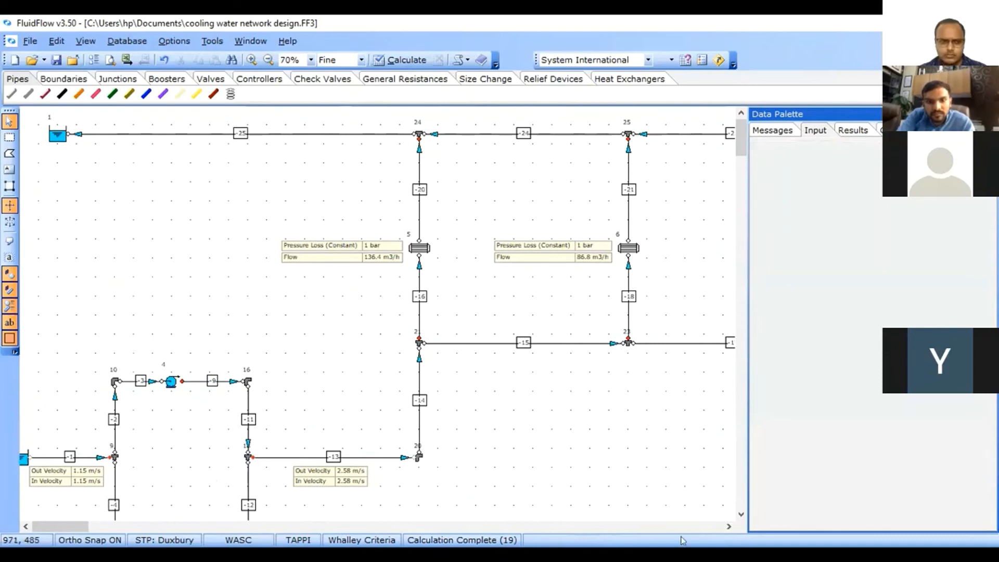
pyautogui.click(728, 526)
pyautogui.click(729, 526)
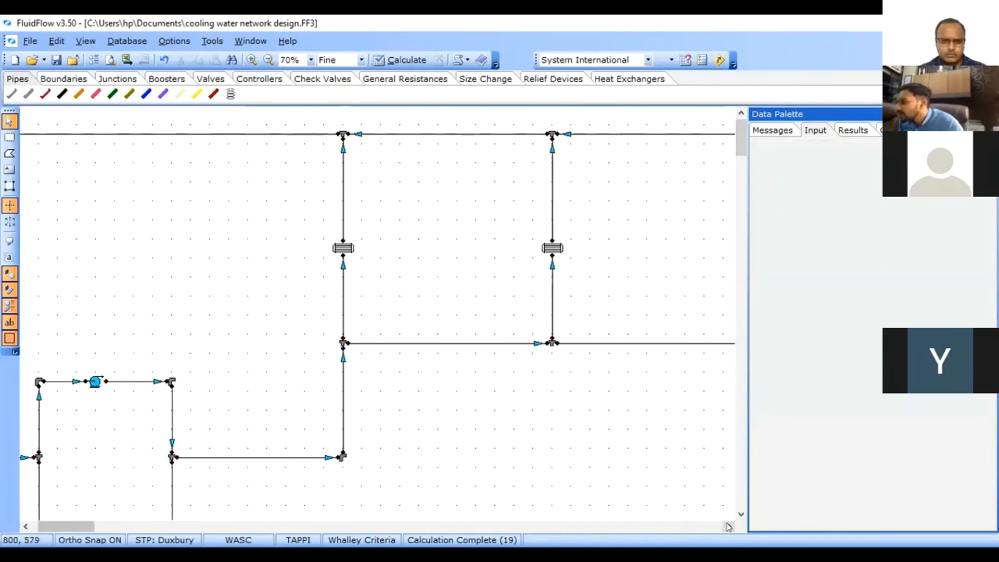
pyautogui.click(728, 526)
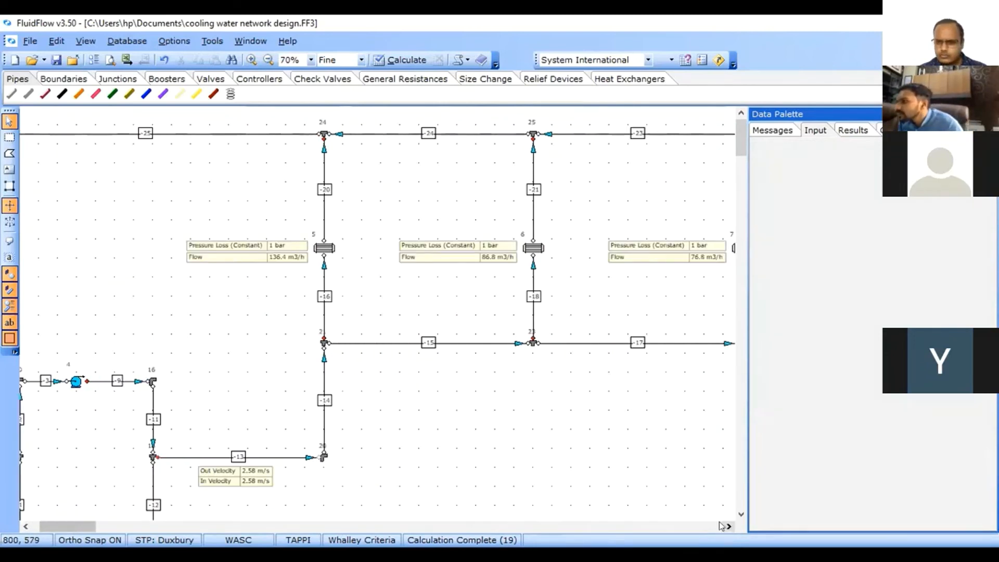
pyautogui.click(729, 527)
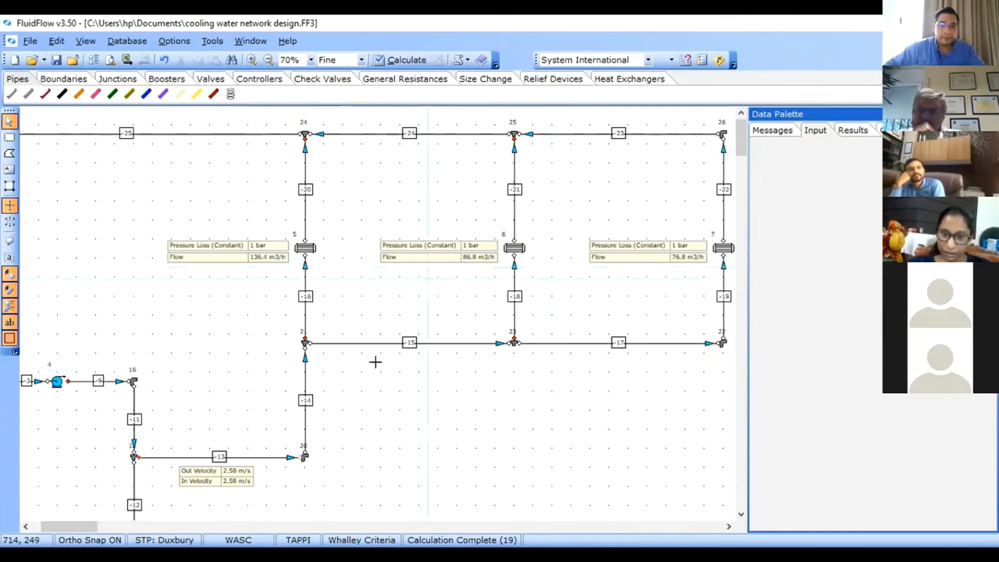
# Highlight the loop through exchangers 5 and 7 by selecting pipes -15, -17, -19, -22, -23, -24, -20 and -16 together
pyautogui.click(372, 345)
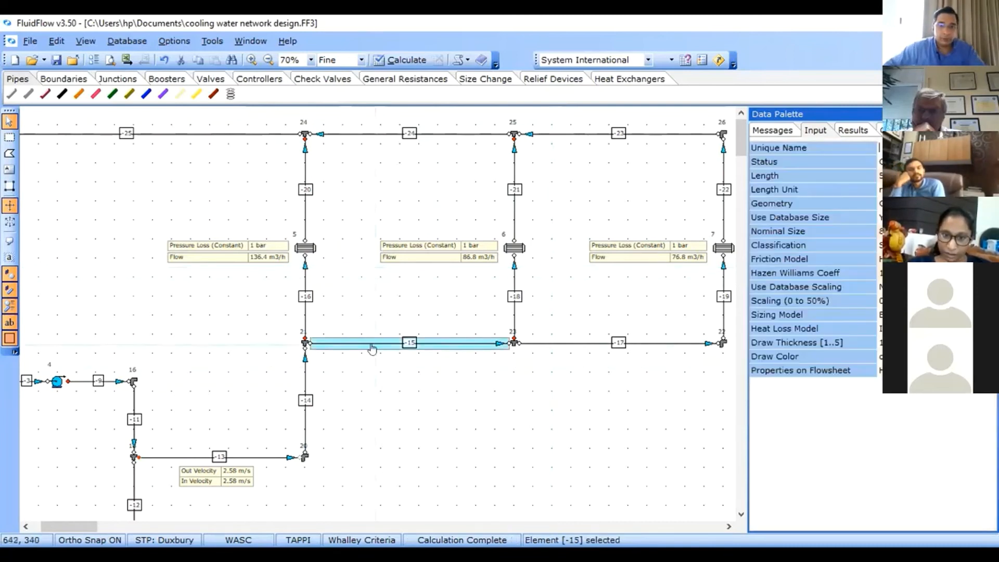
pyautogui.keyDown('shift'); pyautogui.click(535, 346); pyautogui.keyUp('shift')
pyautogui.keyDown('shift'); pyautogui.click(723, 301); pyautogui.keyUp('shift')
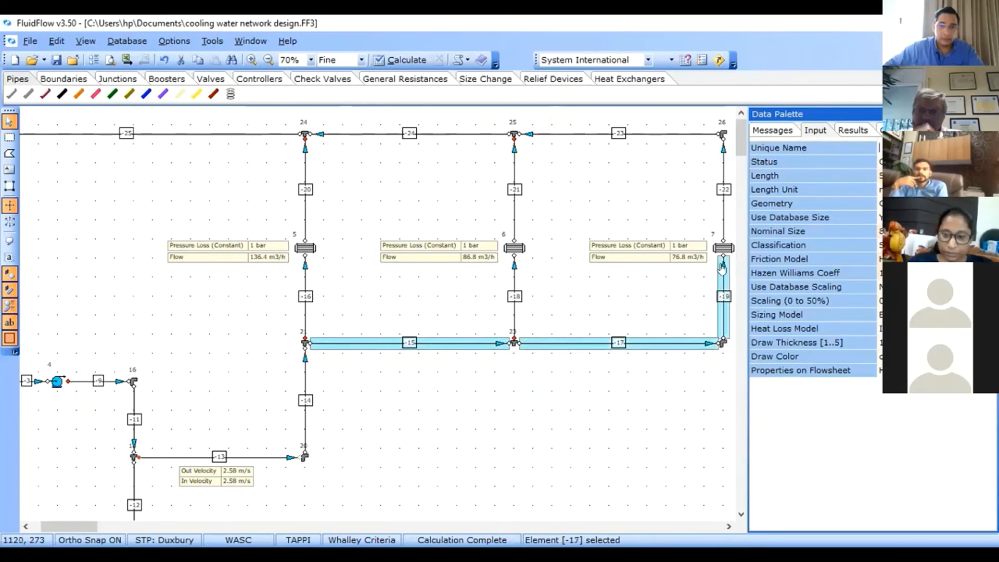
pyautogui.keyDown('shift'); pyautogui.click(729, 179); pyautogui.keyUp('shift')
pyautogui.keyDown('shift'); pyautogui.click(629, 133); pyautogui.keyUp('shift')
pyautogui.keyDown('shift'); pyautogui.click(479, 134); pyautogui.keyUp('shift')
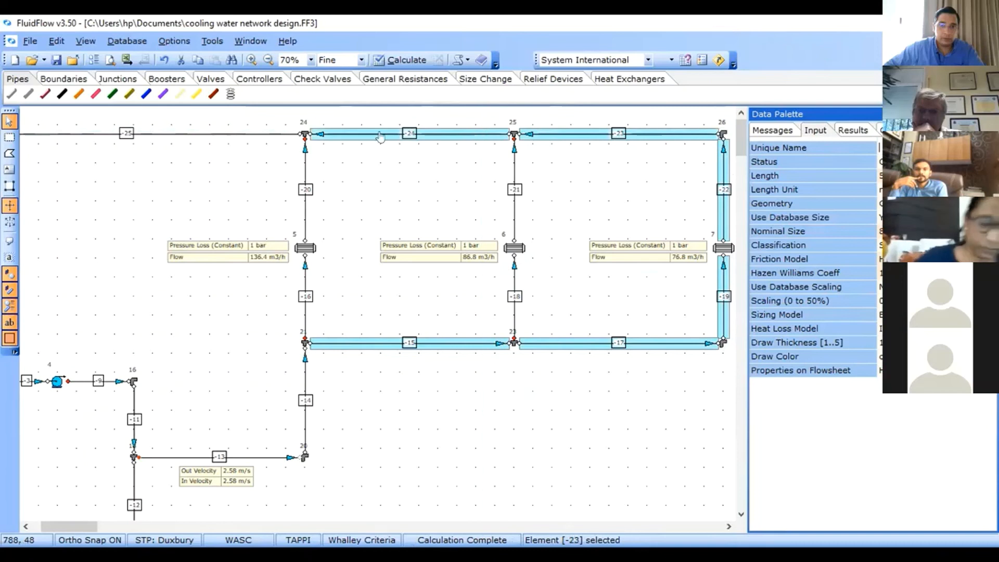
pyautogui.keyDown('shift'); pyautogui.click(301, 207); pyautogui.keyUp('shift')
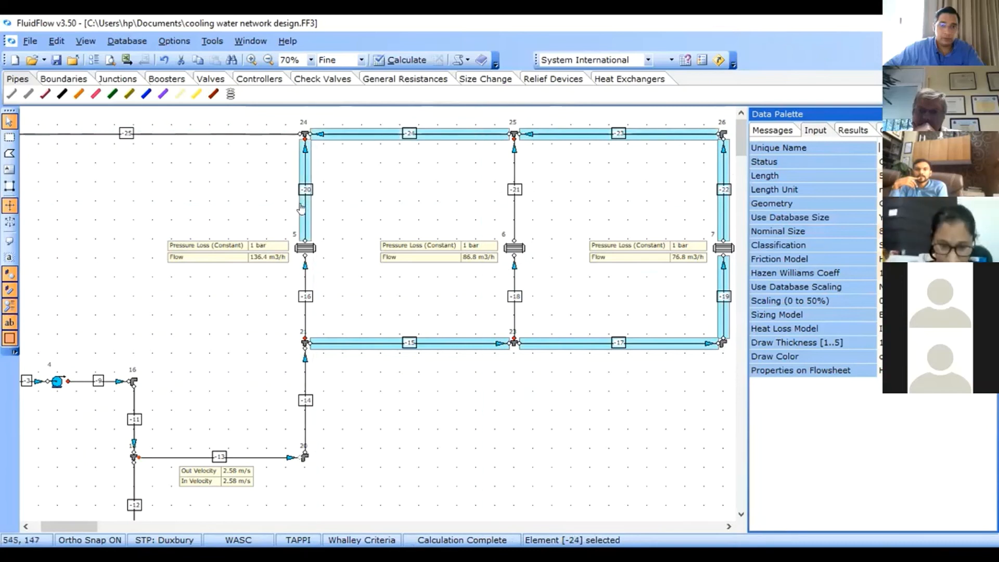
pyautogui.keyDown('shift'); pyautogui.click(308, 312); pyautogui.keyUp('shift')
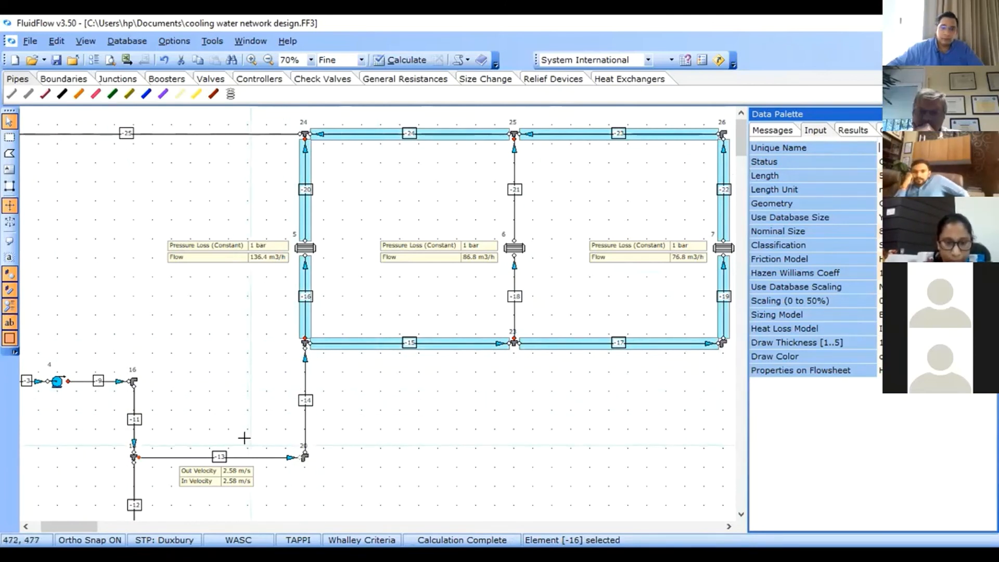
# Trace the supply path to exchanger 7 through tee 21, pipe -15, tee 23, pipe -17, bend 22 and pipe -19
pyautogui.click(371, 347)
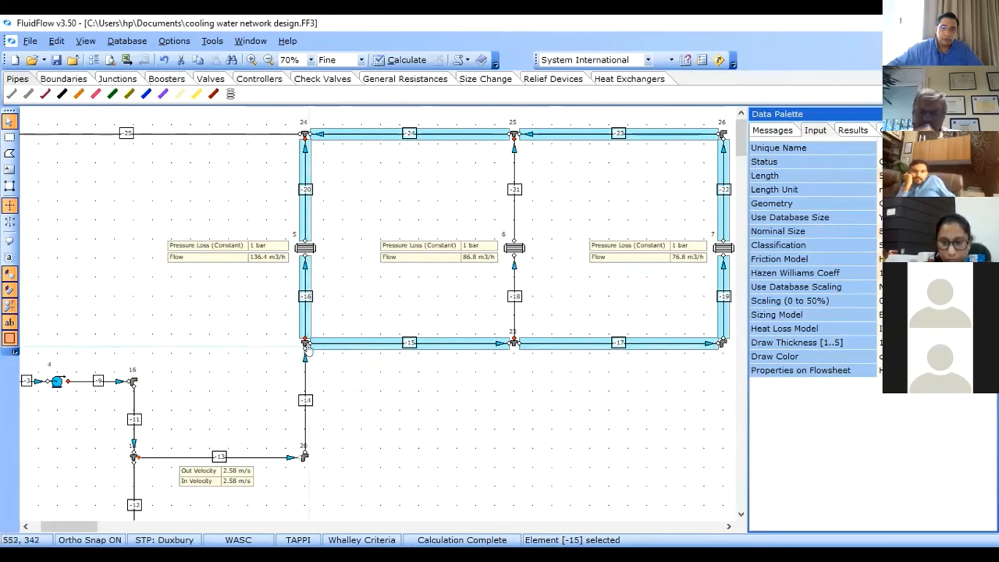
pyautogui.click(305, 344)
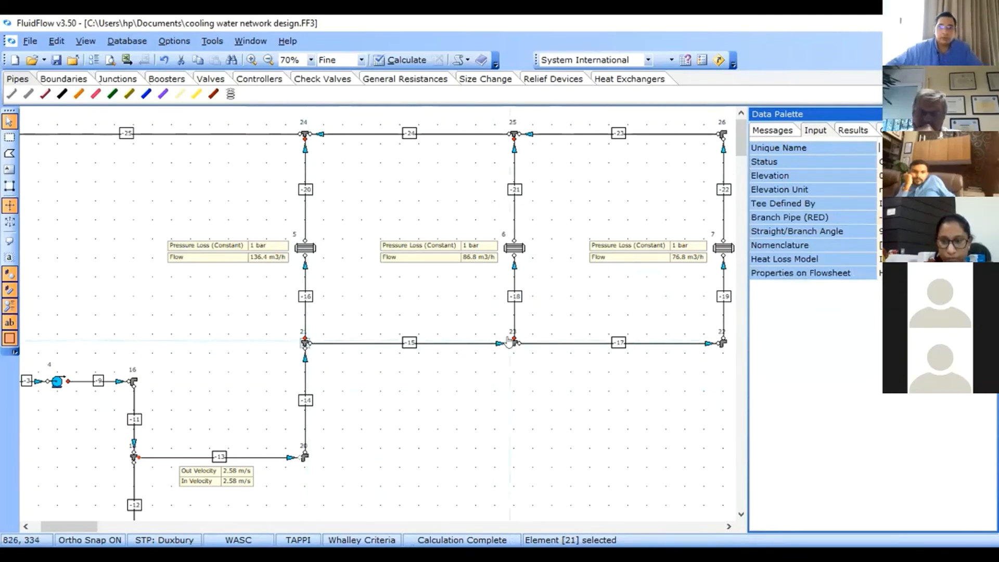
pyautogui.click(403, 344)
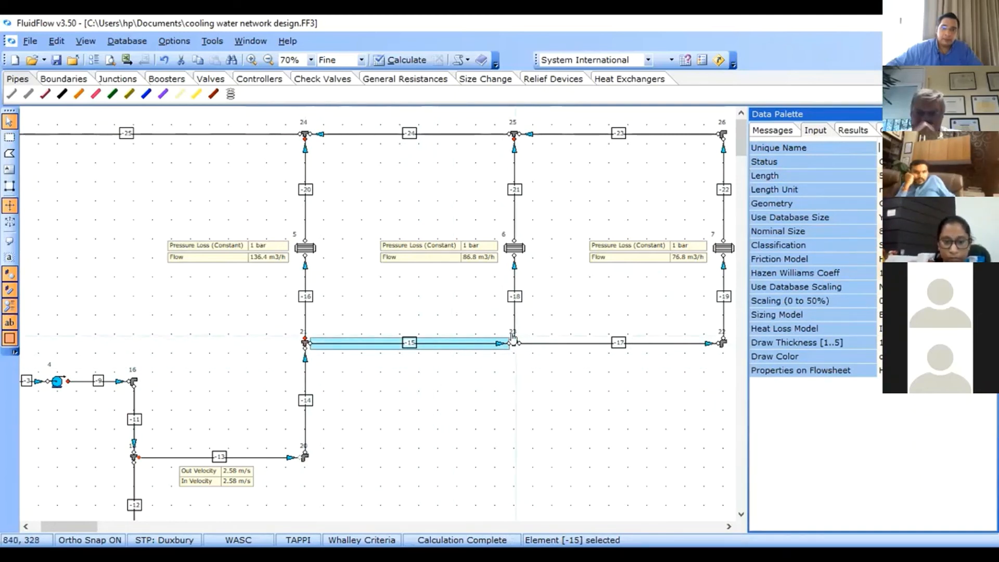
pyautogui.click(514, 343)
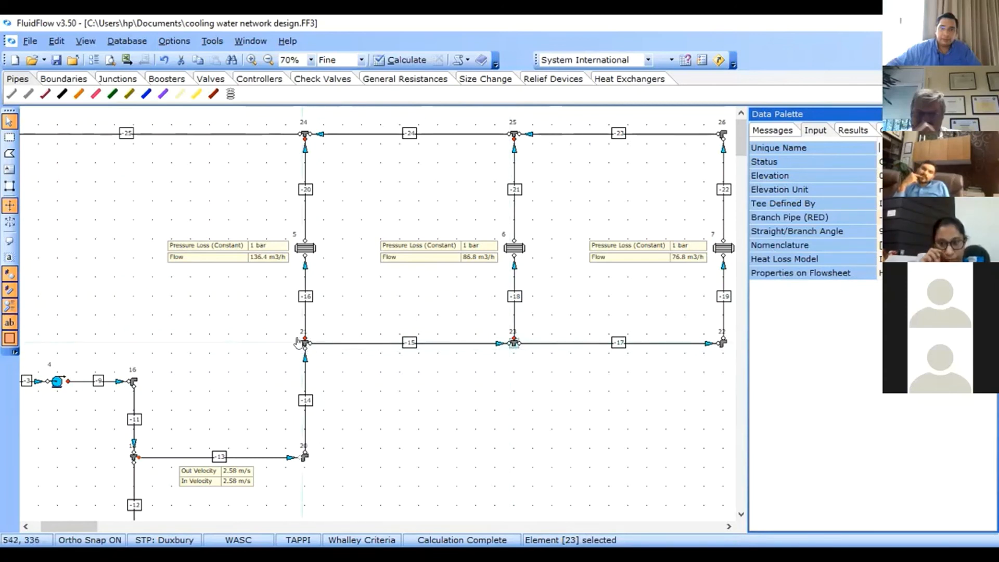
pyautogui.click(579, 345)
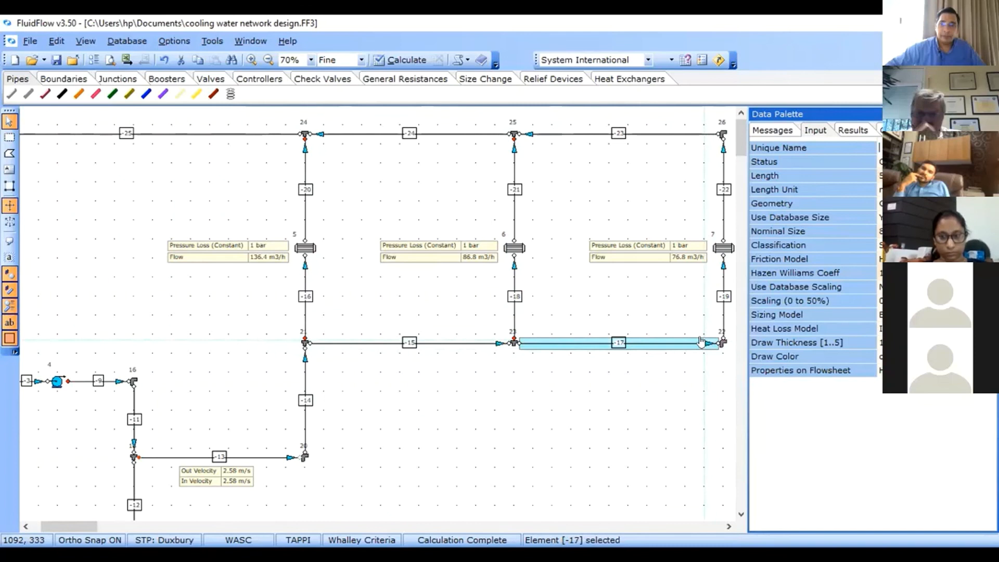
pyautogui.click(721, 343)
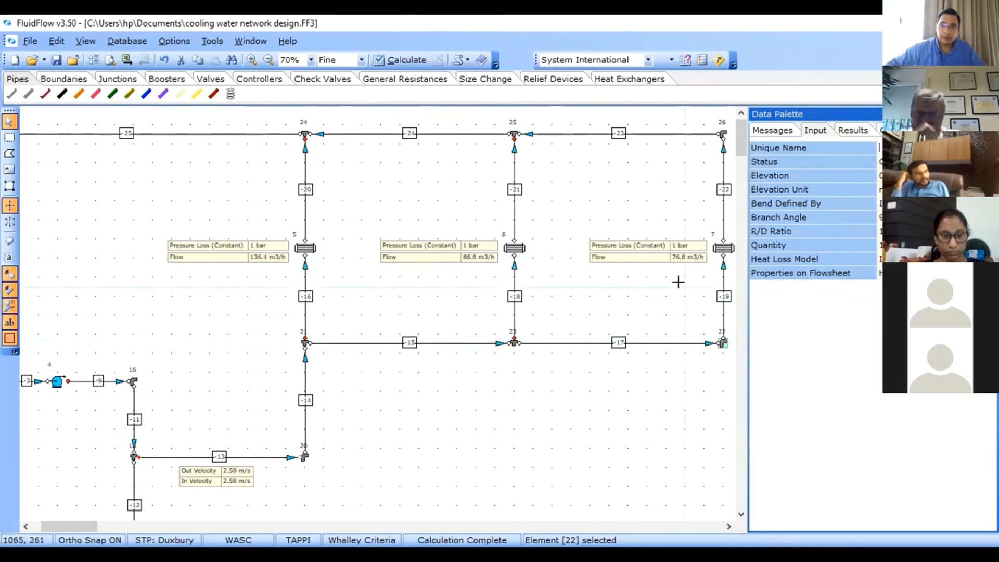
pyautogui.click(720, 290)
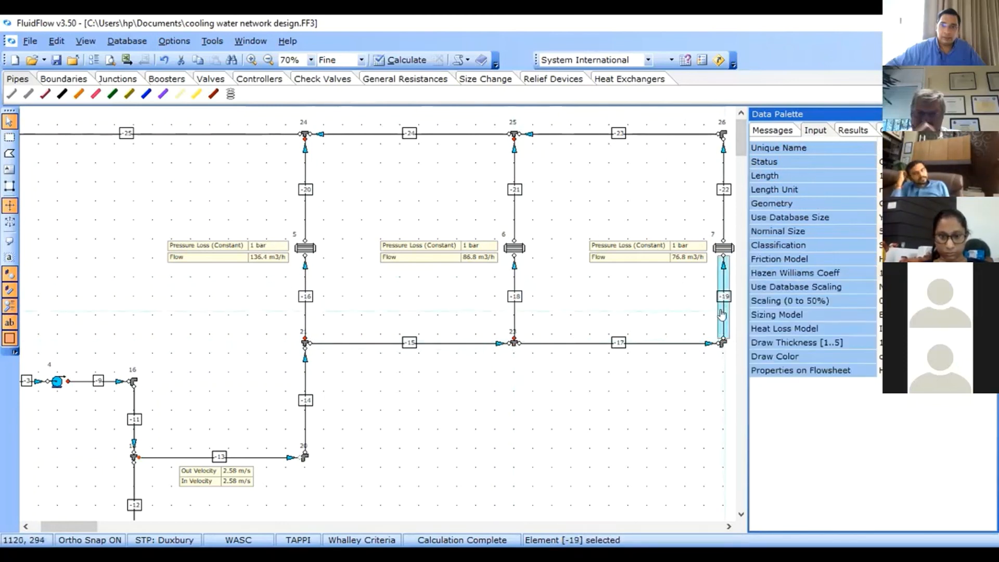
# Trace the return path from exchanger 7 through pipe -22, bend 26, pipe -23, tee 25 and pipe -24, and locate tees 21 and 24
pyautogui.click(719, 210)
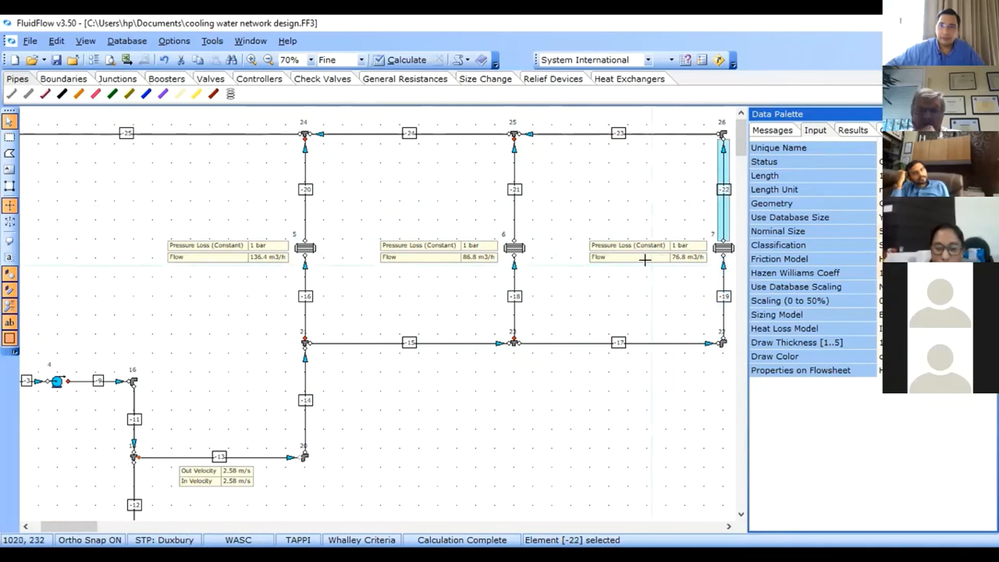
pyautogui.click(723, 133)
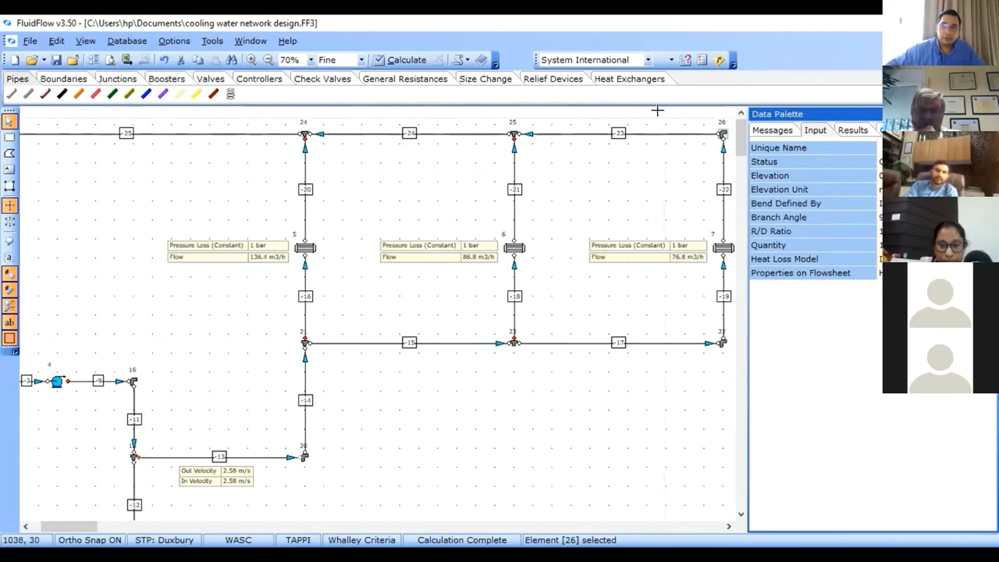
pyautogui.click(641, 135)
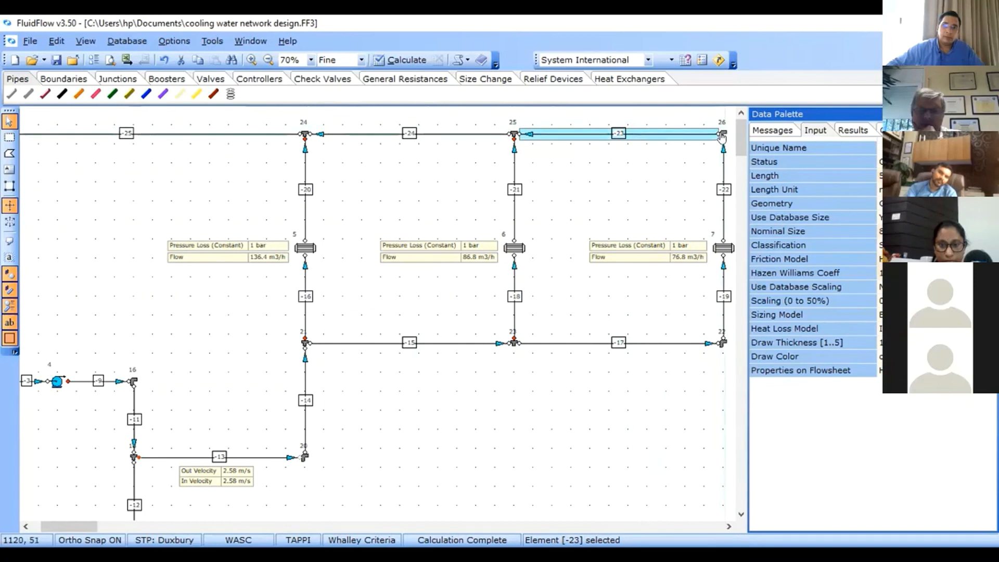
pyautogui.click(511, 135)
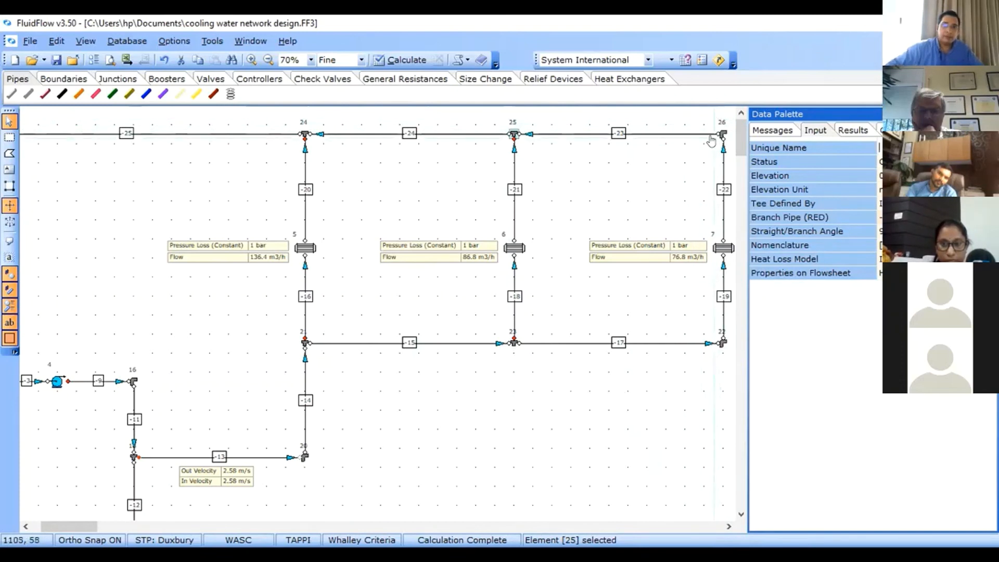
pyautogui.click(440, 139)
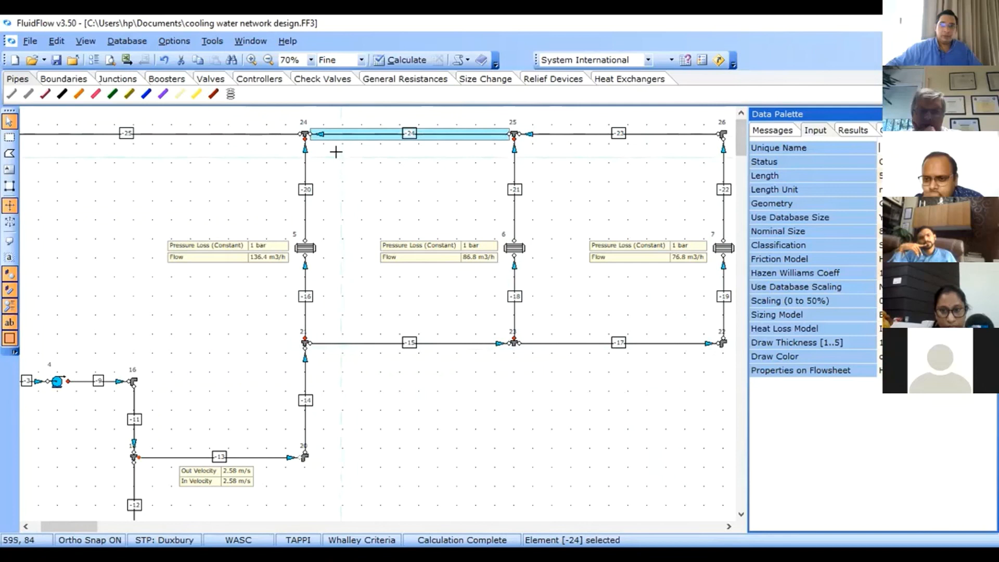
pyautogui.click(304, 343)
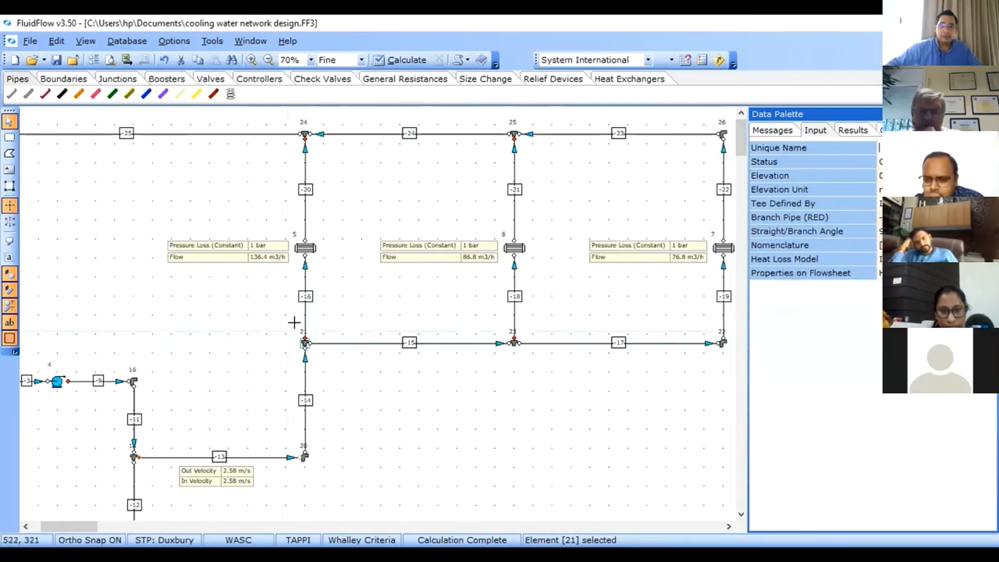
pyautogui.click(303, 133)
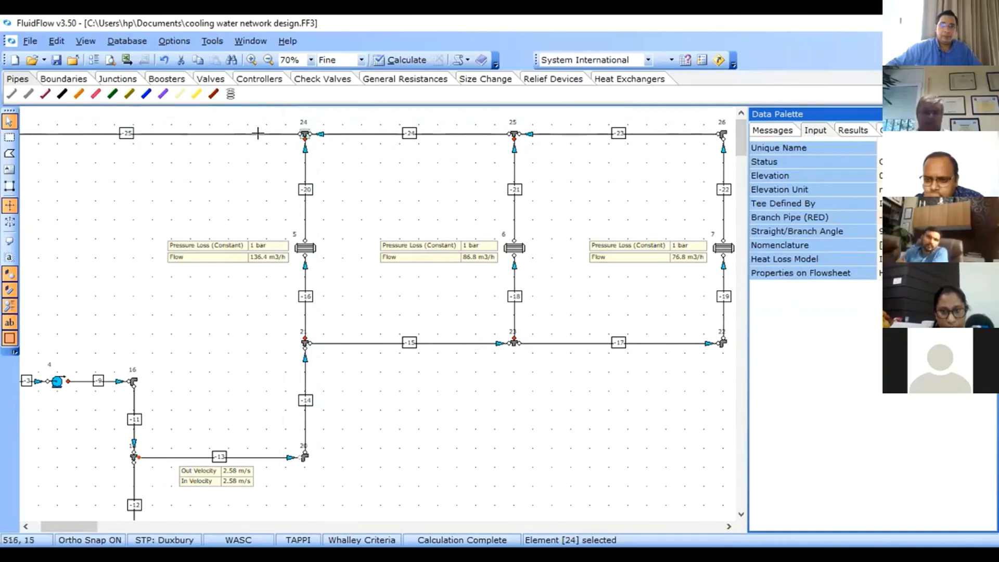